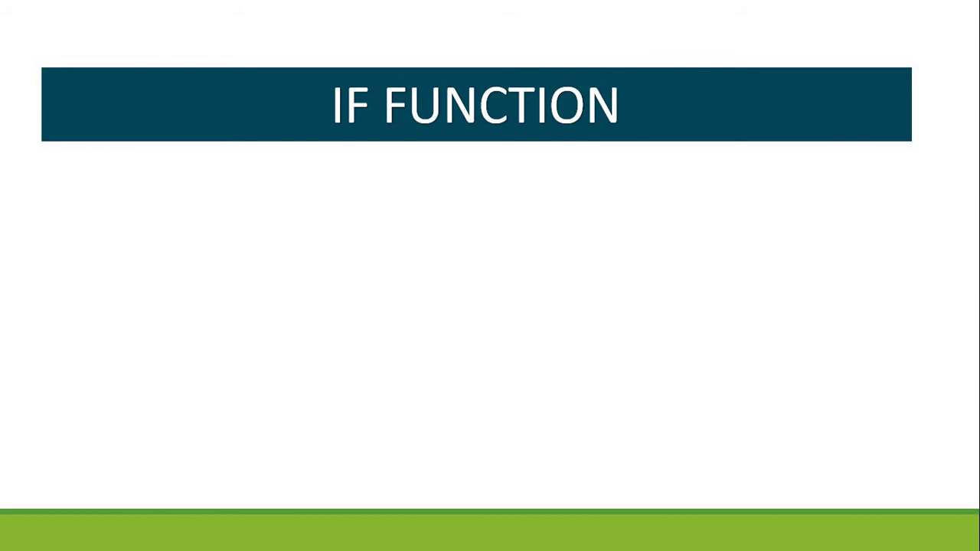
# Reveal the =IF(logical_test,[value_if_true],[value_if_false]) syntax line on the IF FUNCTION slide.
pyautogui.click(605, 228)
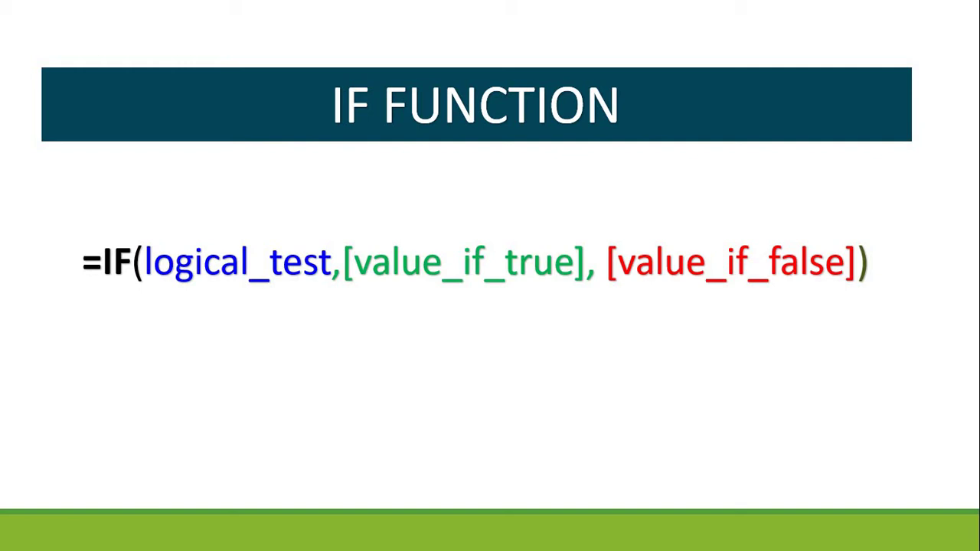
# Advance the slideshow past the IF syntax slide.
pyautogui.click(264, 300)
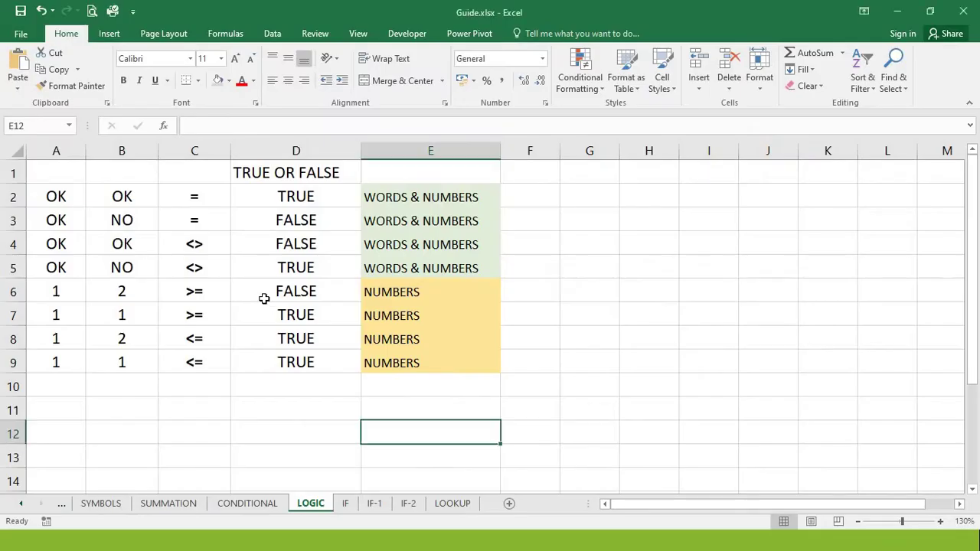
# Select the TRUE/FALSE results in D2:D9 and delete them.
pyautogui.click(226, 308)
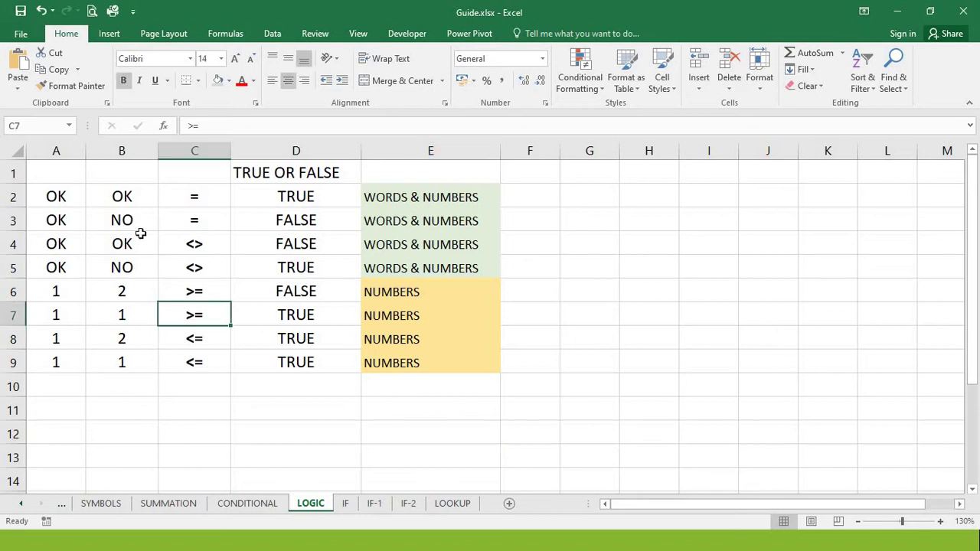
pyautogui.click(302, 197)
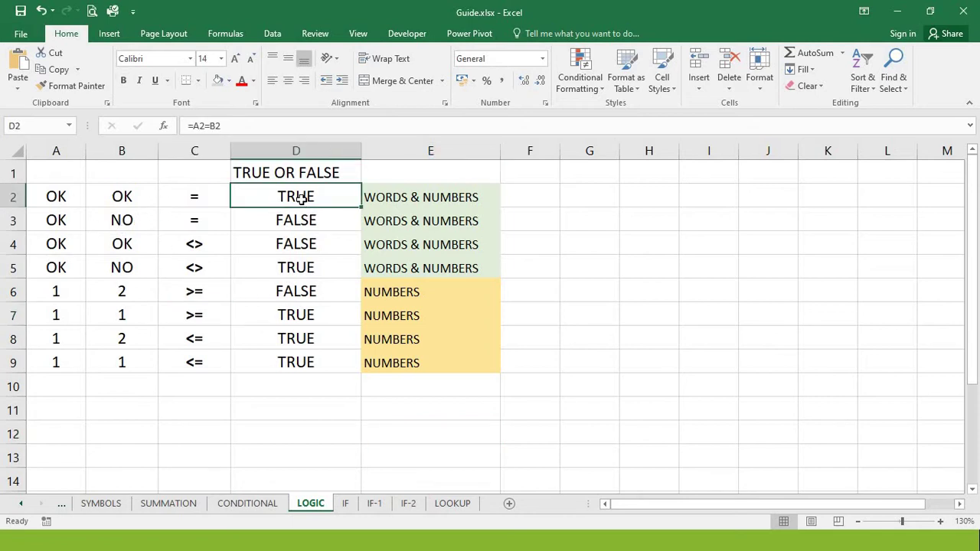
pyautogui.hotkey('ctrl', 'shift', 'Down')
pyautogui.press('Delete')
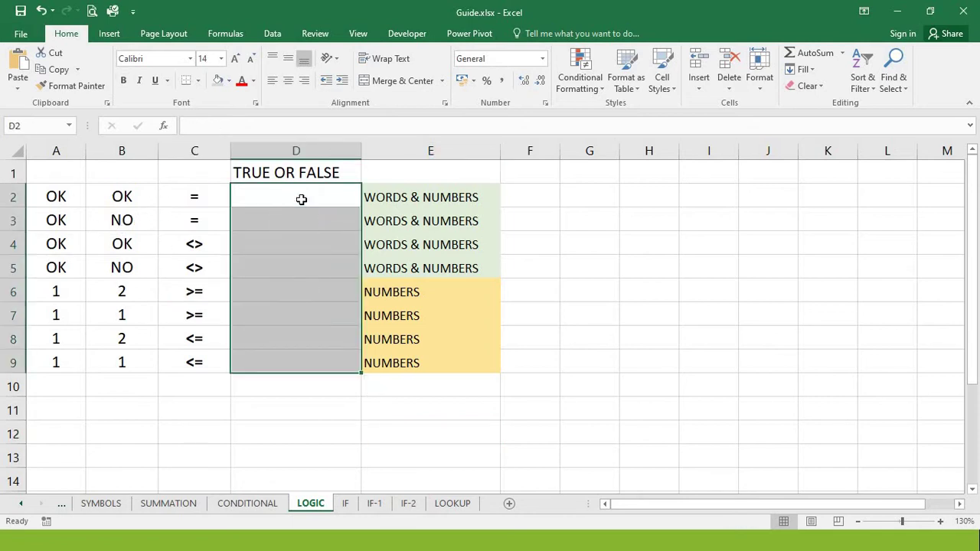
pyautogui.click(248, 197)
pyautogui.click(59, 215)
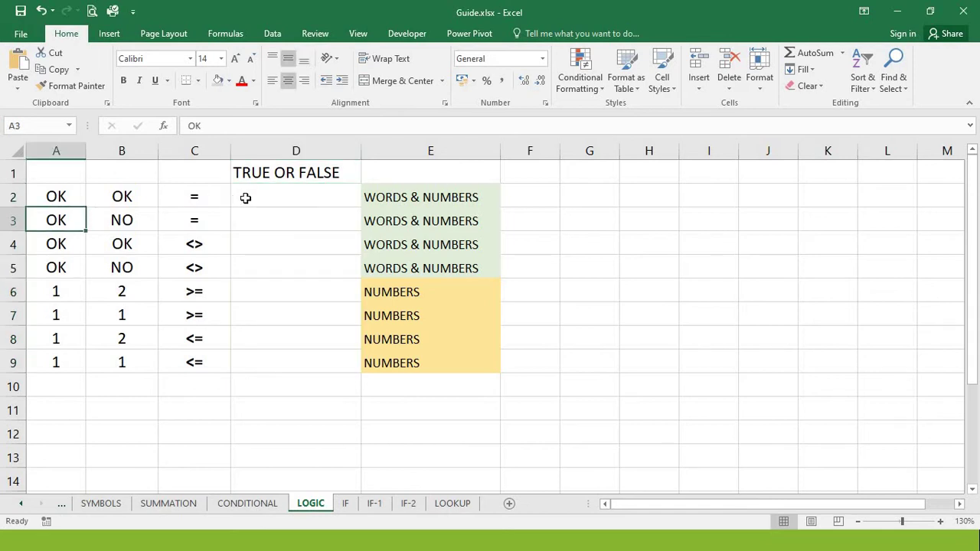
pyautogui.click(245, 198)
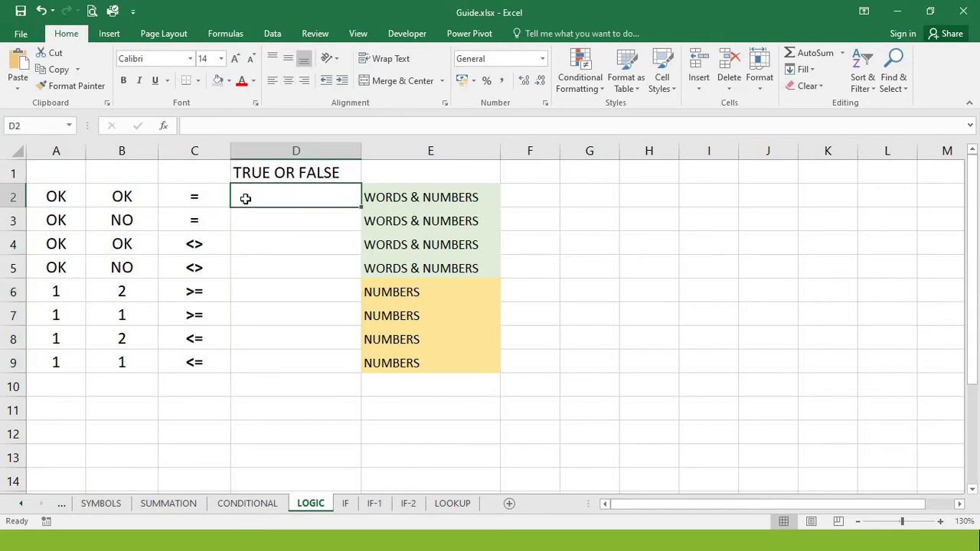
# Review the =, <>, >= and <= operators down column C, ending back at D2.
pyautogui.click(188, 199)
pyautogui.press('Down')
pyautogui.press('Down')
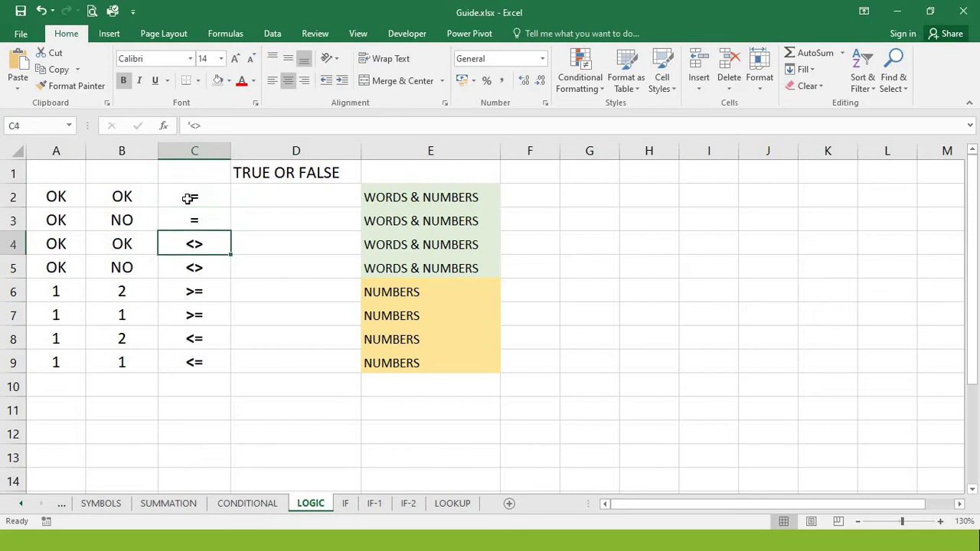
pyautogui.press('Down')
pyautogui.press('Up')
pyautogui.press('Up')
pyautogui.press('Up')
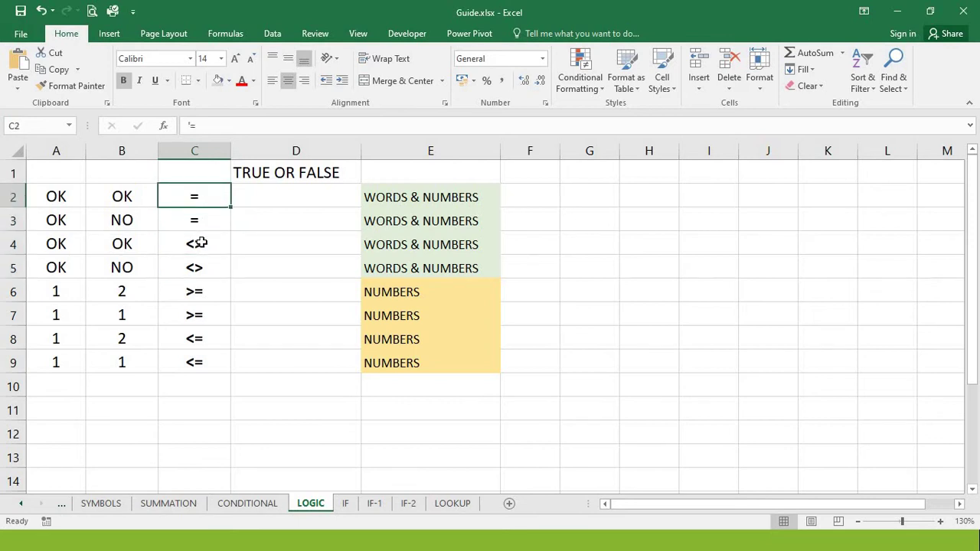
pyautogui.press('Down')
pyautogui.press('Down')
pyautogui.press('Up')
pyautogui.press('Up')
pyautogui.press('Down')
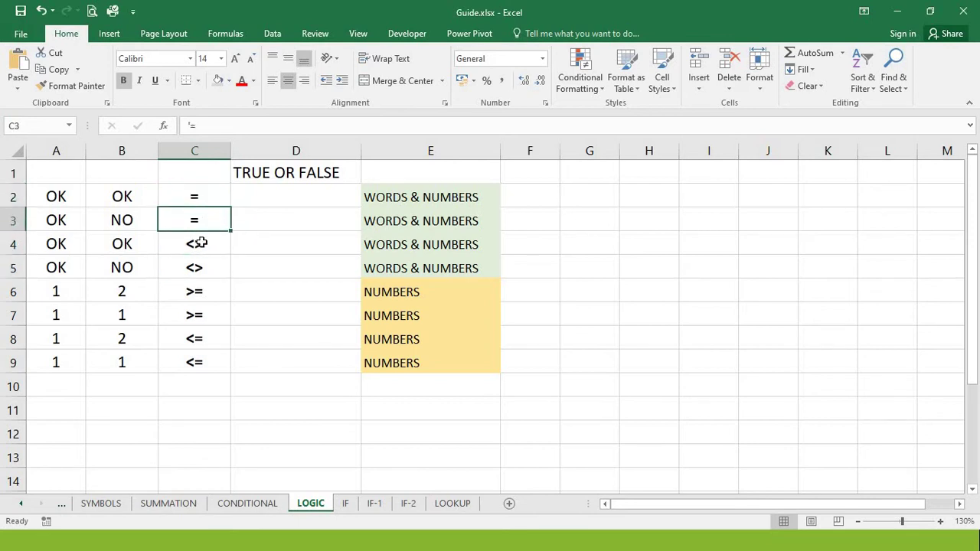
pyautogui.press('Down')
pyautogui.press('Down')
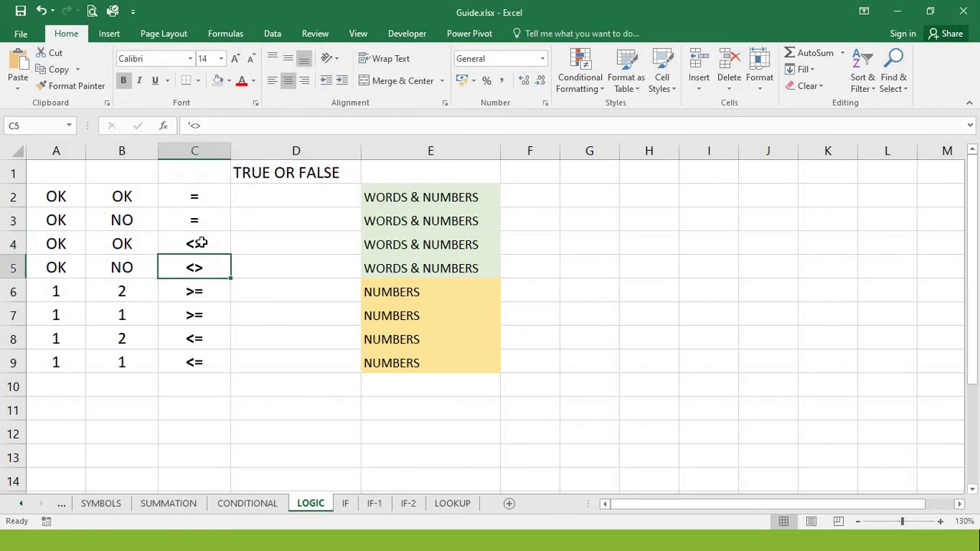
pyautogui.press('Down')
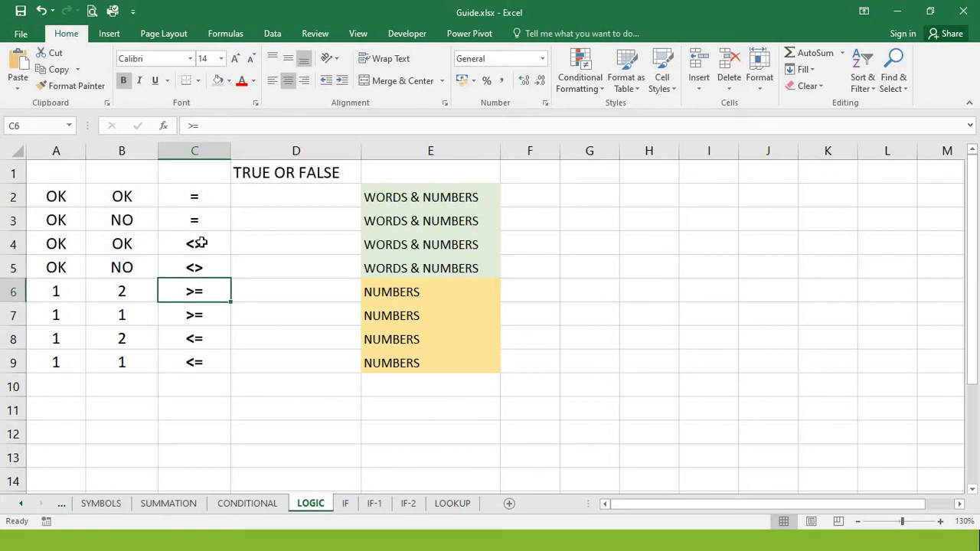
pyautogui.press('Down')
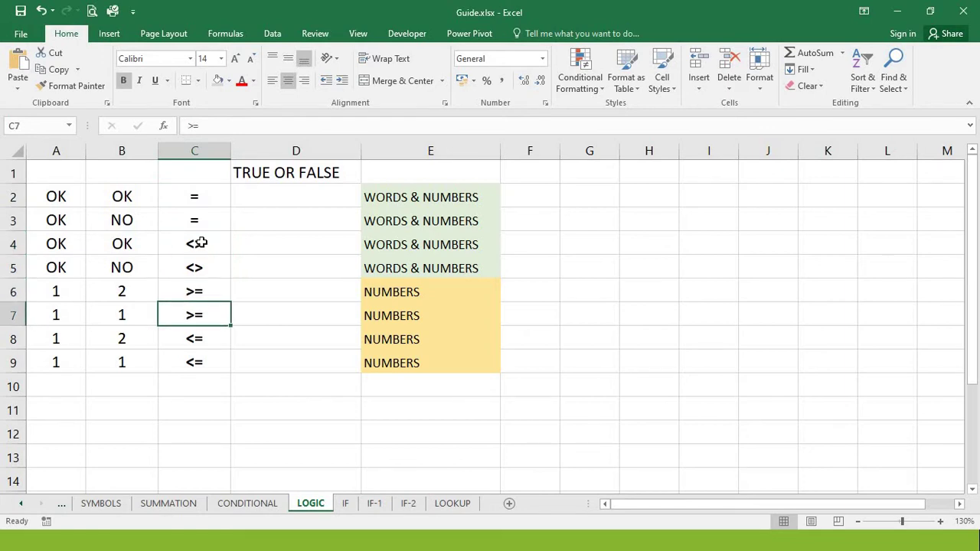
pyautogui.press('Down')
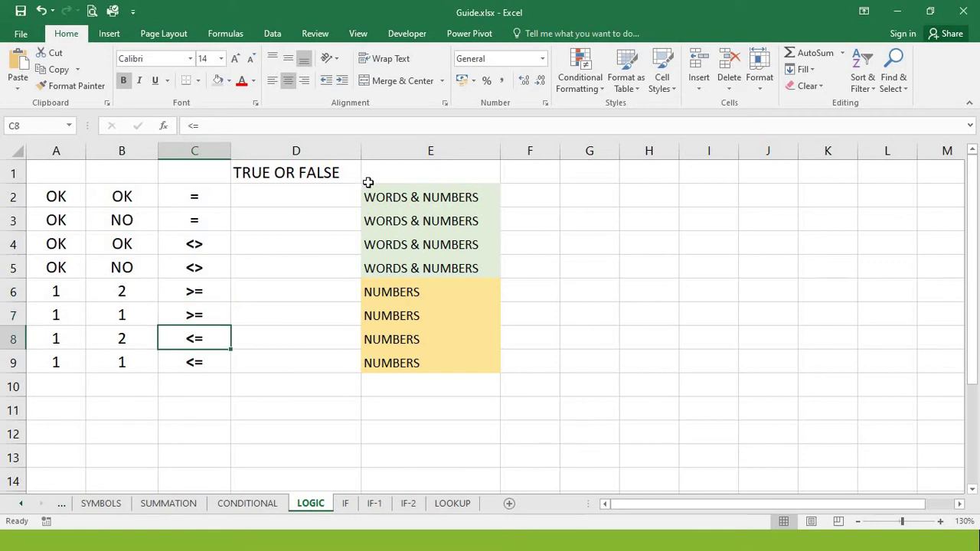
pyautogui.click(284, 209)
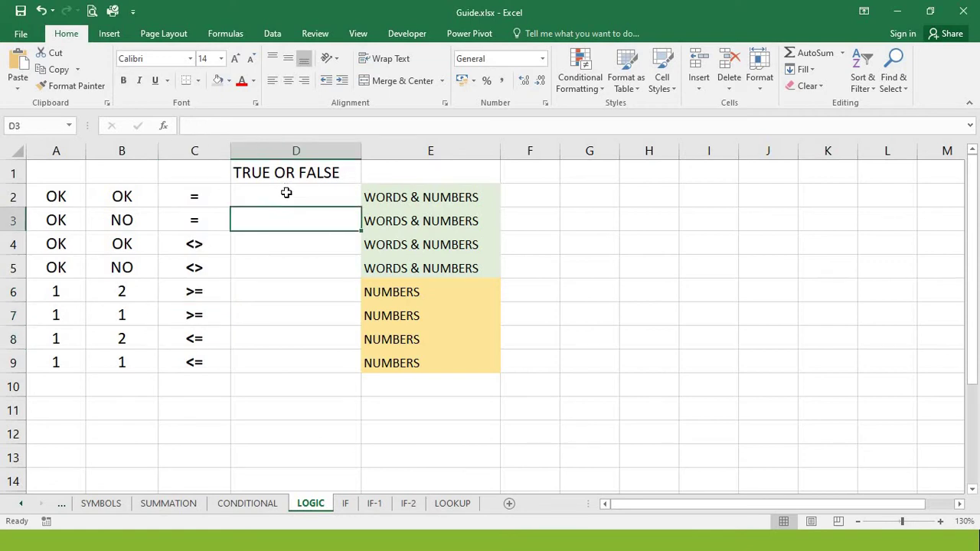
pyautogui.click(285, 193)
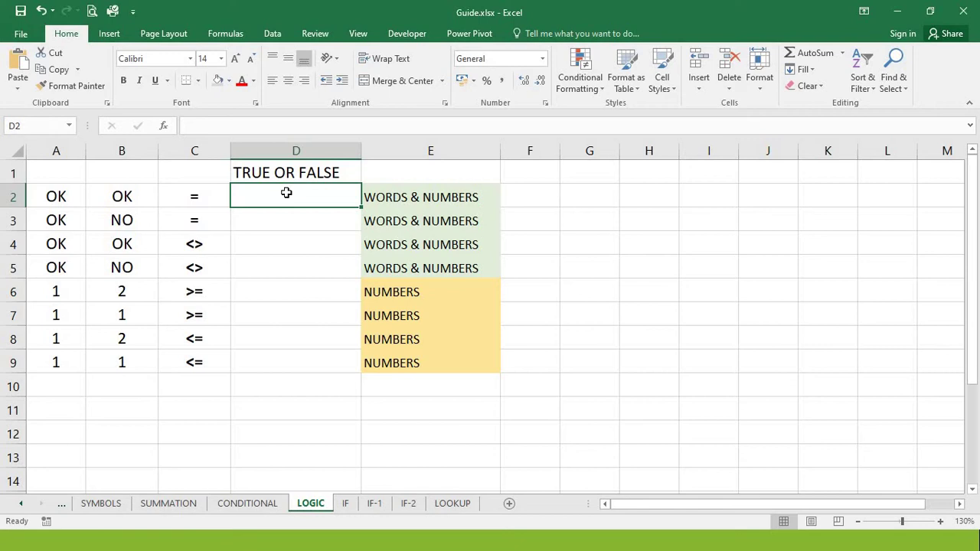
# Enter the equality tests =A2=B2 in D2 and =A3=B3 in D3.
pyautogui.write('=')
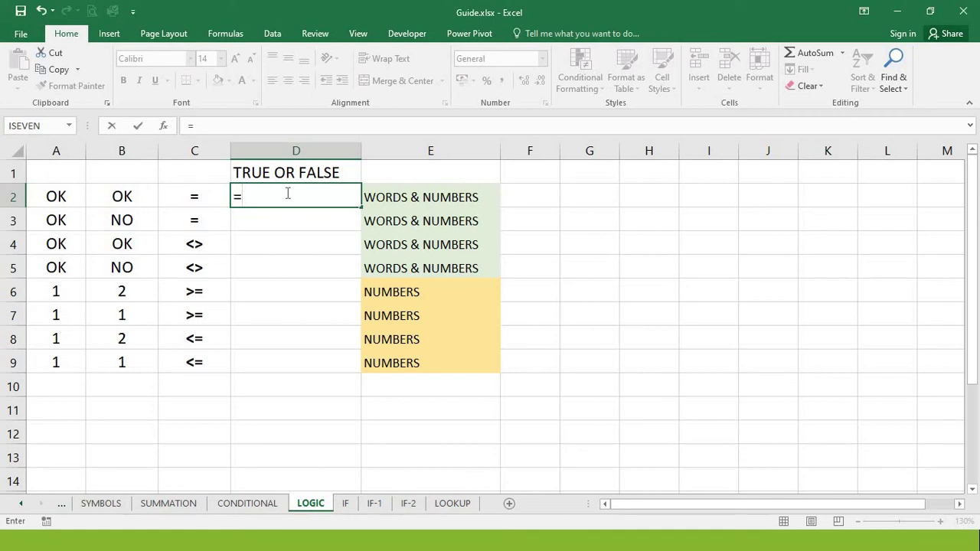
pyautogui.press('Left')
pyautogui.press('Left')
pyautogui.press('Left')
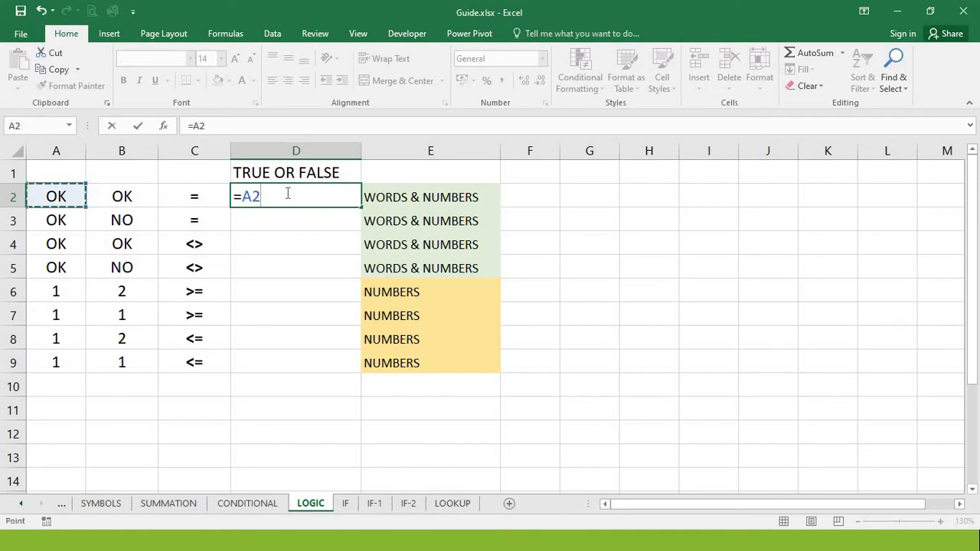
pyautogui.write('=')
pyautogui.press('Left')
pyautogui.press('Left')
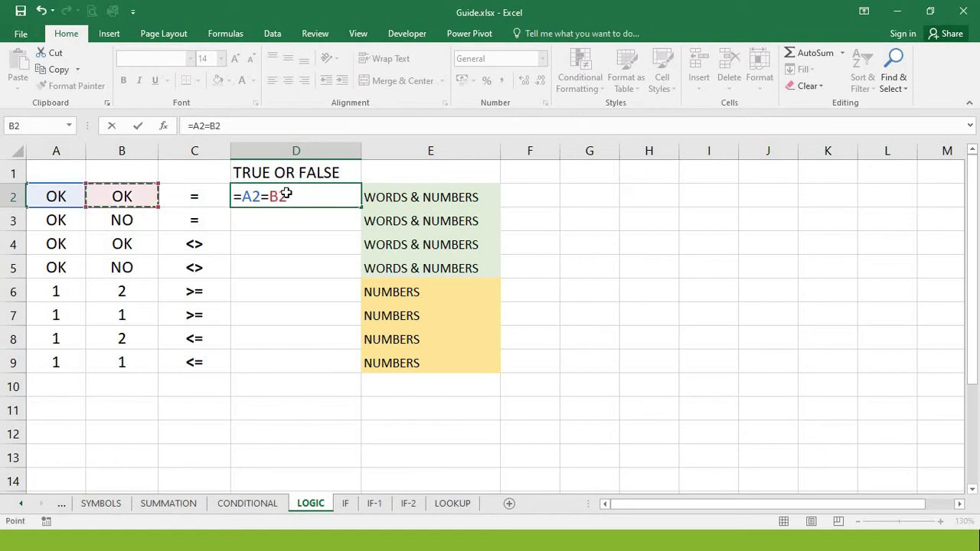
pyautogui.press('Return')
pyautogui.write('=')
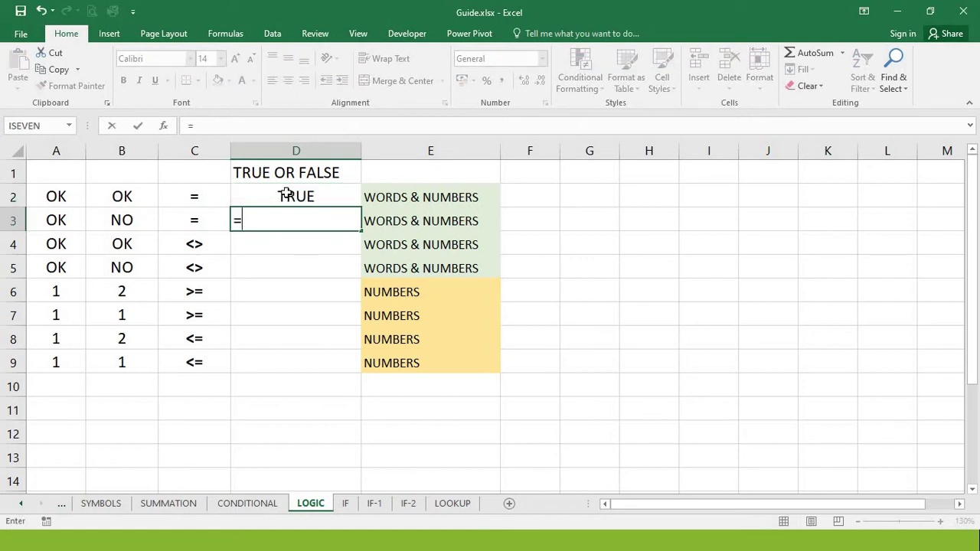
pyautogui.press('Left')
pyautogui.press('Left')
pyautogui.press('Left')
pyautogui.write('=')
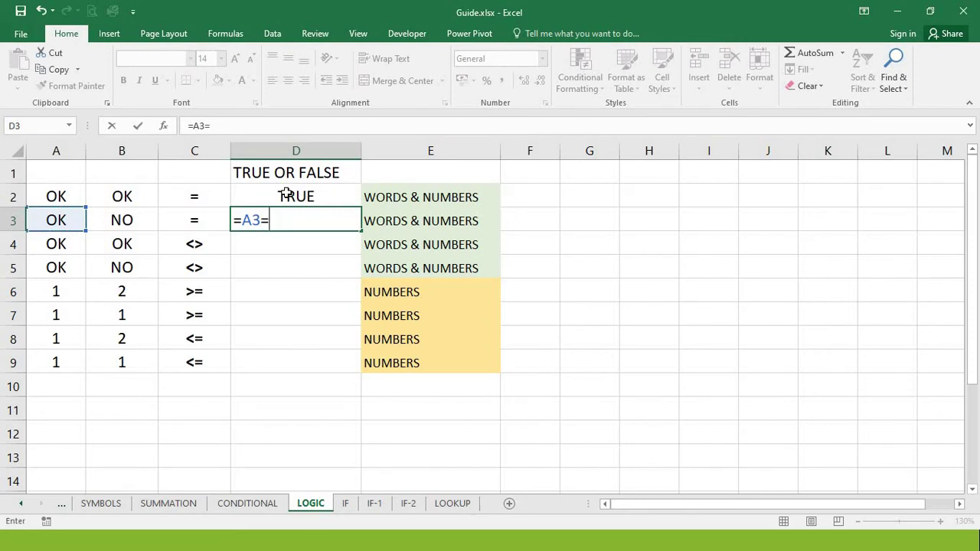
pyautogui.press('Left')
pyautogui.press('Left')
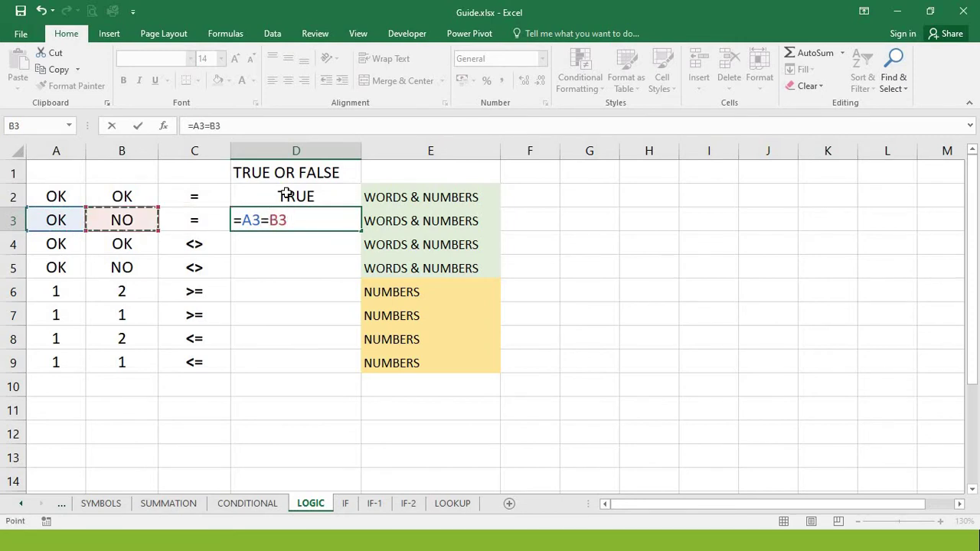
pyautogui.press('Return')
# Enter the not-equal tests =A4<>B4 in D4 and =A5<>B5 in D5.
pyautogui.write('=')
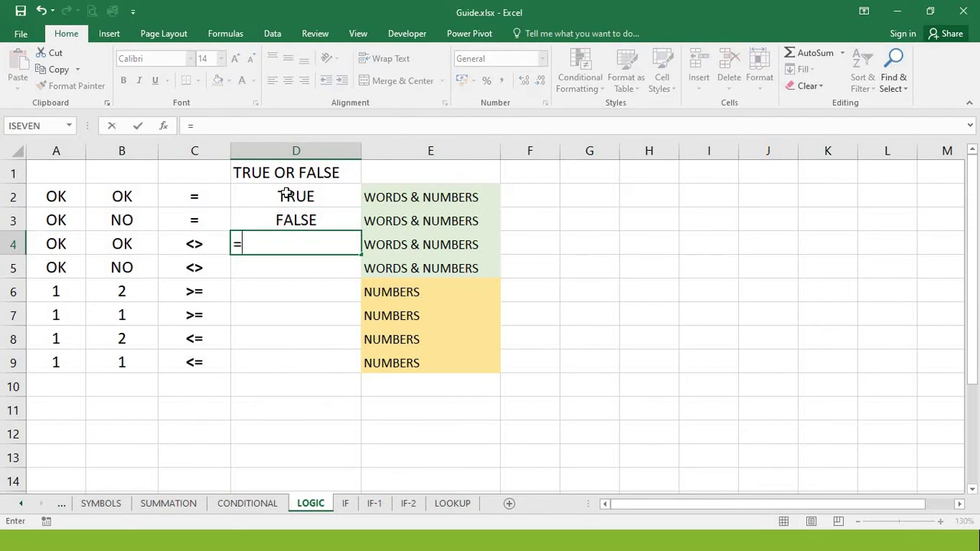
pyautogui.press('Left')
pyautogui.press('Left')
pyautogui.press('Left')
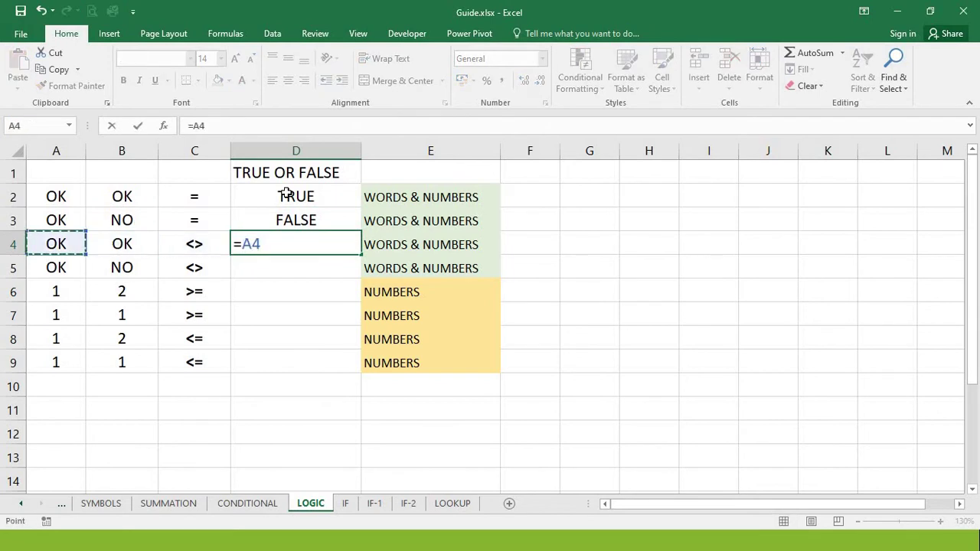
pyautogui.write('=')
pyautogui.press('BackSpace')
pyautogui.write('<>')
pyautogui.press('Left')
pyautogui.press('Left')
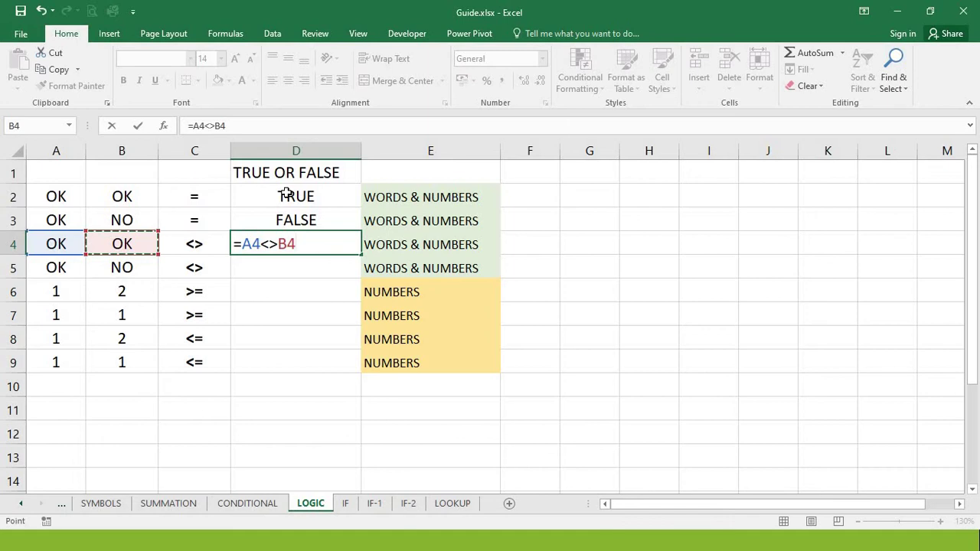
pyautogui.press('Return')
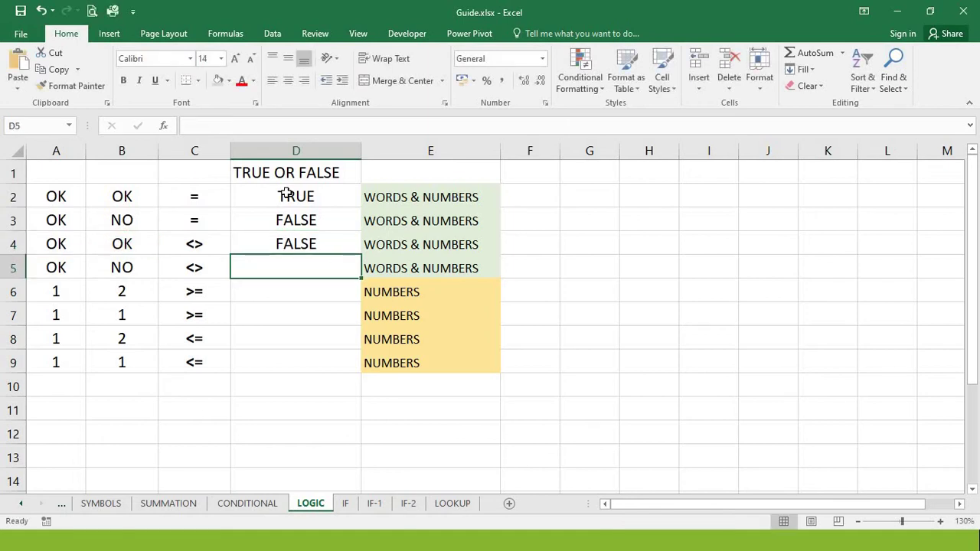
pyautogui.write('=')
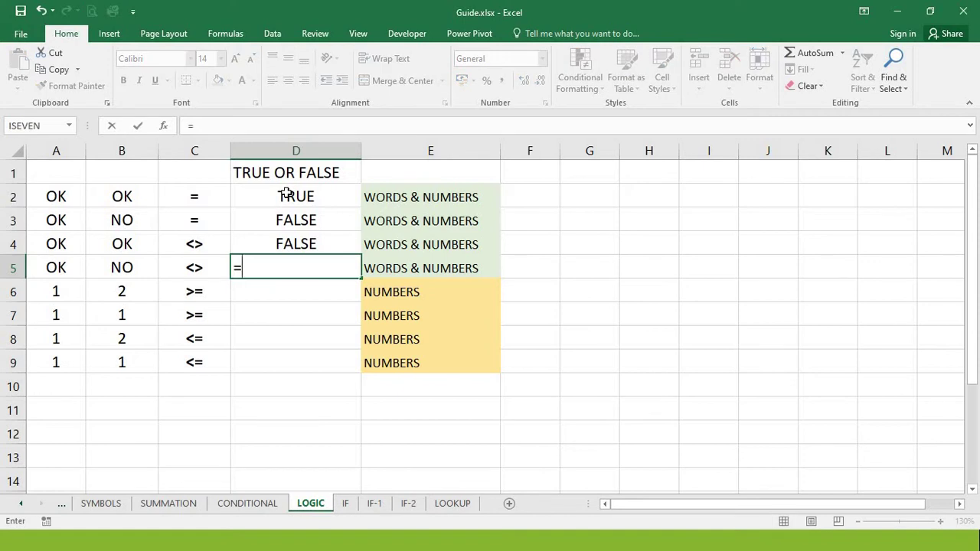
pyautogui.press('Left')
pyautogui.press('Left')
pyautogui.press('Left')
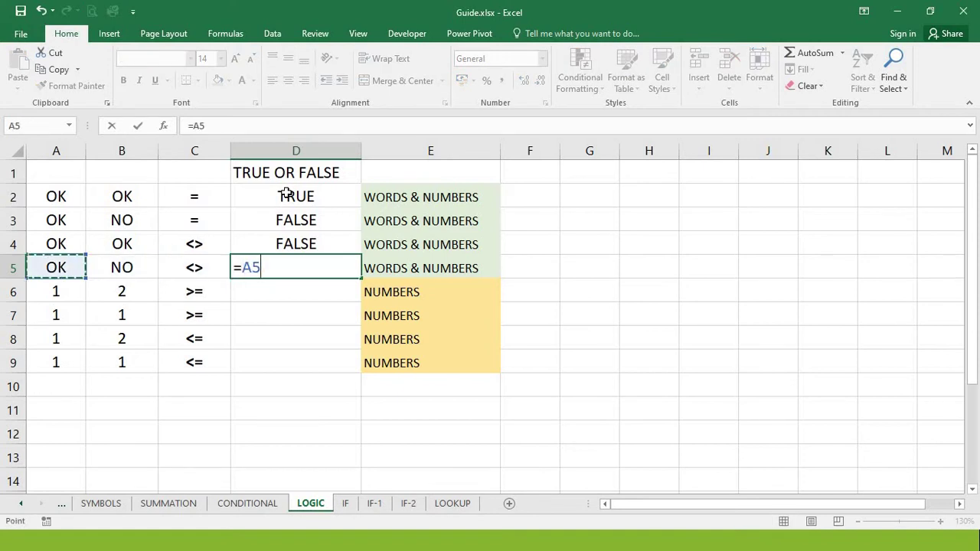
pyautogui.write('<>')
pyautogui.press('Left')
pyautogui.press('Left')
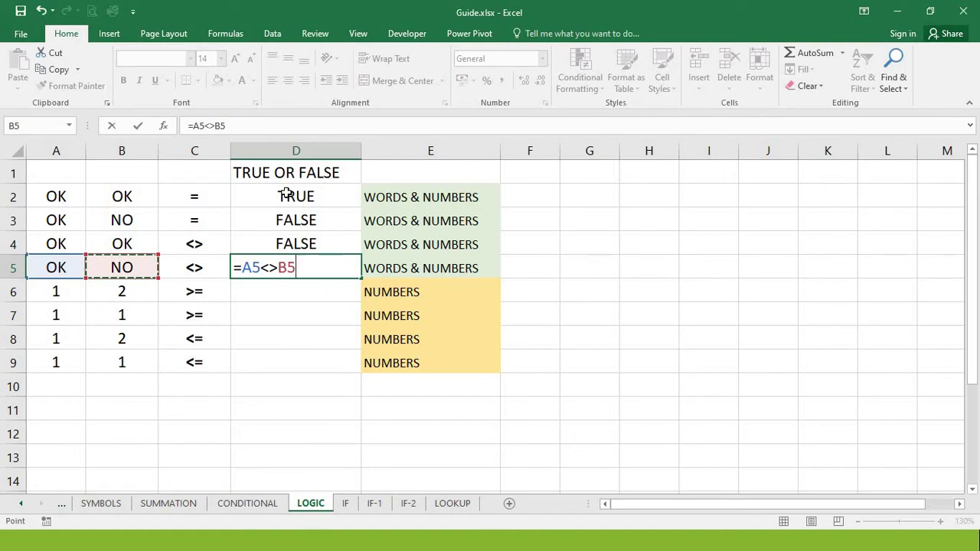
pyautogui.press('Return')
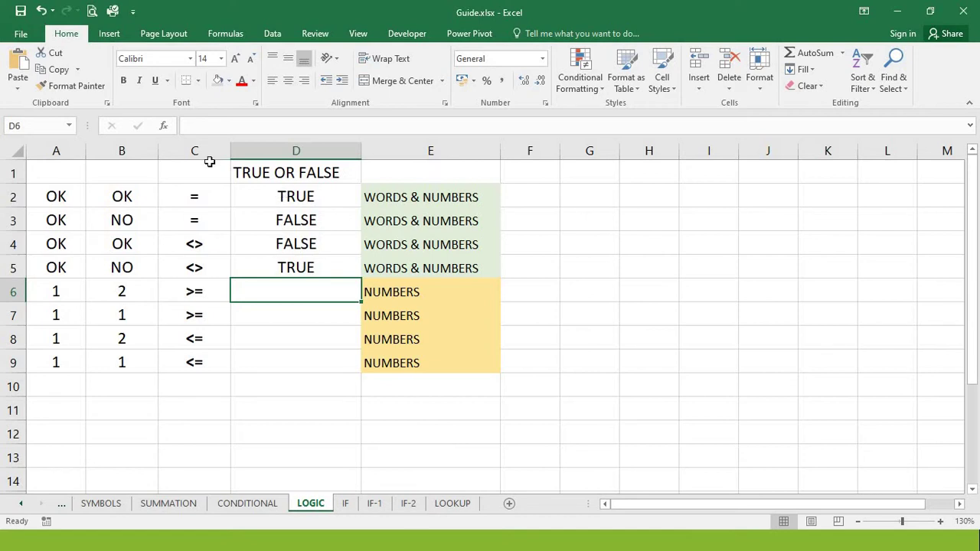
# Enter the comparison =A6>=B6 in D6.
pyautogui.click(209, 213)
pyautogui.click(208, 207)
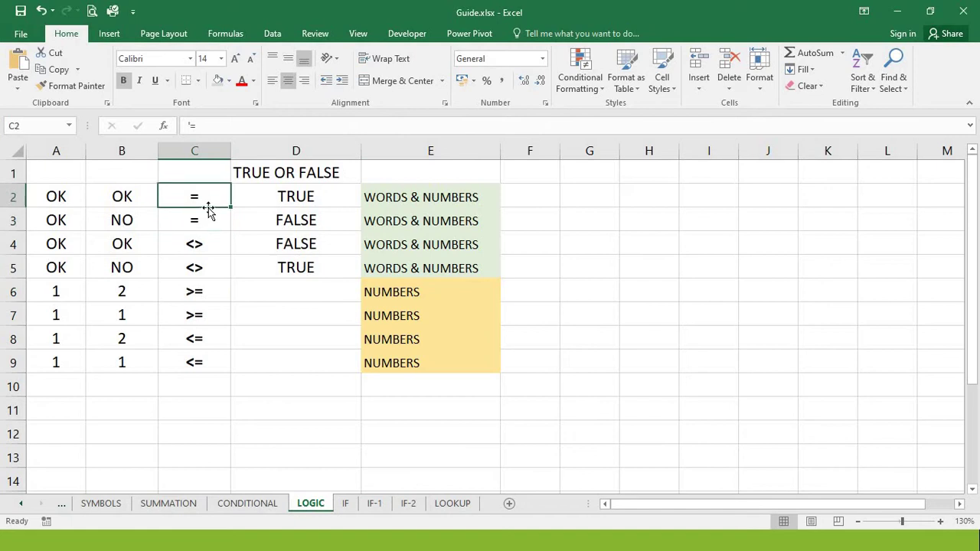
pyautogui.press('Down')
pyautogui.press('Down')
pyautogui.press('Down')
pyautogui.press('Up')
pyautogui.press('Down')
pyautogui.press('Right')
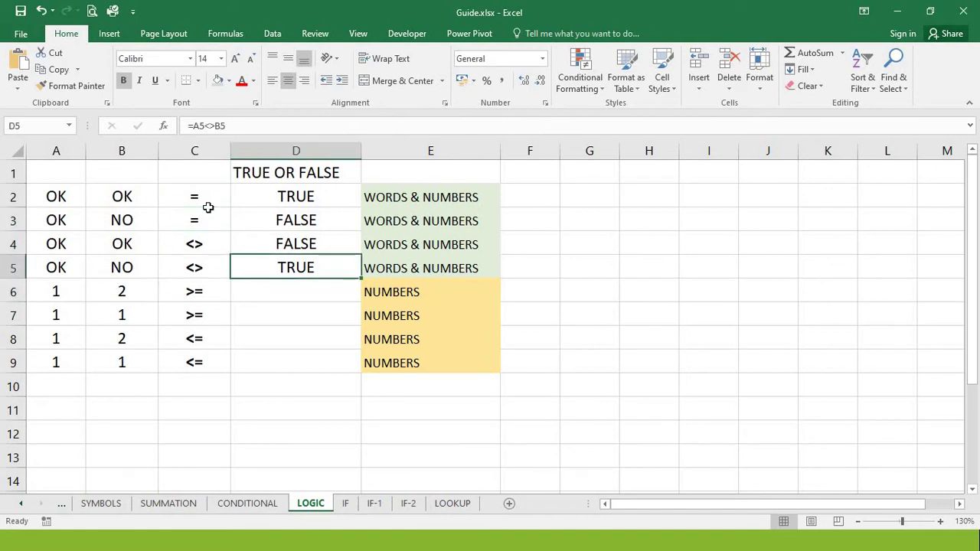
pyautogui.press('Down')
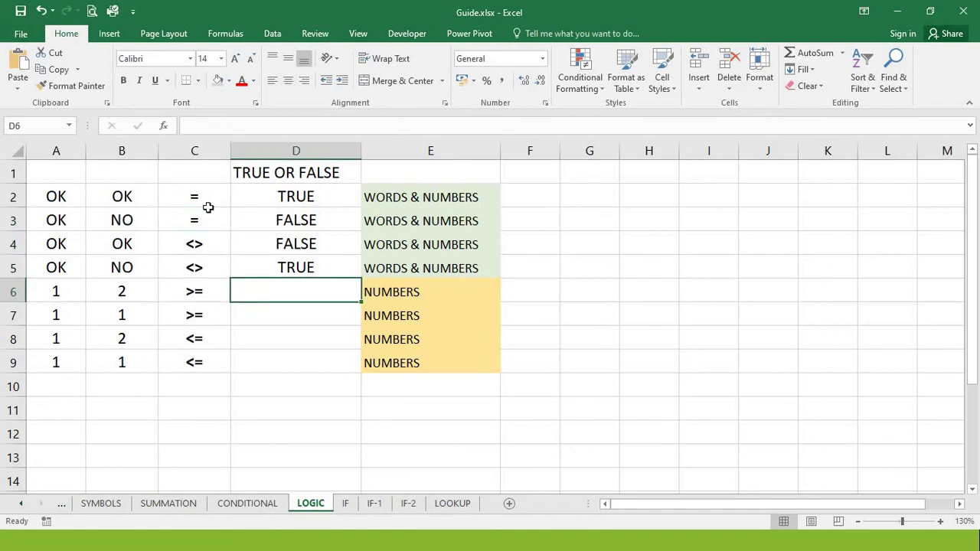
pyautogui.write('=')
pyautogui.press('Left')
pyautogui.press('Left')
pyautogui.press('Left')
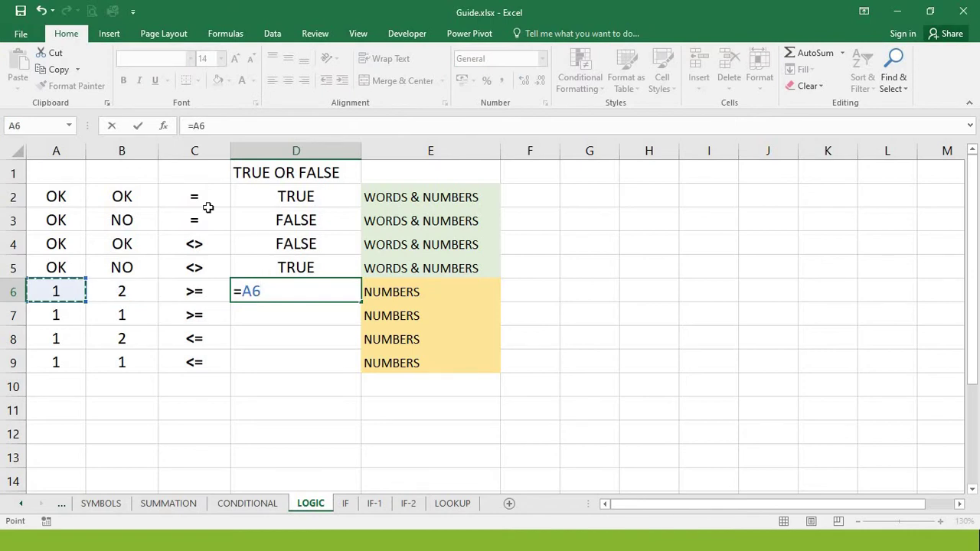
pyautogui.write('>=')
pyautogui.press('Left')
pyautogui.press('Left')
pyautogui.press('Left')
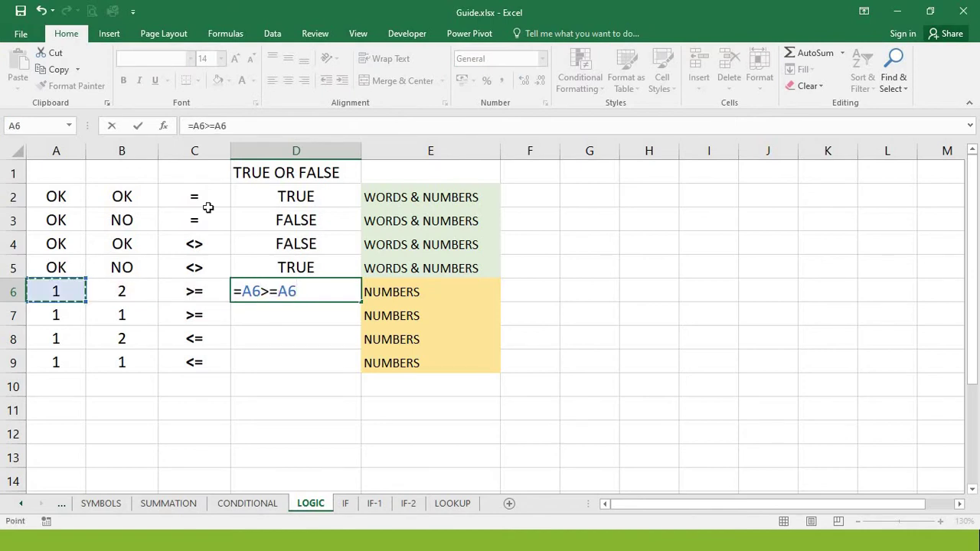
pyautogui.press('Right')
pyautogui.press('Return')
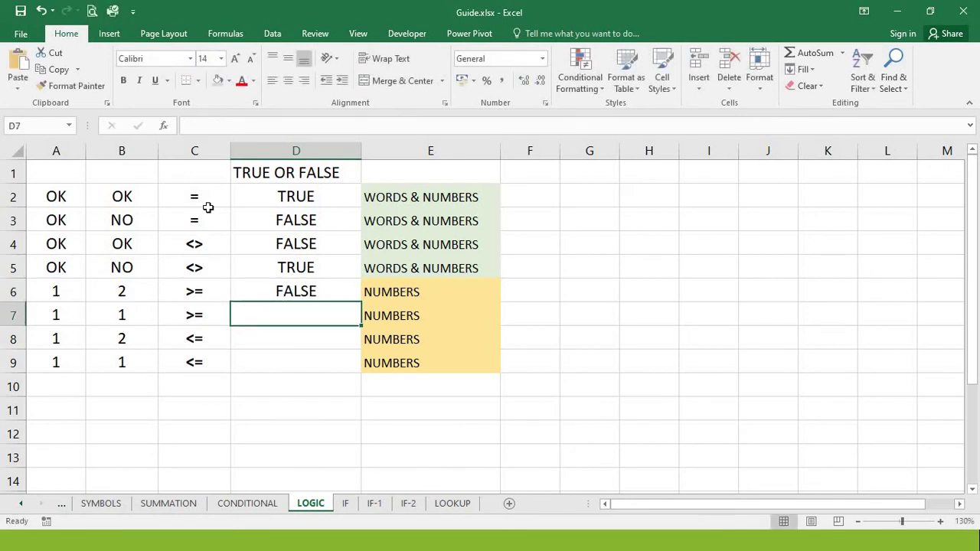
# Enter the comparison =A7>=B7 in D7.
pyautogui.write('=')
pyautogui.press('Left')
pyautogui.press('Left')
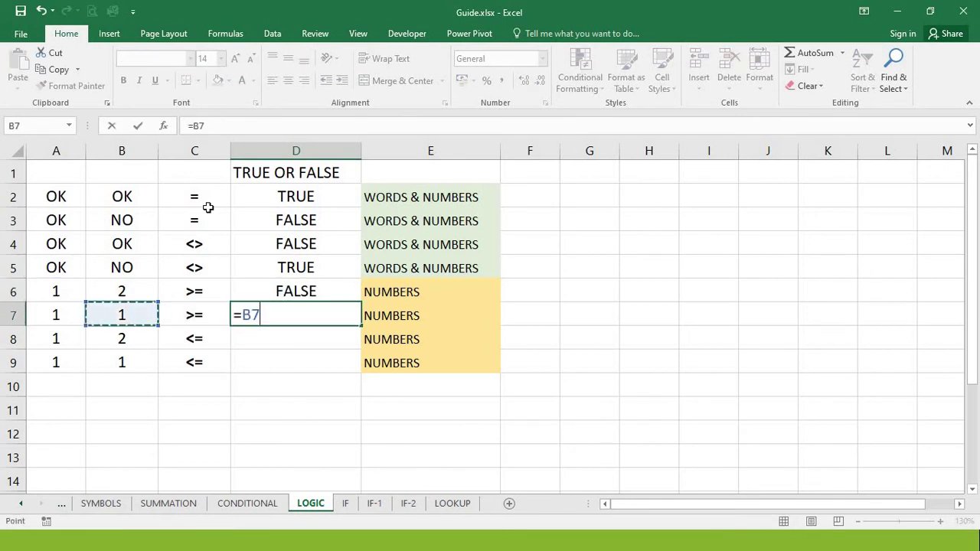
pyautogui.press('Left')
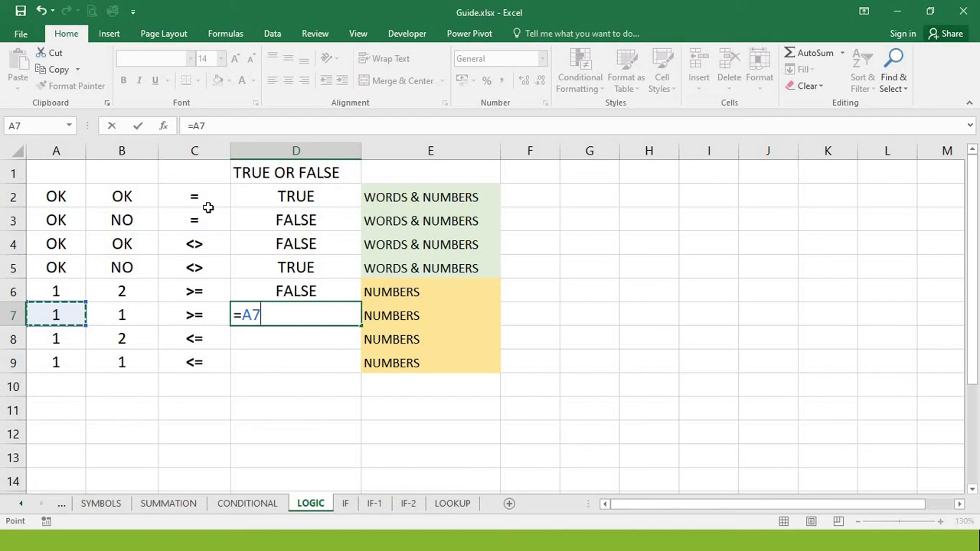
pyautogui.write('>=')
pyautogui.press('Right')
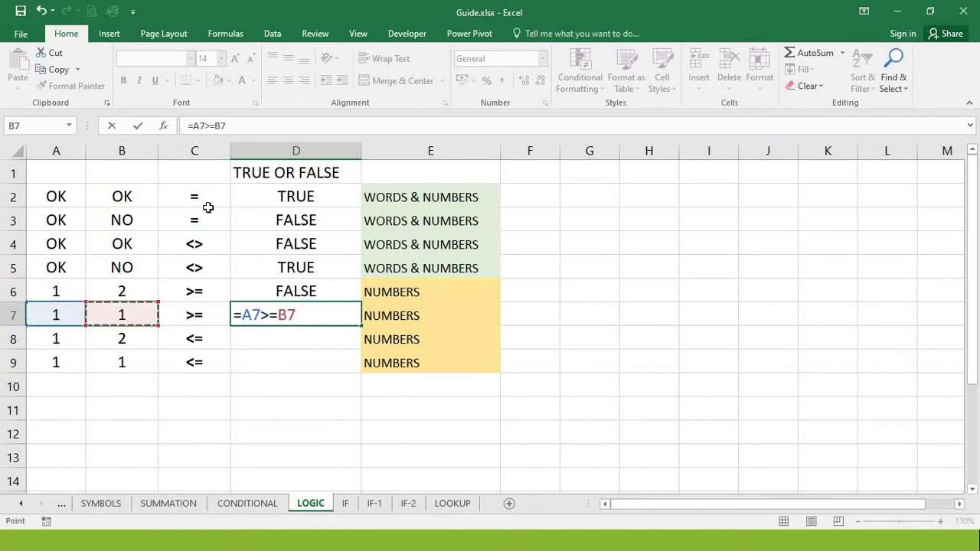
pyautogui.press('Return')
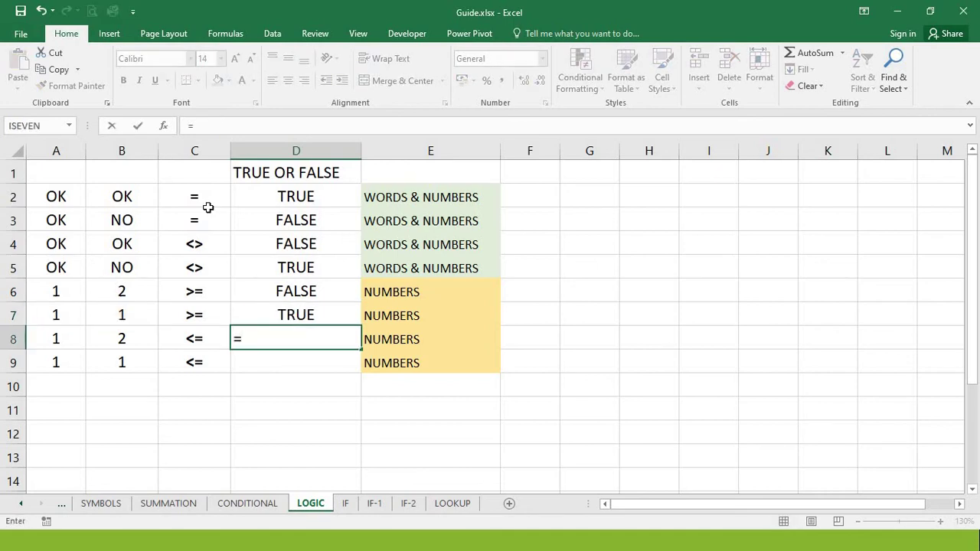
# Enter =A8<=B8 and =A9<=B9 in D8:D9, then switch to the IF sheet.
pyautogui.press('Left')
pyautogui.press('Left')
pyautogui.press('Left')
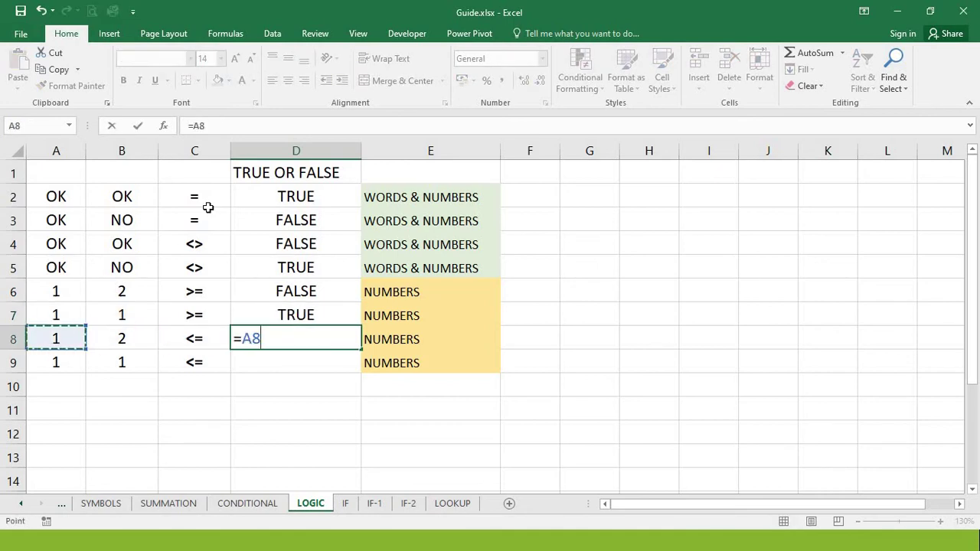
pyautogui.write('<=')
pyautogui.press('Left')
pyautogui.press('Left')
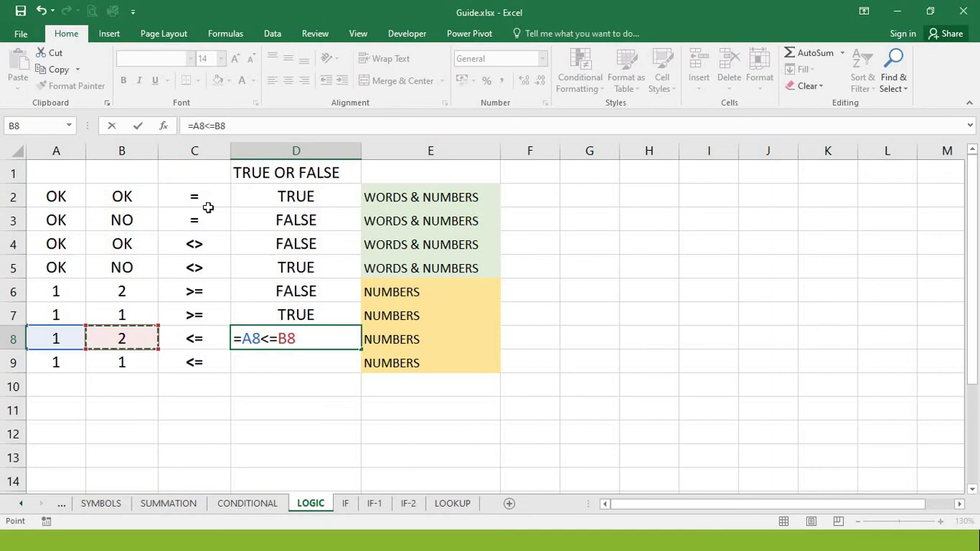
pyautogui.press('Return')
pyautogui.write('=')
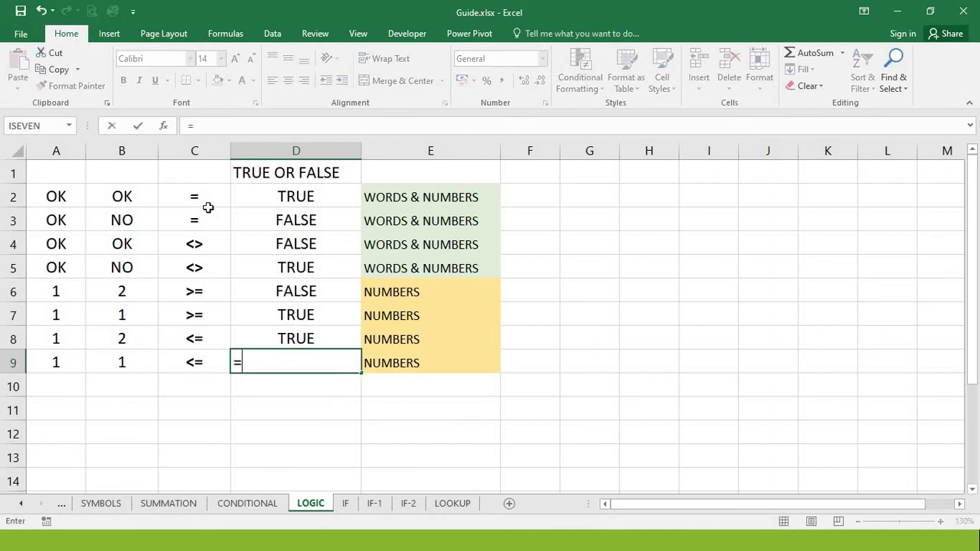
pyautogui.press('Left')
pyautogui.press('Left')
pyautogui.press('Left')
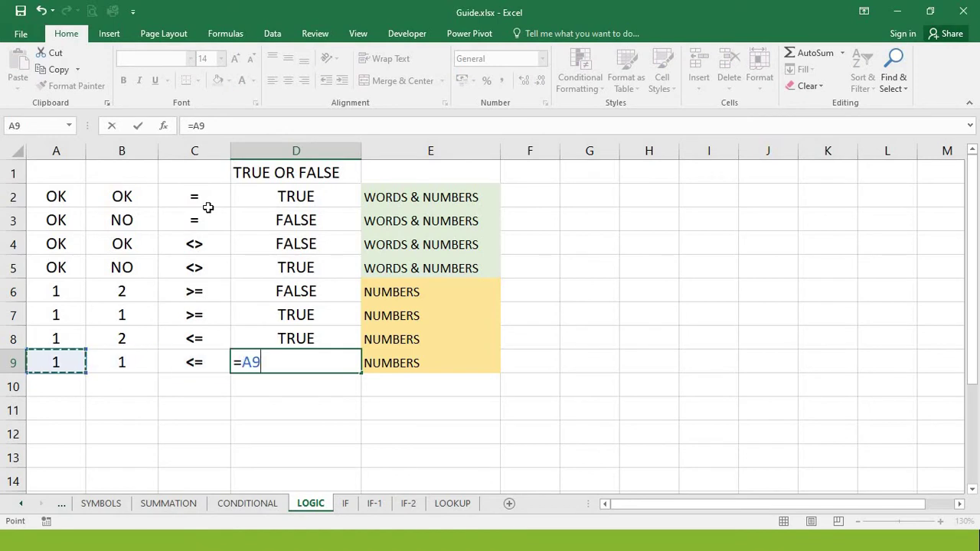
pyautogui.write('<=')
pyautogui.press('Left')
pyautogui.press('Left')
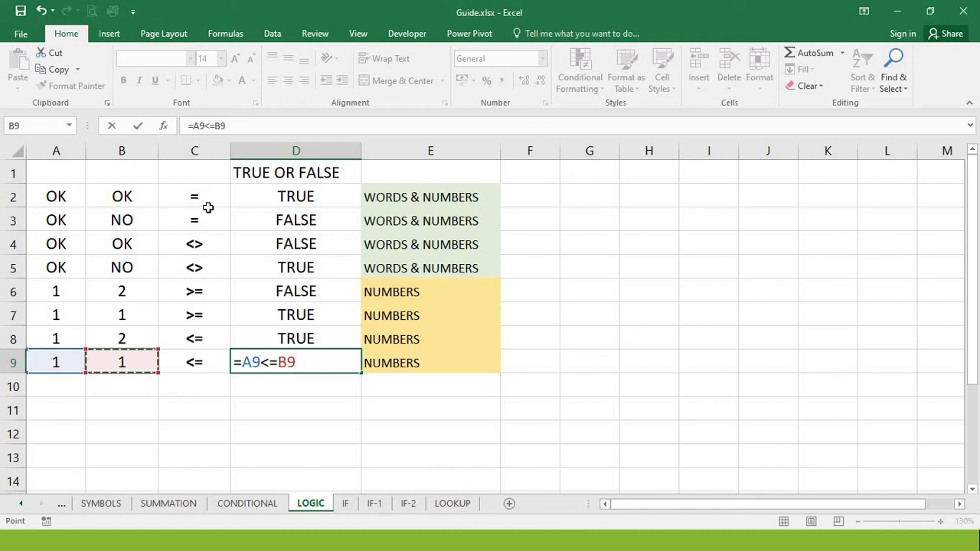
pyautogui.press('Return')
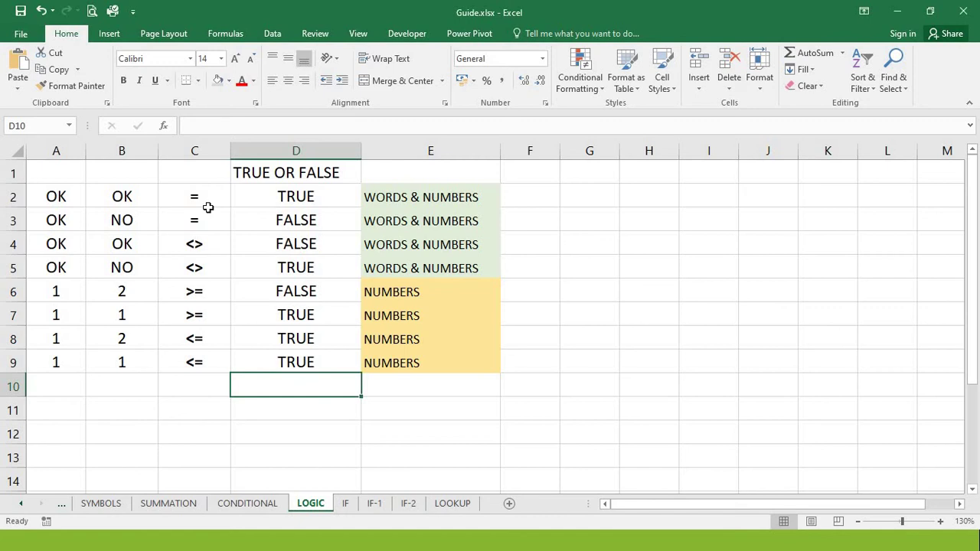
pyautogui.hotkey('ctrl', 'pagedown')
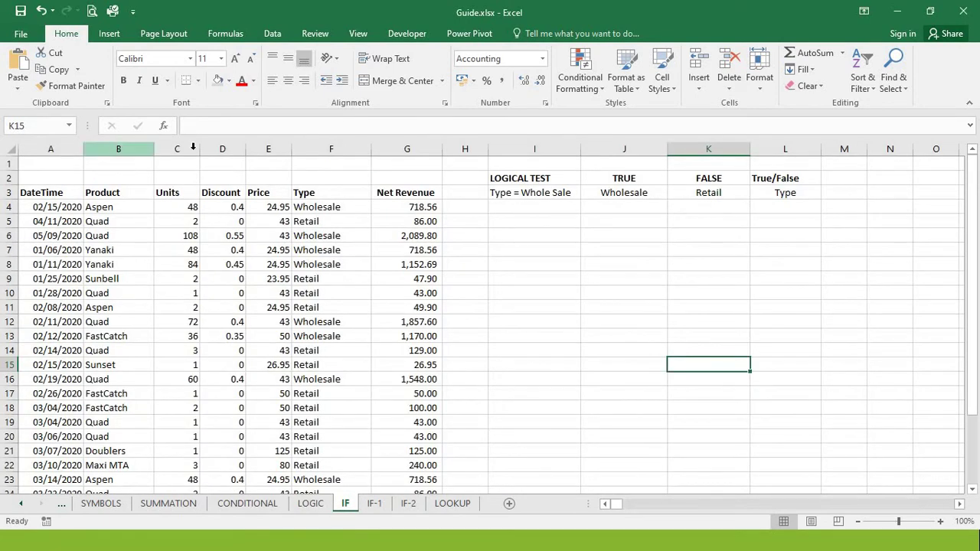
pyautogui.click(541, 293)
pyautogui.click(99, 232)
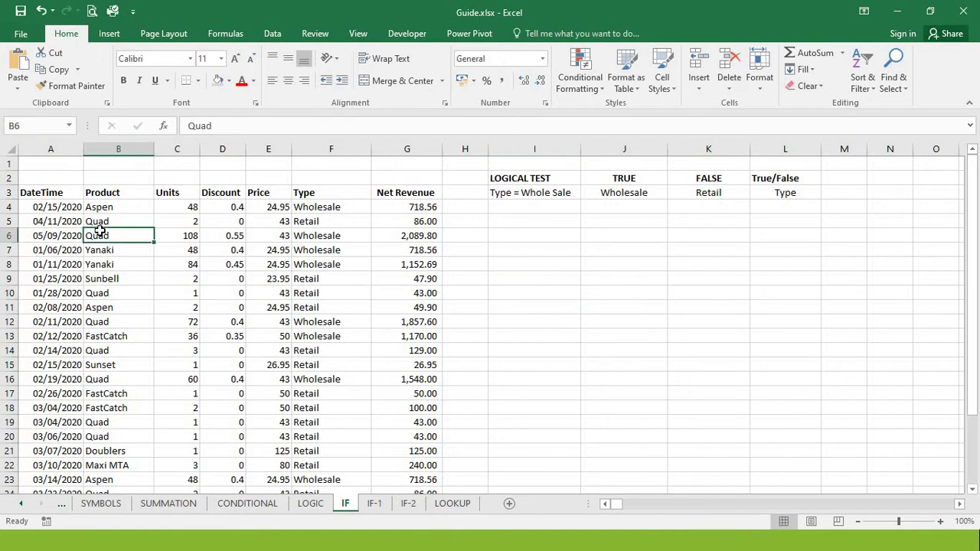
pyautogui.press('Up')
pyautogui.press('Left')
pyautogui.press('Up')
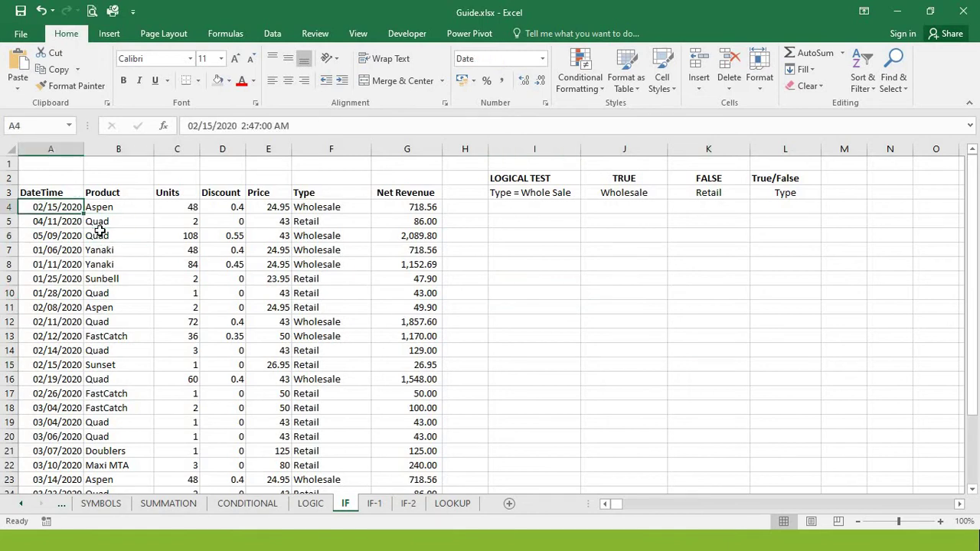
pyautogui.hotkey('shift', 'Right')
pyautogui.hotkey('shift', 'Right')
pyautogui.hotkey('shift', 'Right')
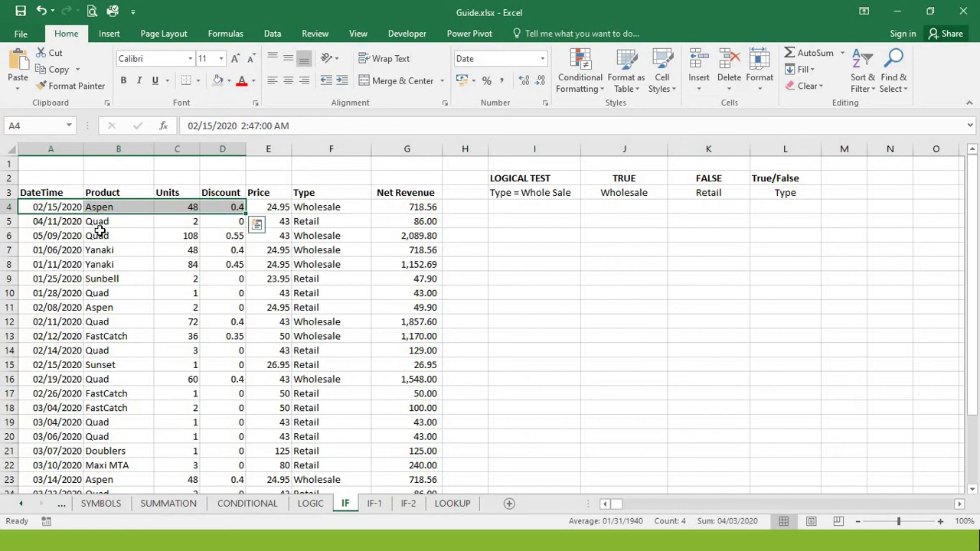
pyautogui.press('Down')
pyautogui.press('Right')
pyautogui.press('Right')
pyautogui.press('Up')
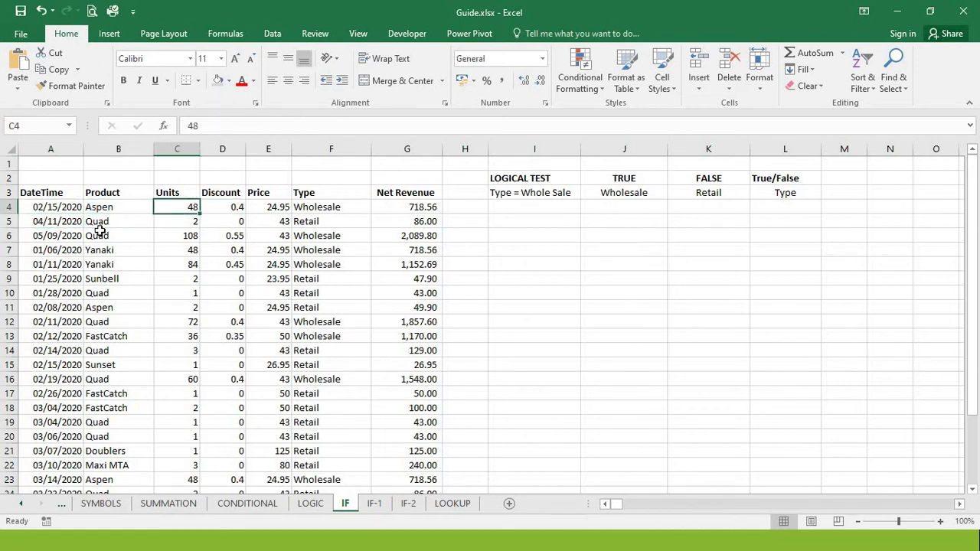
pyautogui.press('Left')
pyautogui.press('Right')
pyautogui.press('Right')
pyautogui.press('Right')
pyautogui.press('Right')
pyautogui.press('Right')
pyautogui.press('Right')
pyautogui.press('Right')
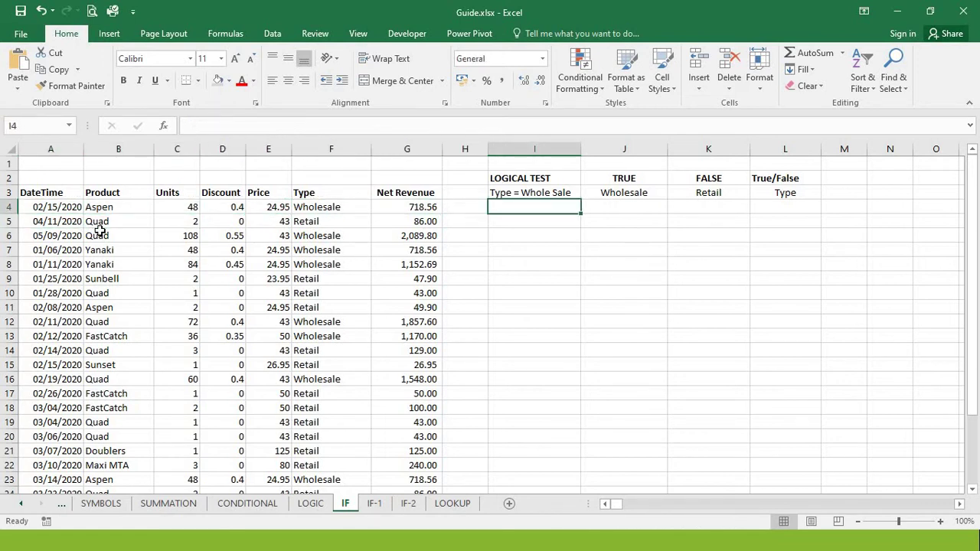
pyautogui.press('Up')
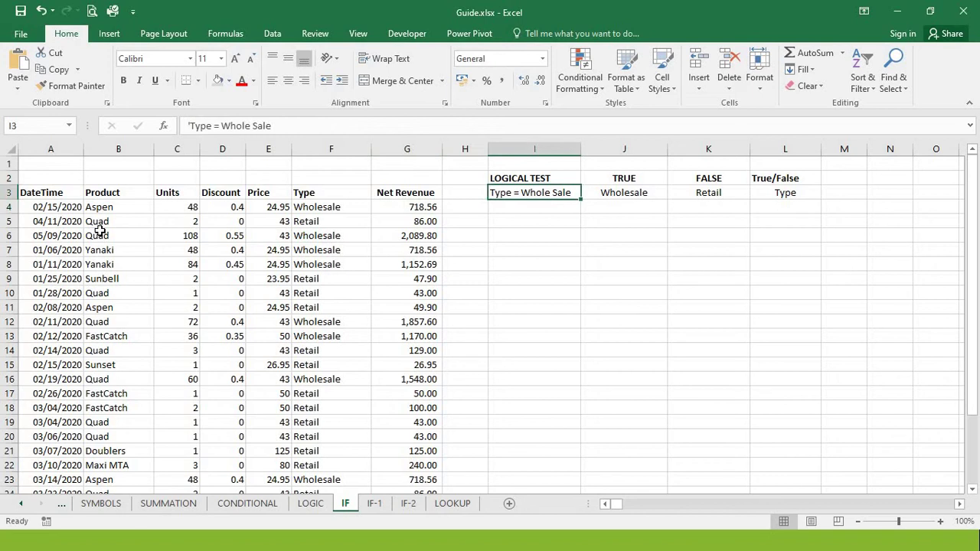
pyautogui.press('Down')
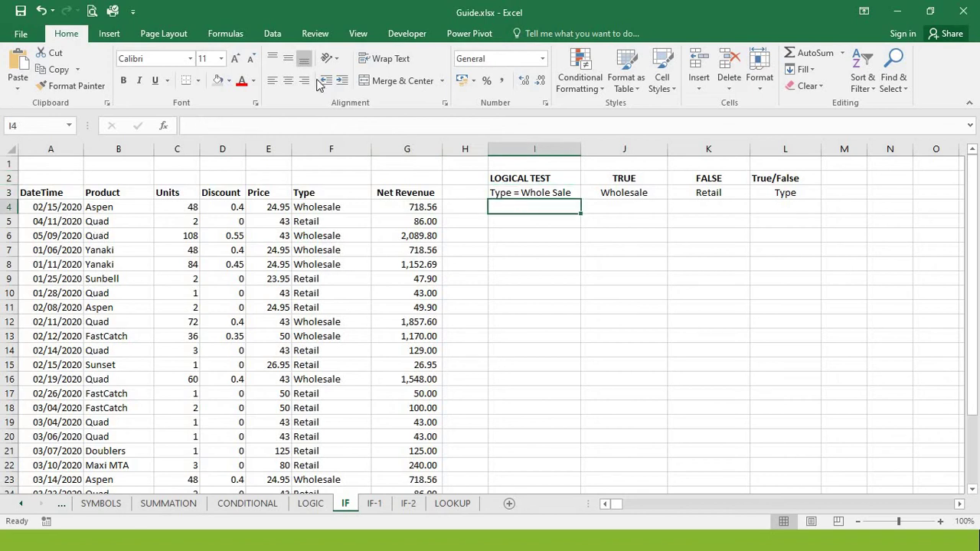
pyautogui.click(334, 148)
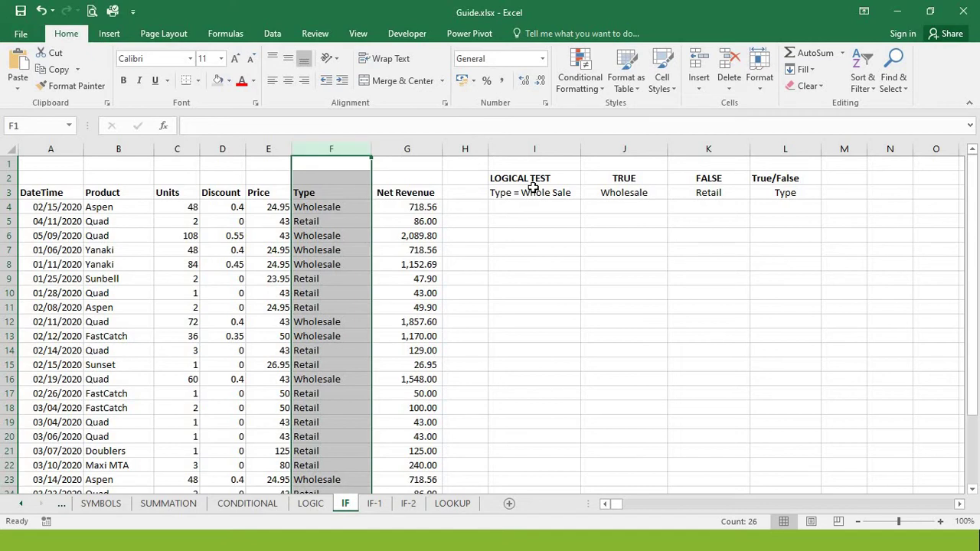
pyautogui.click(726, 195)
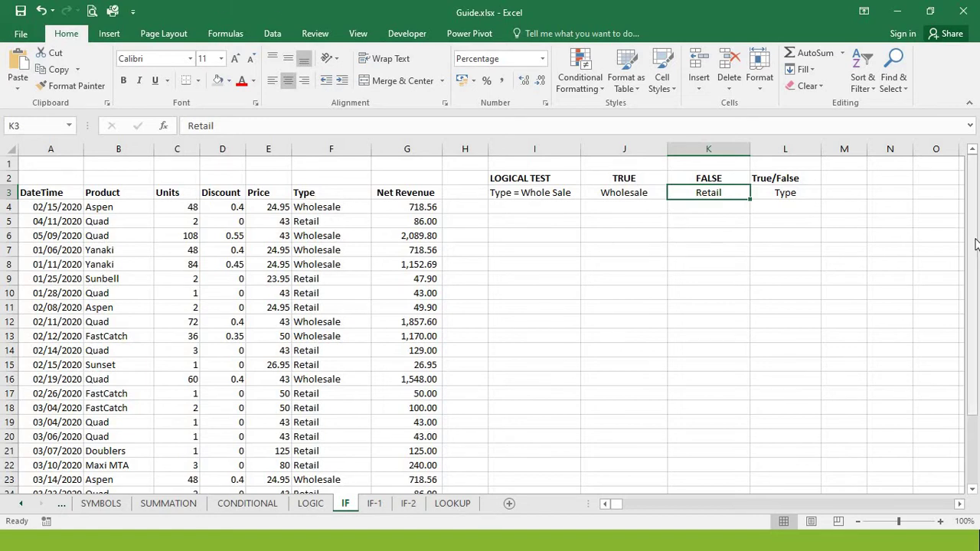
pyautogui.moveTo(973, 240); pyautogui.dragTo(974, 185)
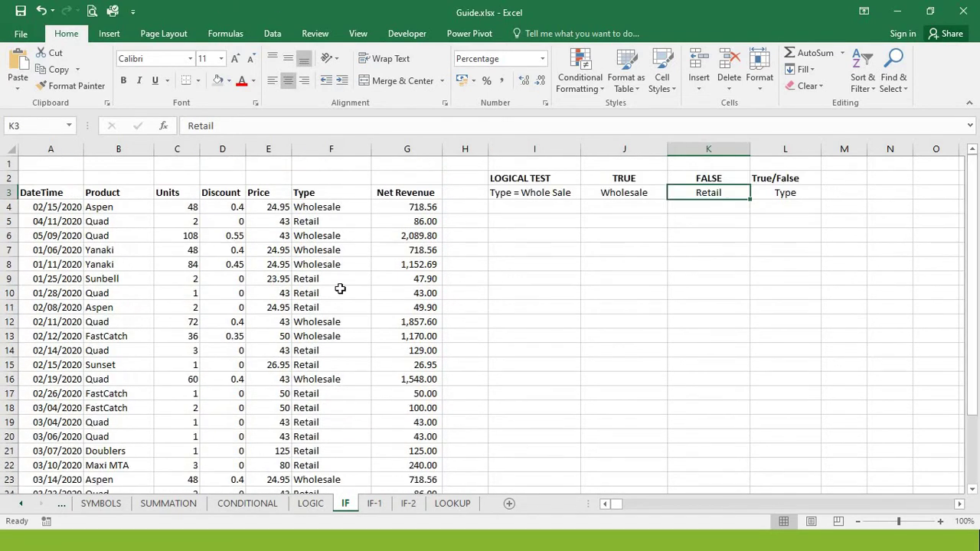
pyautogui.click(330, 262)
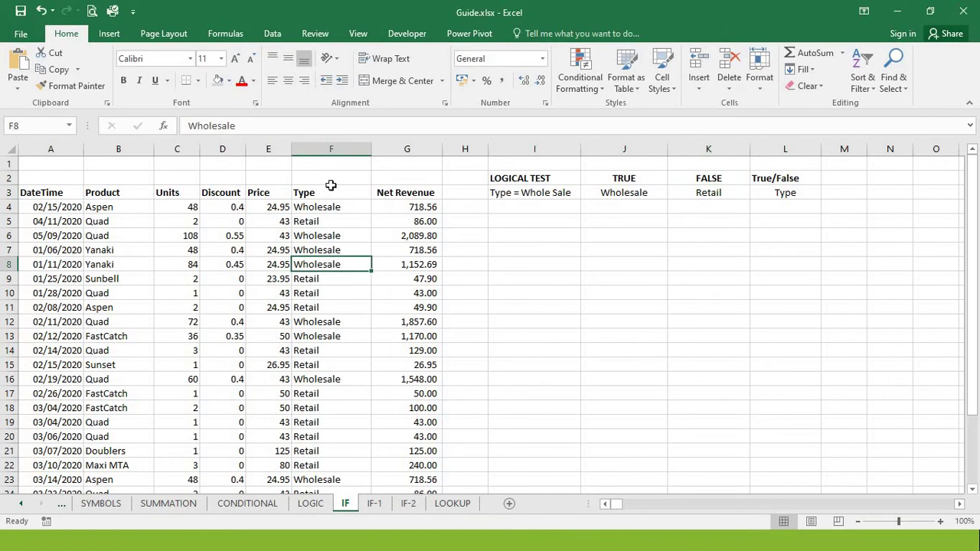
pyautogui.click(556, 205)
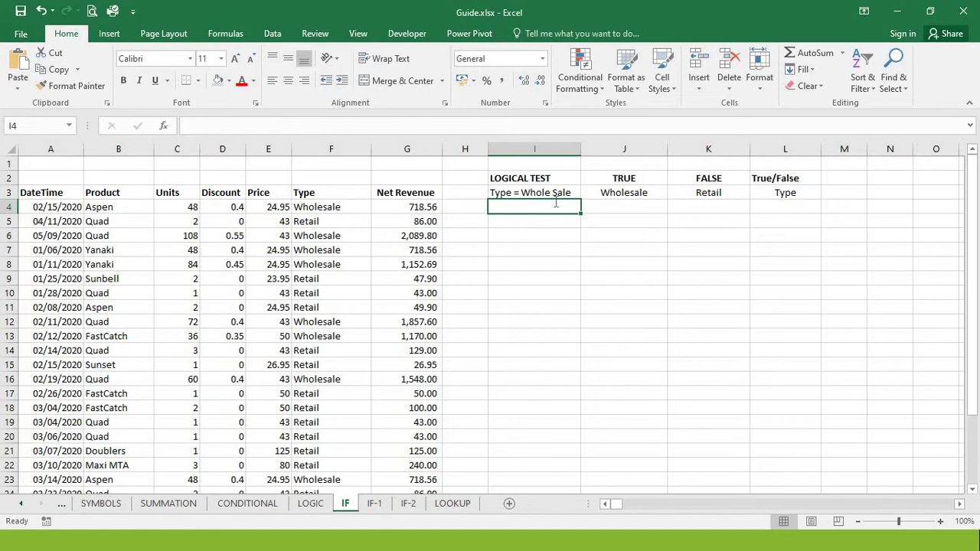
# Enter =F4="Wholesale" in I4 so it returns TRUE for the first record.
pyautogui.write('=')
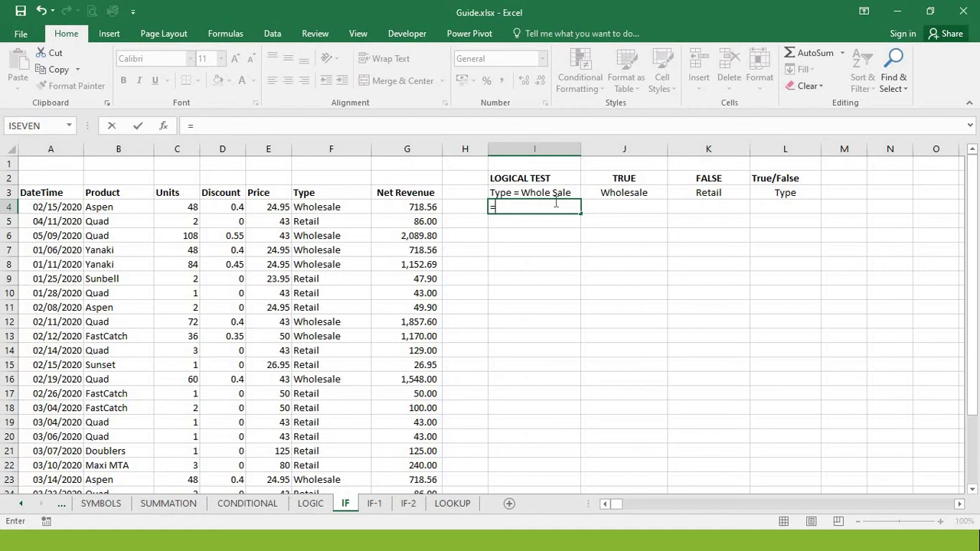
pyautogui.press('Left')
pyautogui.press('Left')
pyautogui.press('Left')
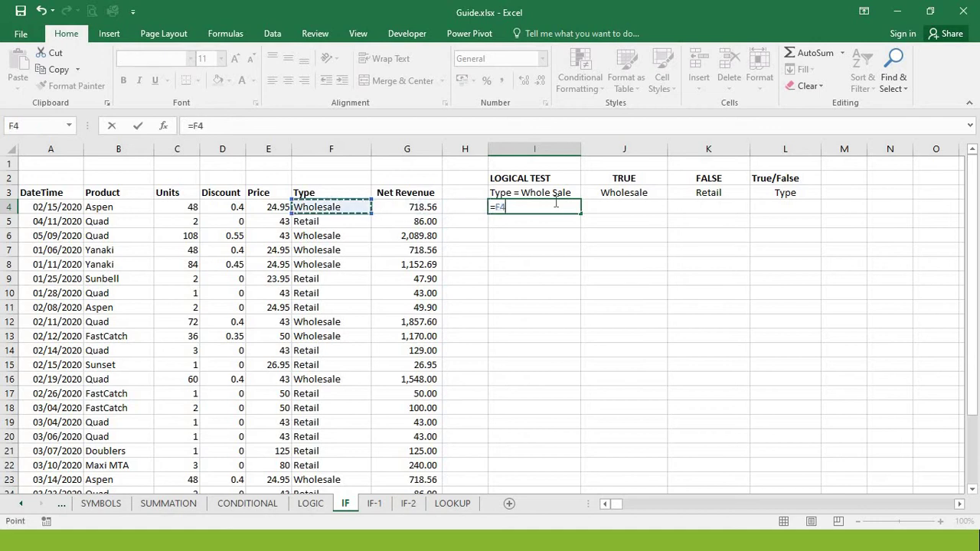
pyautogui.write('=')
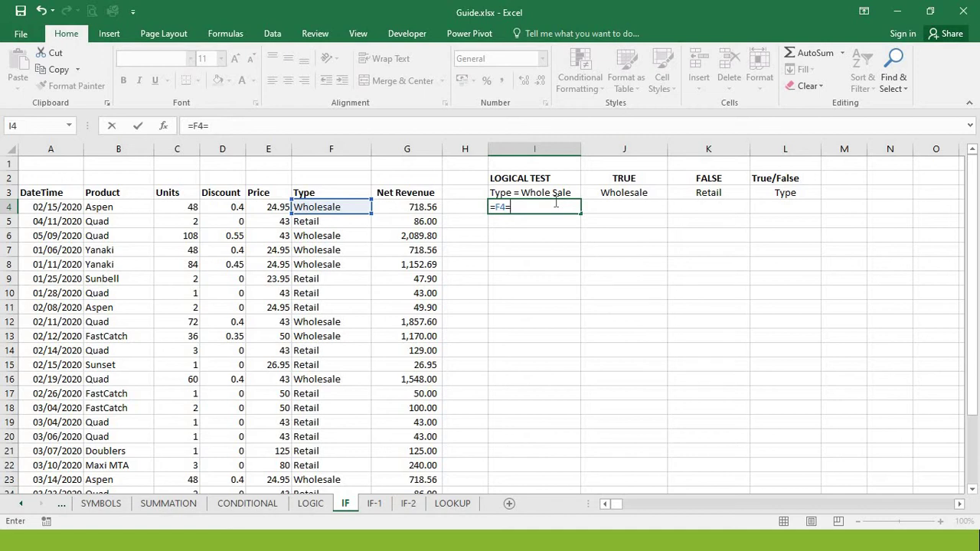
pyautogui.write('"WHOL')
pyautogui.press('BackSpace')
pyautogui.press('BackSpace')
pyautogui.press('BackSpace')
pyautogui.write('hols')
pyautogui.press('BackSpace')
pyautogui.write('esale"')
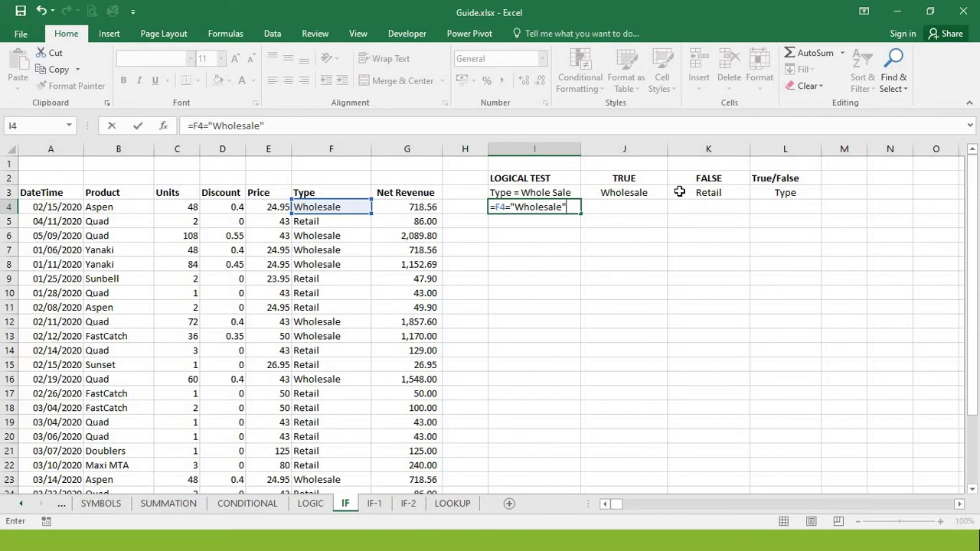
pyautogui.press('Return')
pyautogui.press('Up')
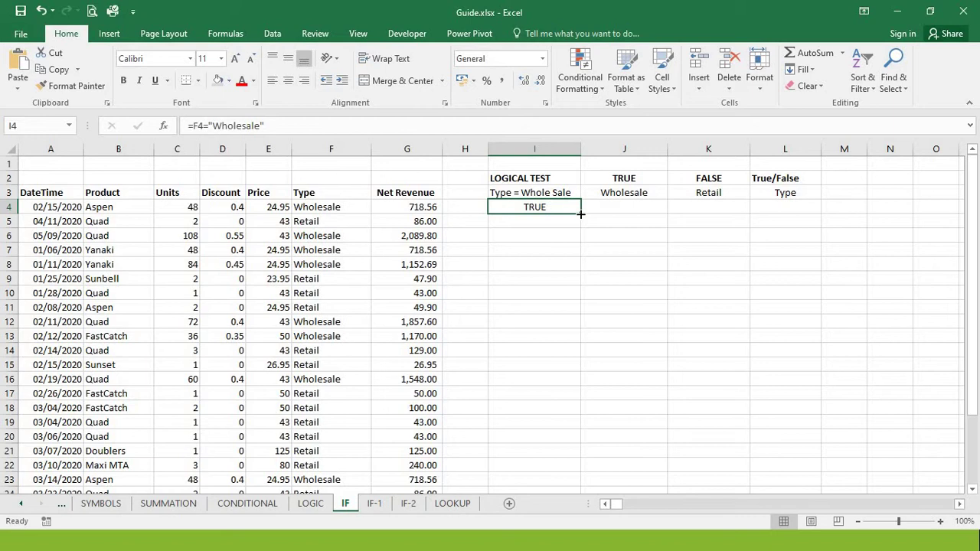
# Copy the I4 Wholesale test down through I28.
pyautogui.moveTo(579, 213); pyautogui.dragTo(543, 455)
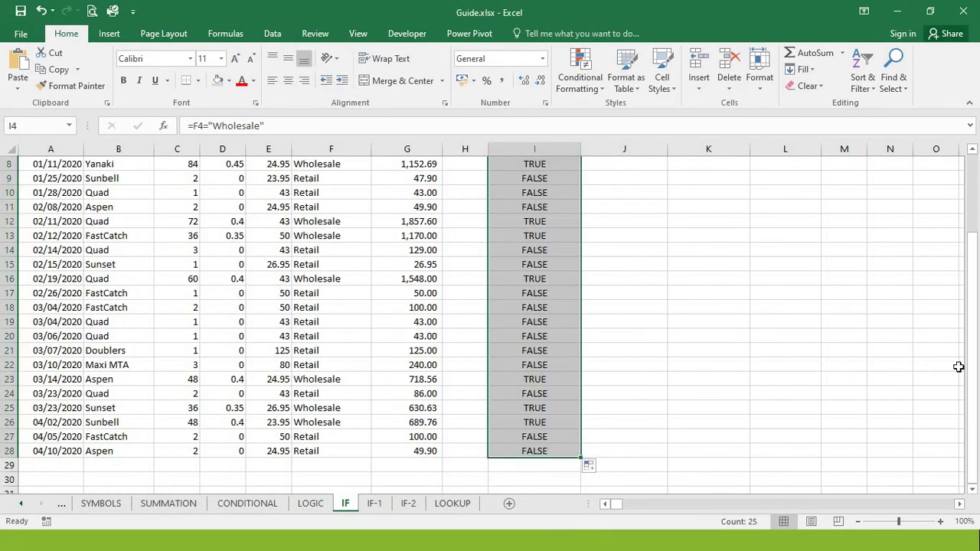
pyautogui.moveTo(977, 364); pyautogui.dragTo(975, 359)
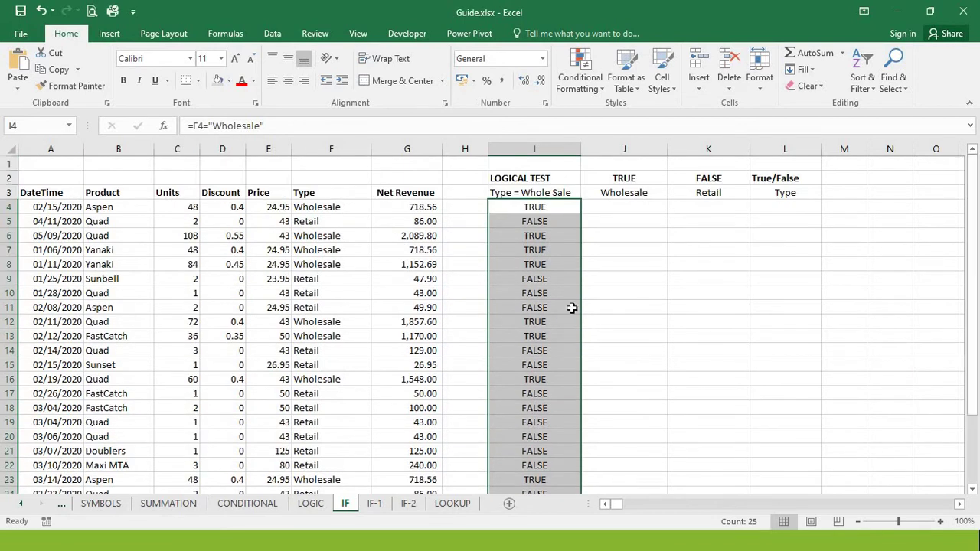
pyautogui.click(572, 307)
# Compare the Type values in column F against the TRUE/FALSE results in column I.
pyautogui.click(529, 221)
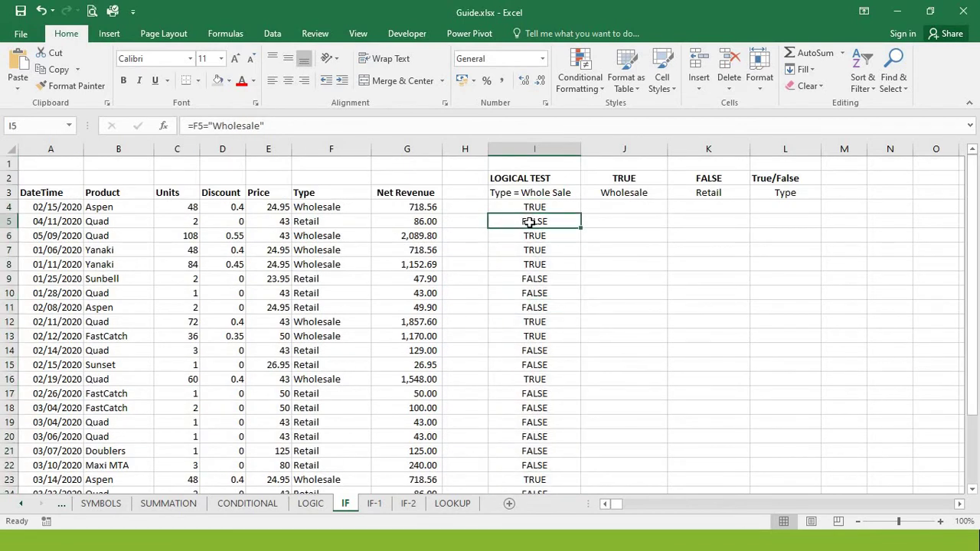
pyautogui.press('Left')
pyautogui.press('Left')
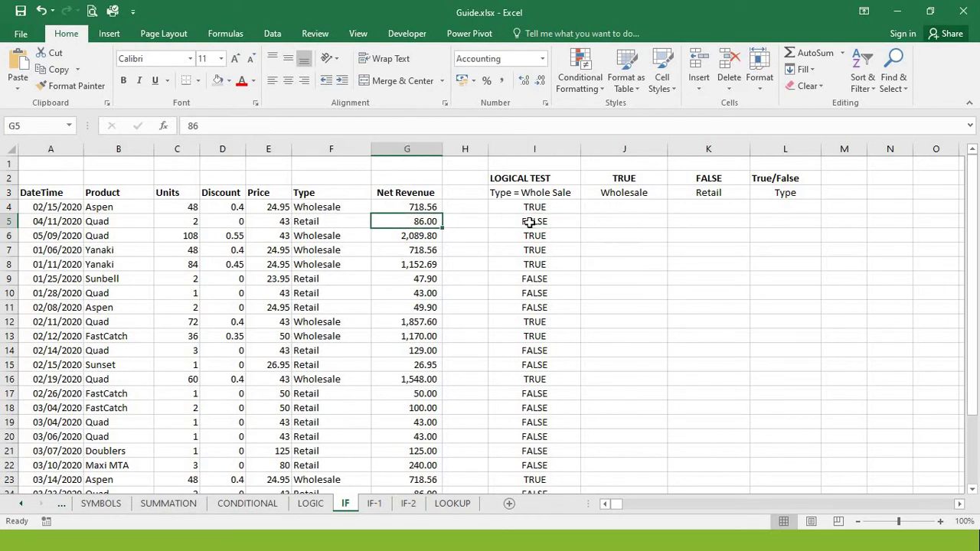
pyautogui.press('Left')
pyautogui.press('Left')
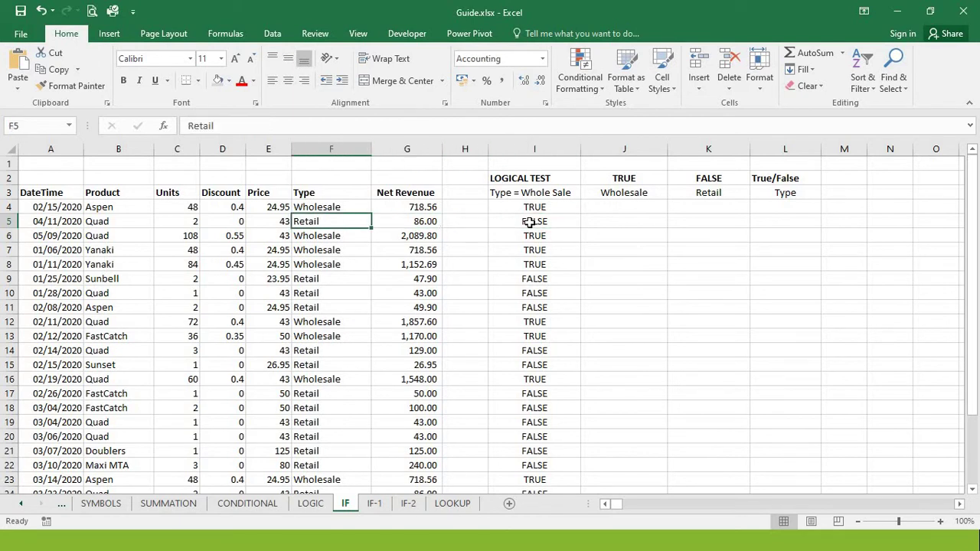
pyautogui.press('Right')
pyautogui.press('Down')
pyautogui.press('Down')
pyautogui.press('Up')
pyautogui.press('Down')
pyautogui.press('Down')
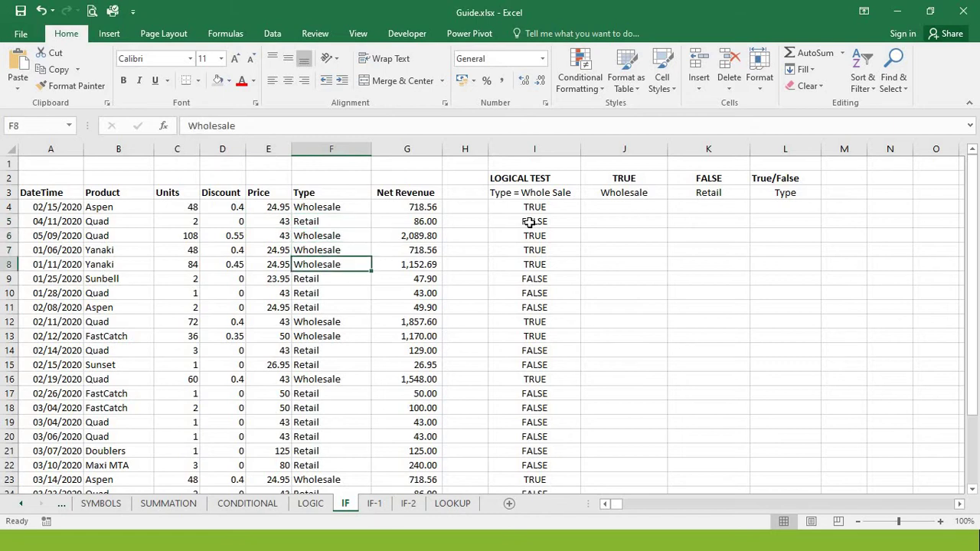
pyautogui.press('Down')
pyautogui.press('Down')
pyautogui.press('Down')
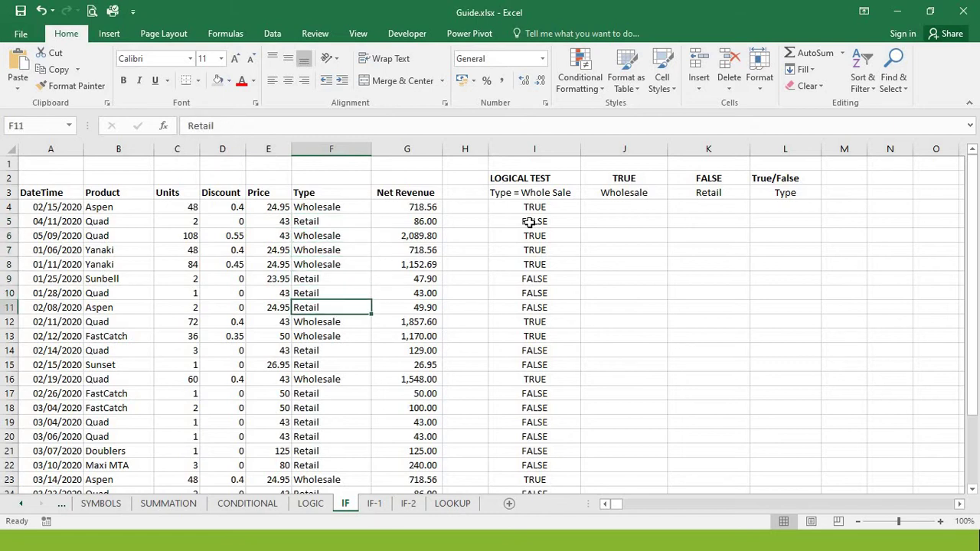
pyautogui.press('Right')
pyautogui.press('Right')
pyautogui.press('Right')
pyautogui.press('Up')
pyautogui.press('Up')
pyautogui.press('Up')
pyautogui.press('Up')
pyautogui.press('Up')
pyautogui.press('Up')
pyautogui.press('Up')
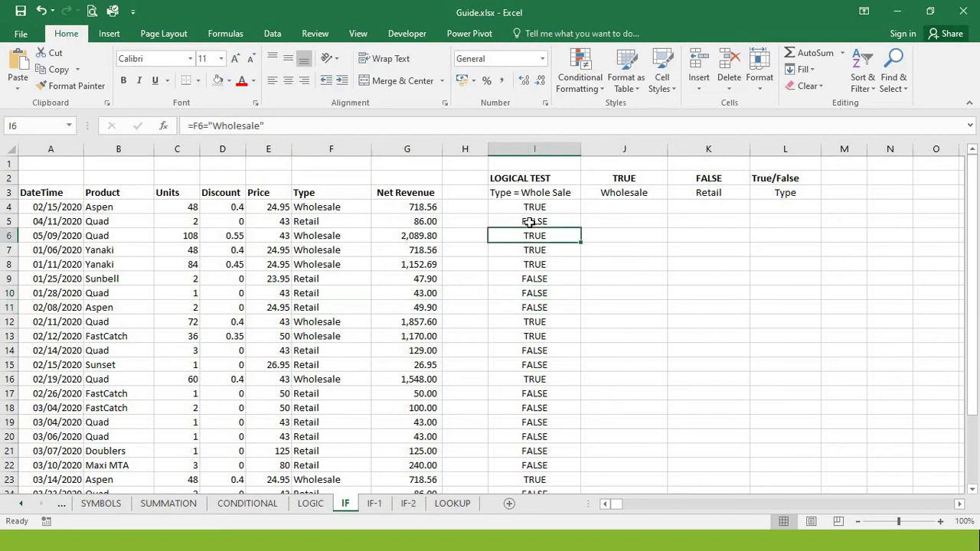
pyautogui.press('Right')
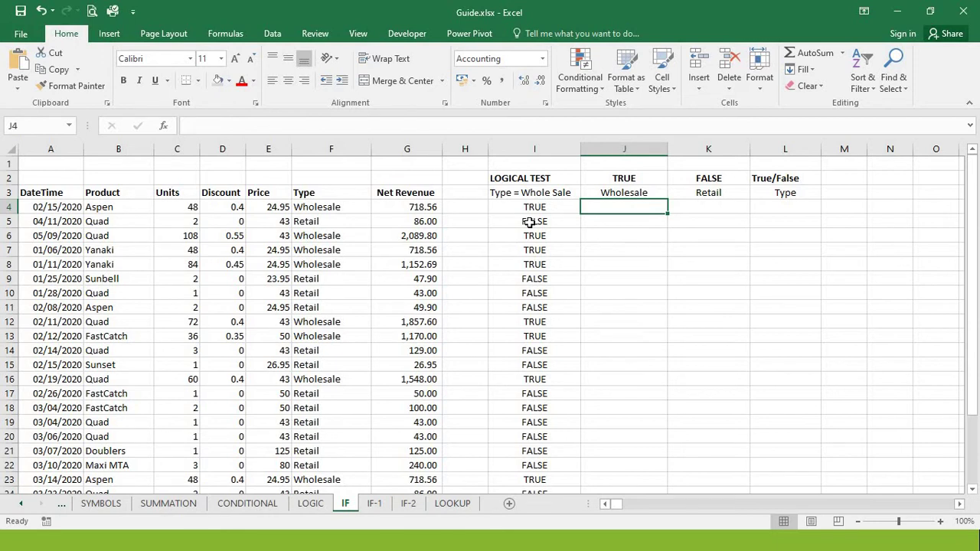
pyautogui.click(394, 219)
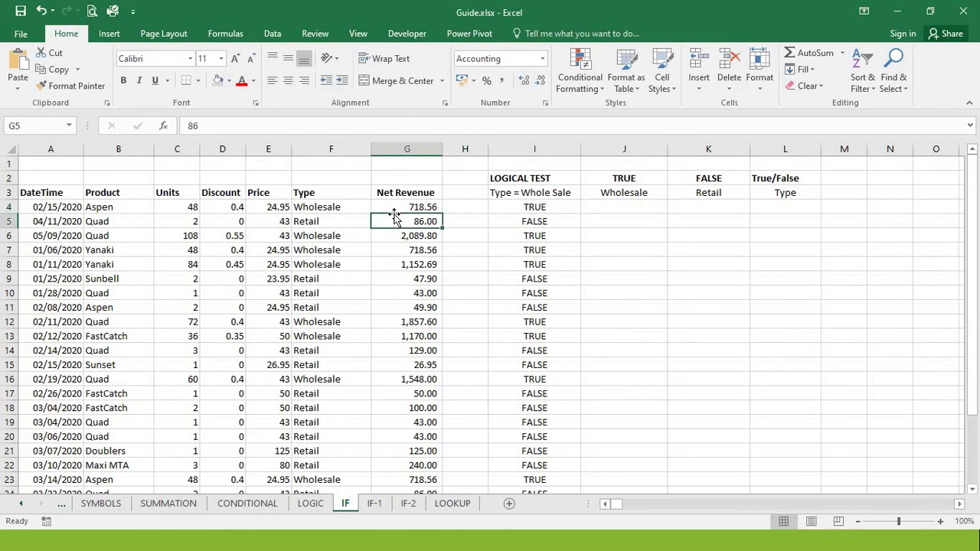
pyautogui.click(415, 211)
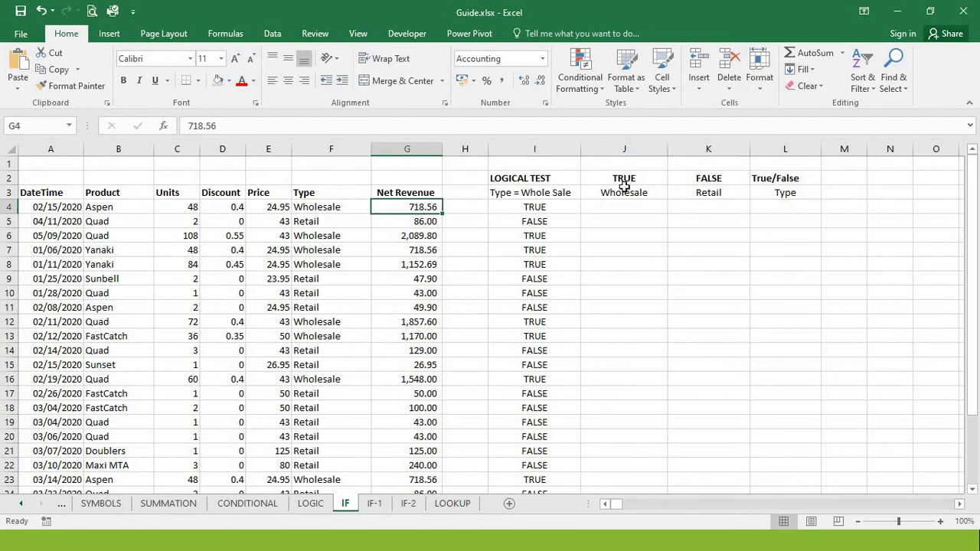
pyautogui.click(611, 207)
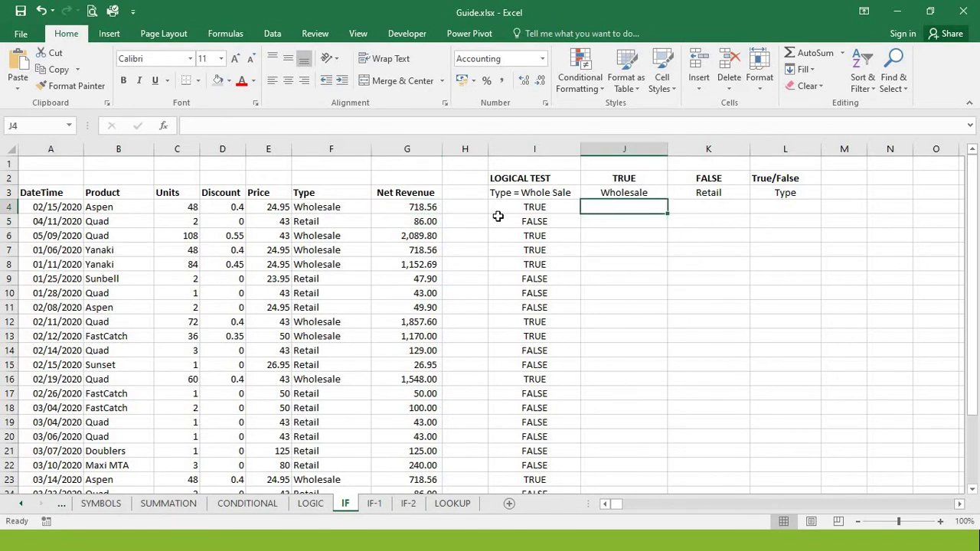
pyautogui.click(431, 207)
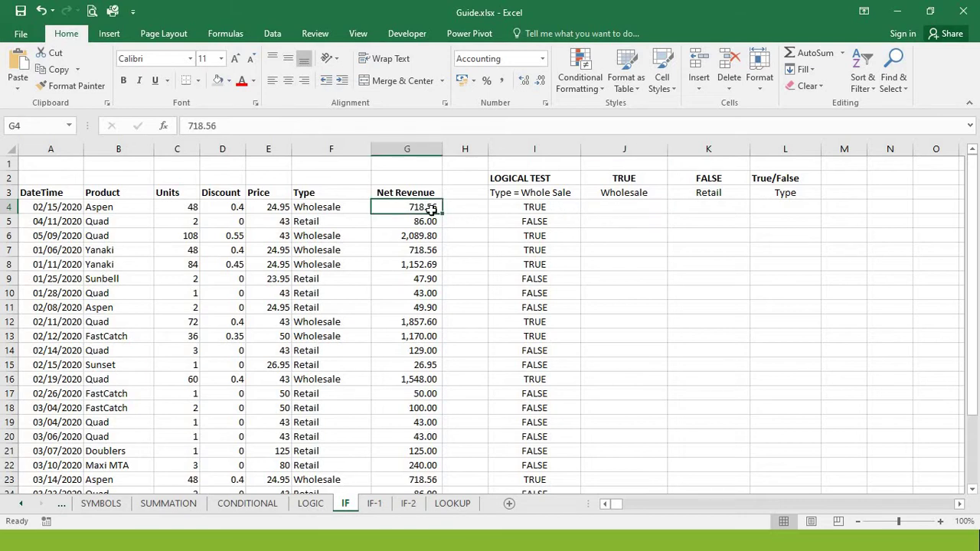
pyautogui.click(637, 210)
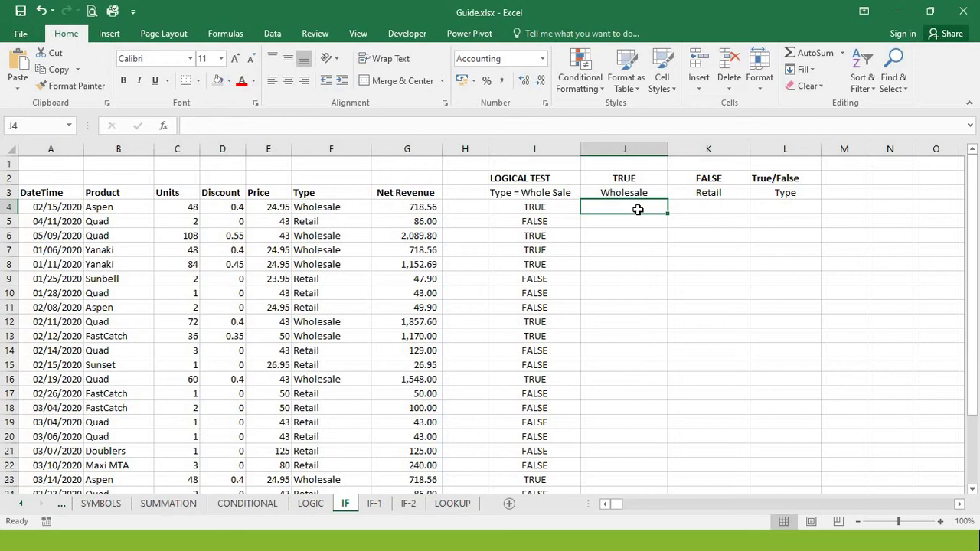
pyautogui.click(704, 209)
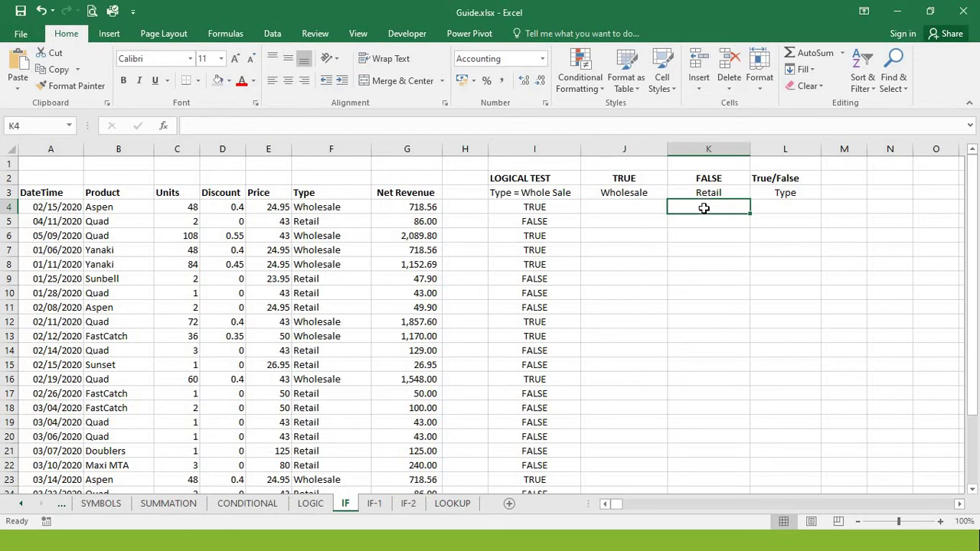
pyautogui.click(418, 206)
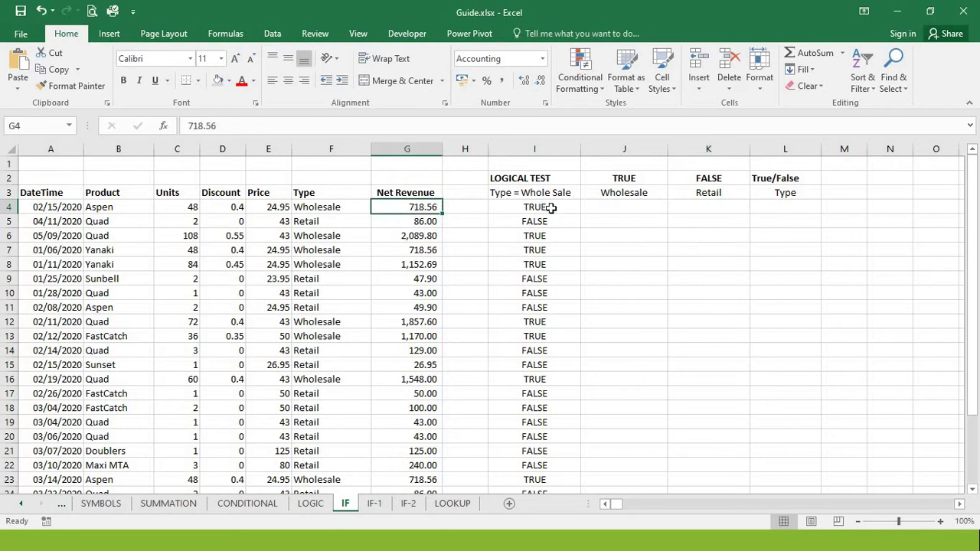
pyautogui.click(624, 206)
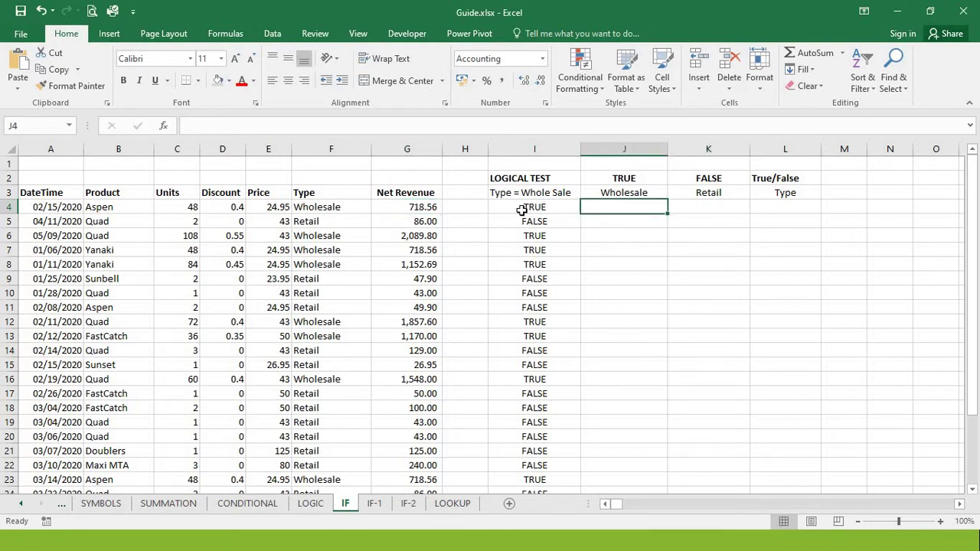
pyautogui.click(427, 221)
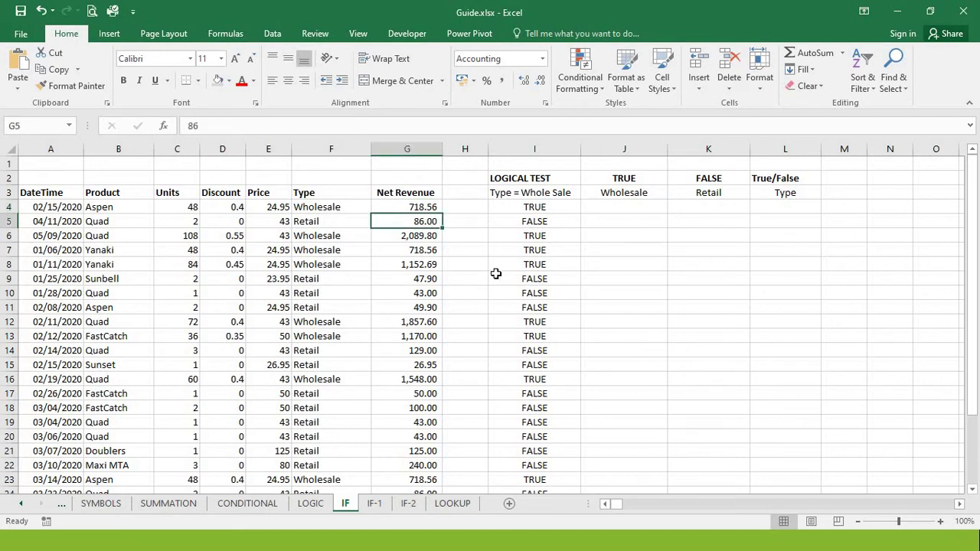
pyautogui.click(720, 219)
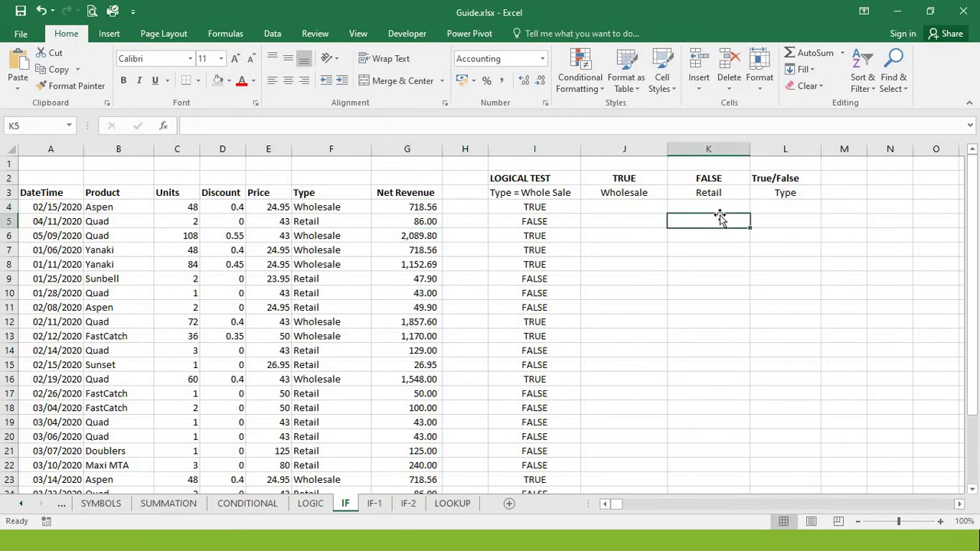
pyautogui.click(636, 205)
# Enter =IF(F4="Wholesale",G4,"") in J4, returning the Net Revenue 718.56.
pyautogui.write('=')
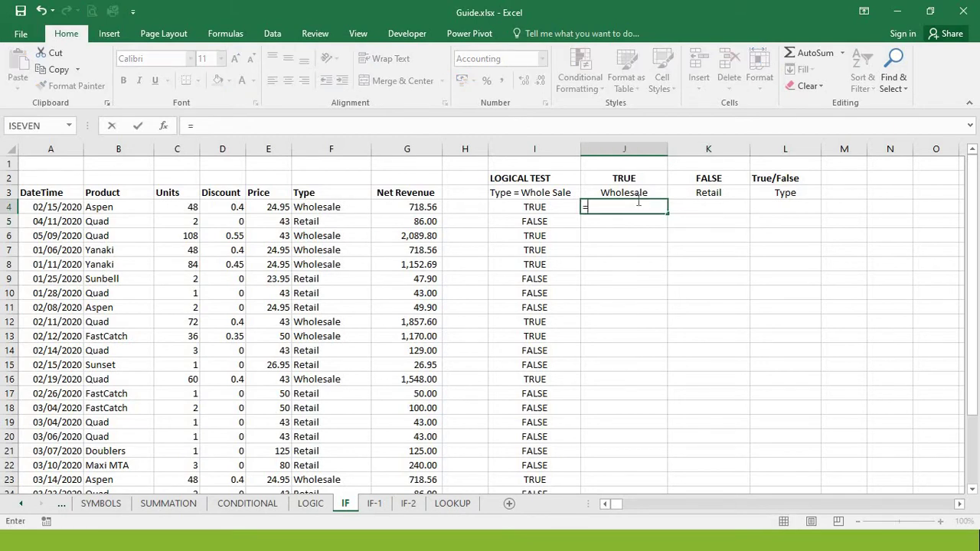
pyautogui.write('if(')
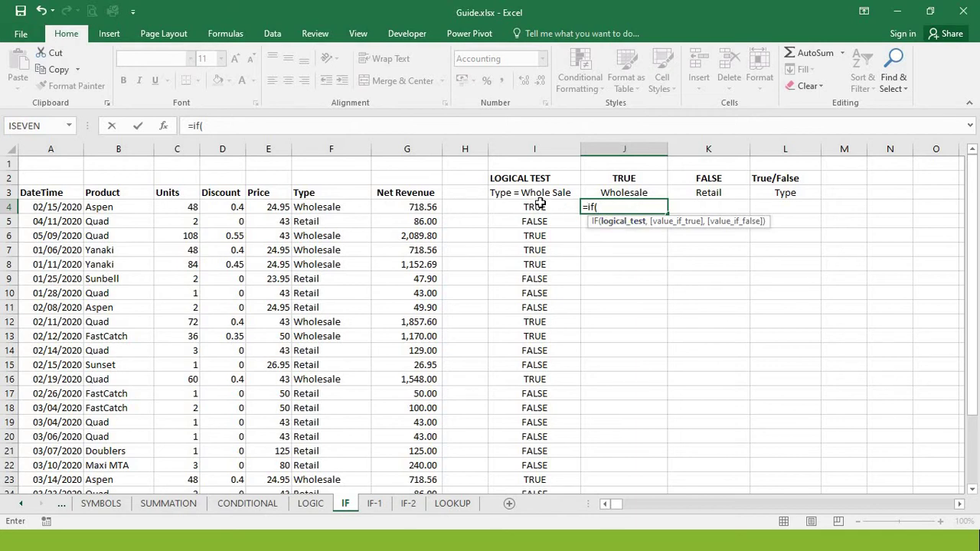
pyautogui.click(334, 210)
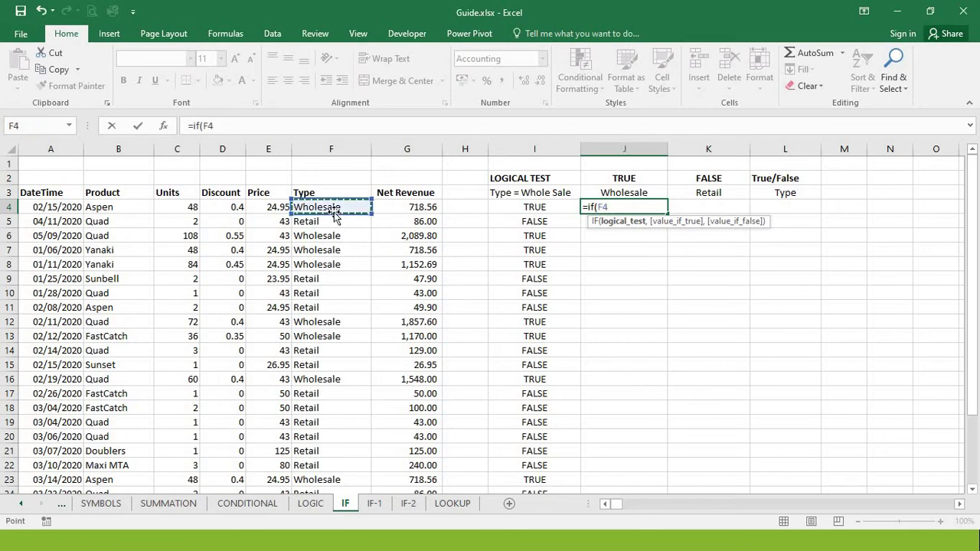
pyautogui.write('=')
pyautogui.write('"Who')
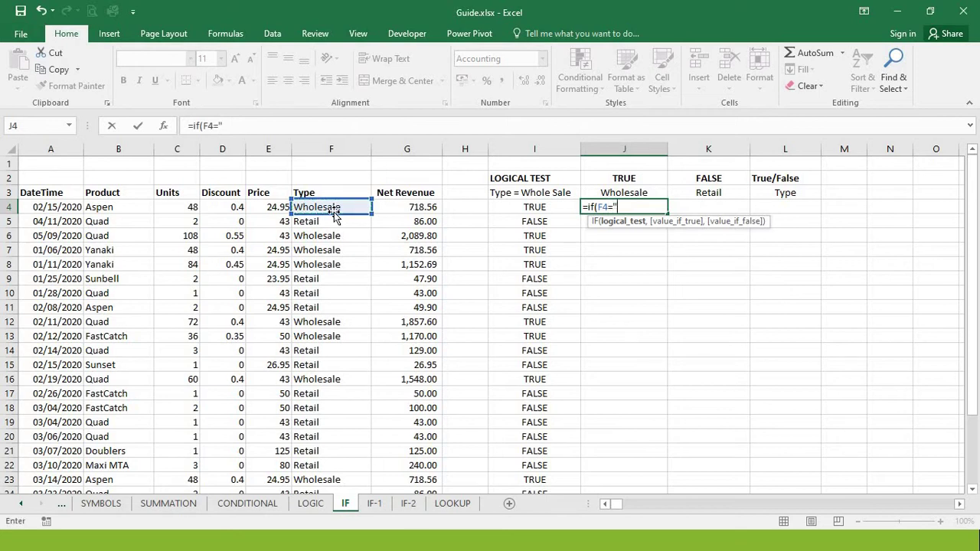
pyautogui.write('lsale')
pyautogui.press('BackSpace')
pyautogui.press('BackSpace')
pyautogui.press('BackSpace')
pyautogui.press('BackSpace')
pyautogui.write('esale"')
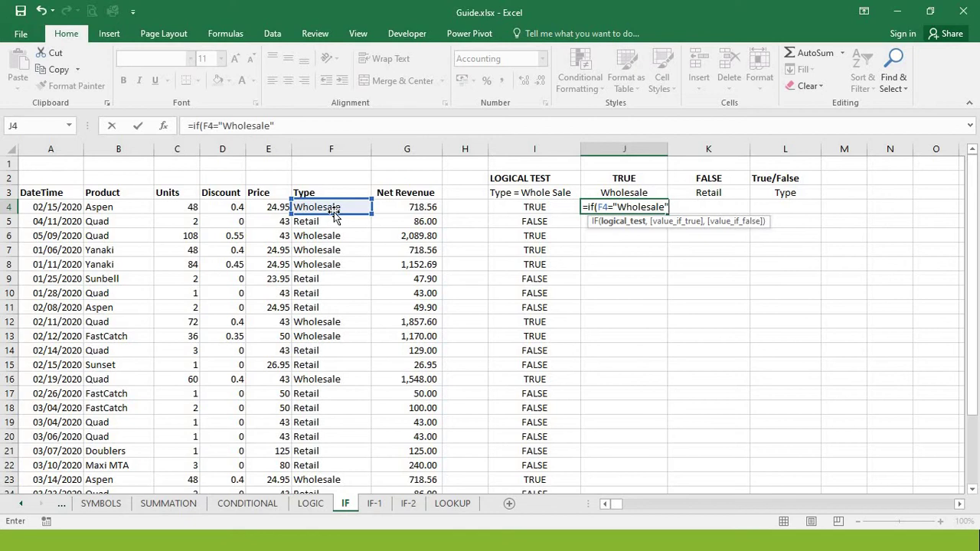
pyautogui.write(',')
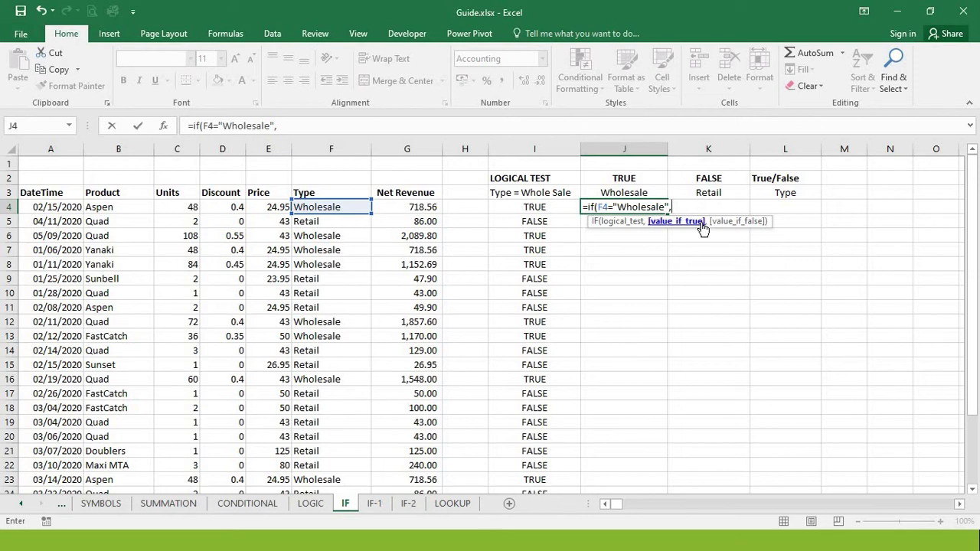
pyautogui.click(419, 209)
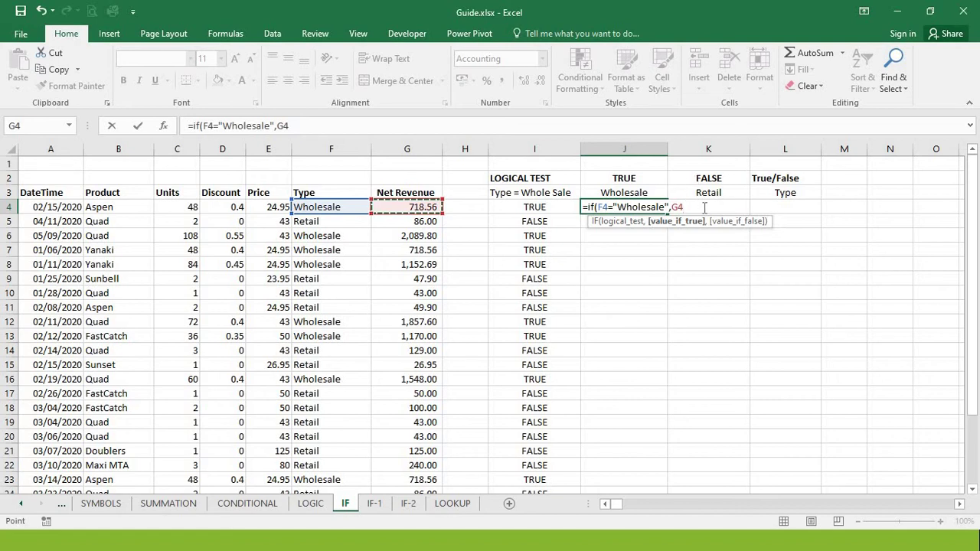
pyautogui.write(',')
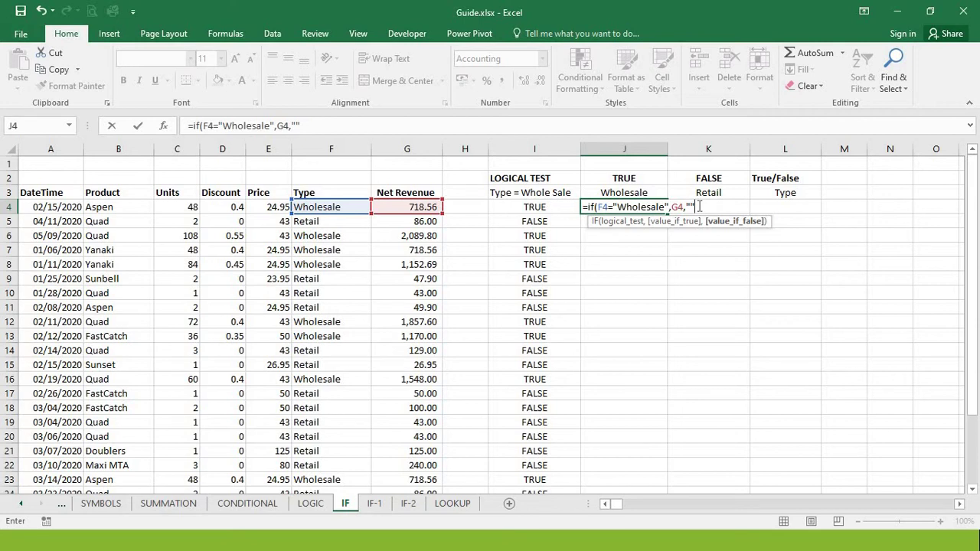
pyautogui.press('Return')
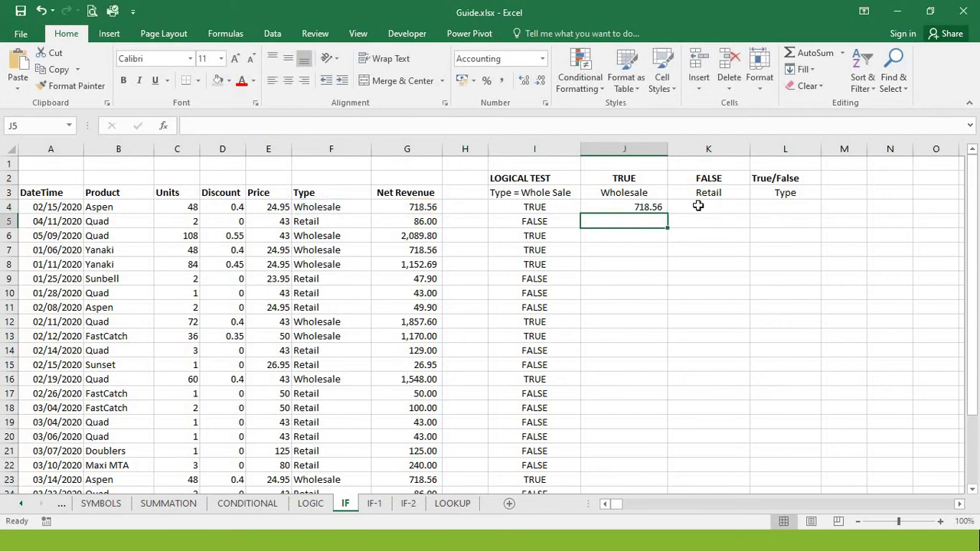
pyautogui.press('Up')
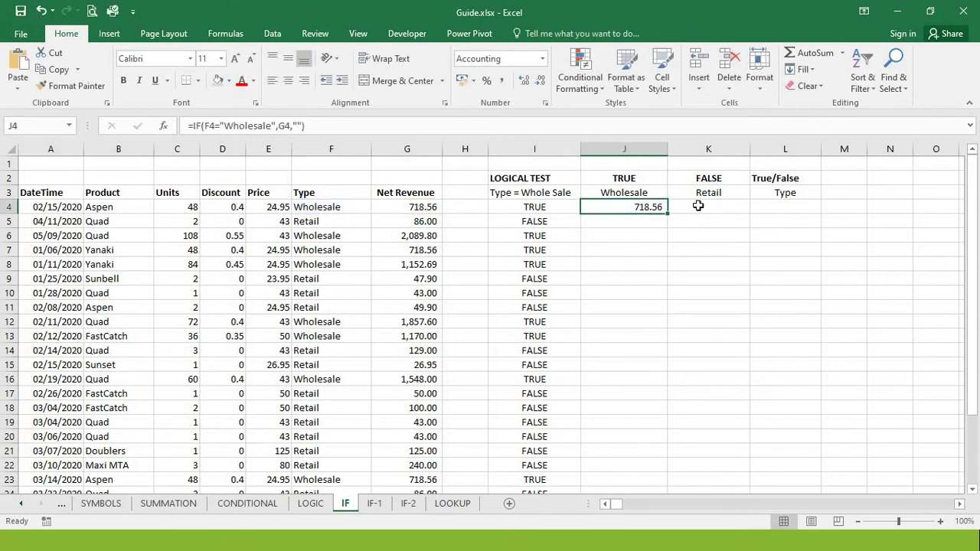
# Enter the Retail formula =IF(F4="Wholesale","",G4) in K4, leaving it blank for Wholesale.
pyautogui.click(699, 206)
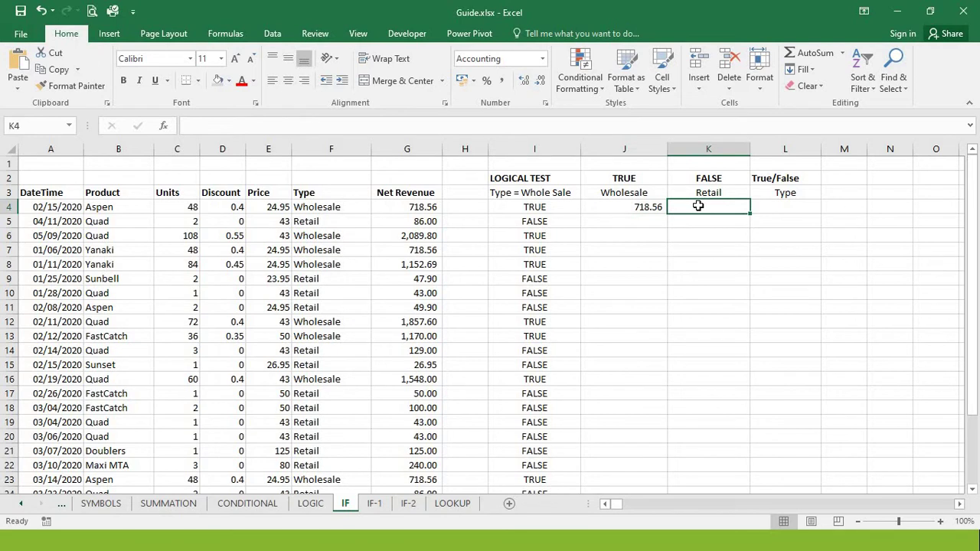
pyautogui.write('=')
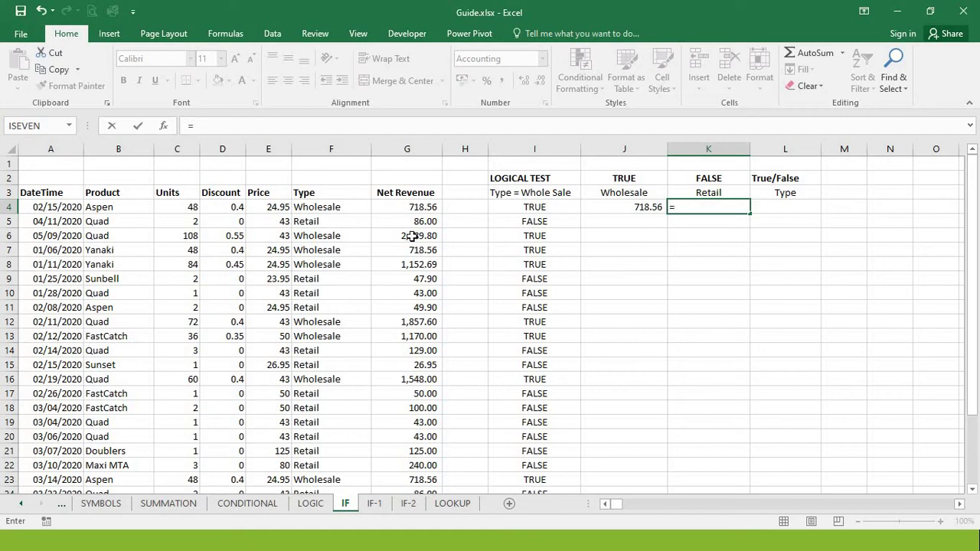
pyautogui.write('if(')
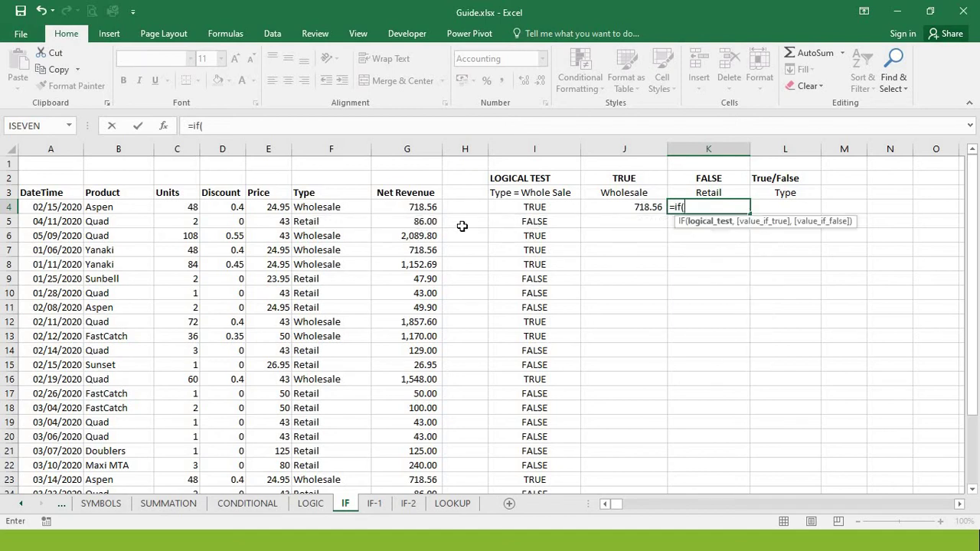
pyautogui.click(330, 211)
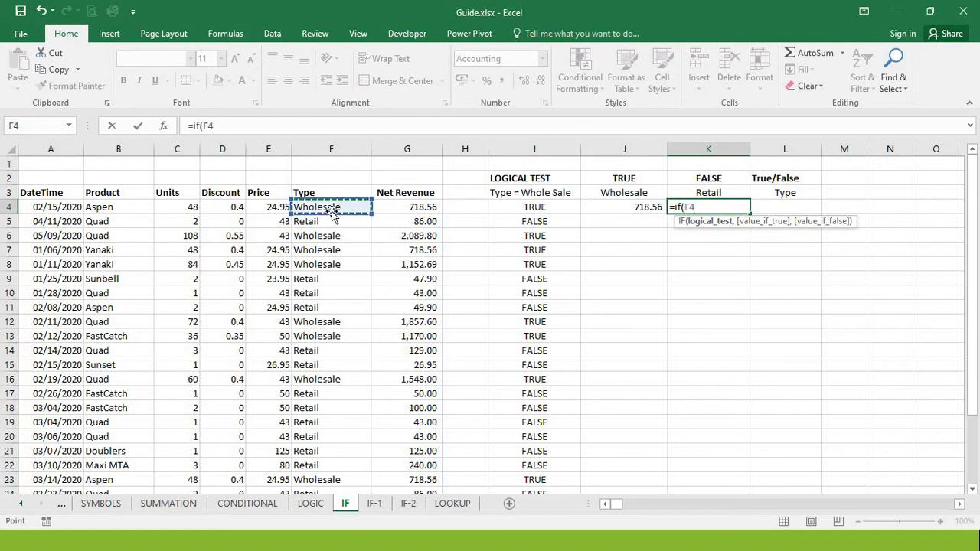
pyautogui.write('=')
pyautogui.write('"W')
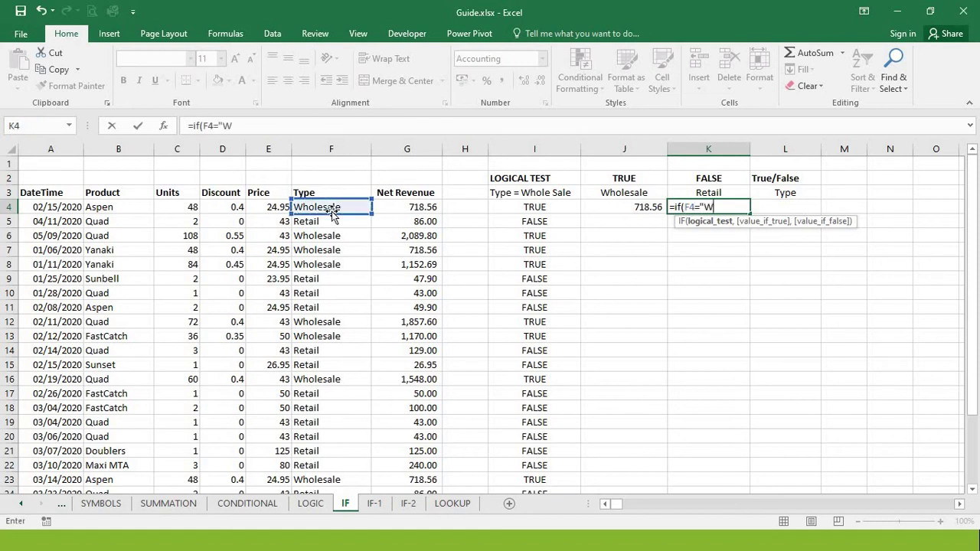
pyautogui.write('holesale"')
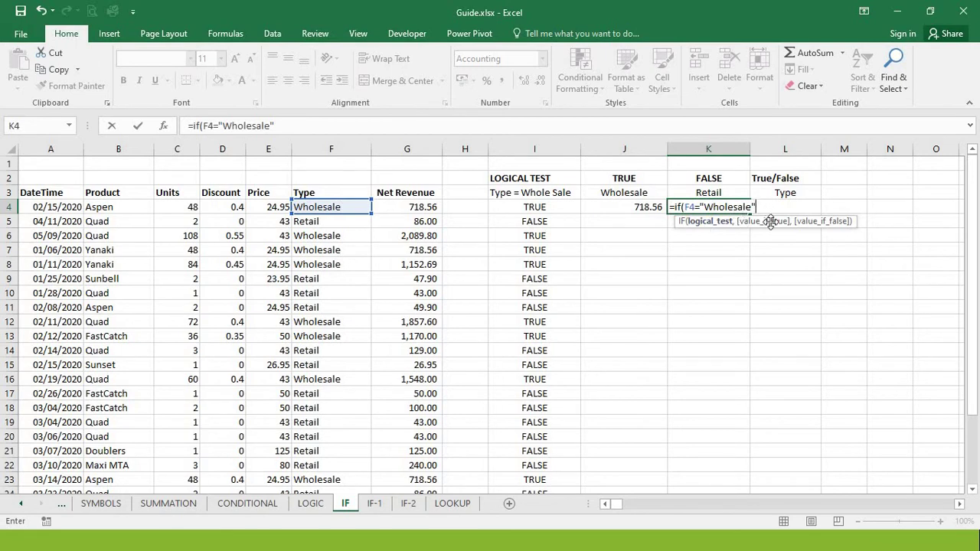
pyautogui.write(',')
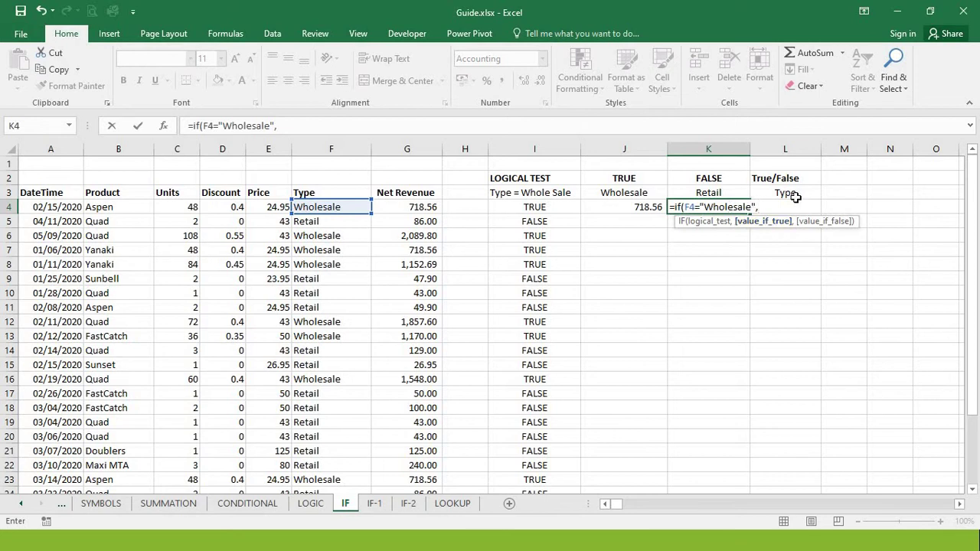
pyautogui.write('""')
pyautogui.write(',')
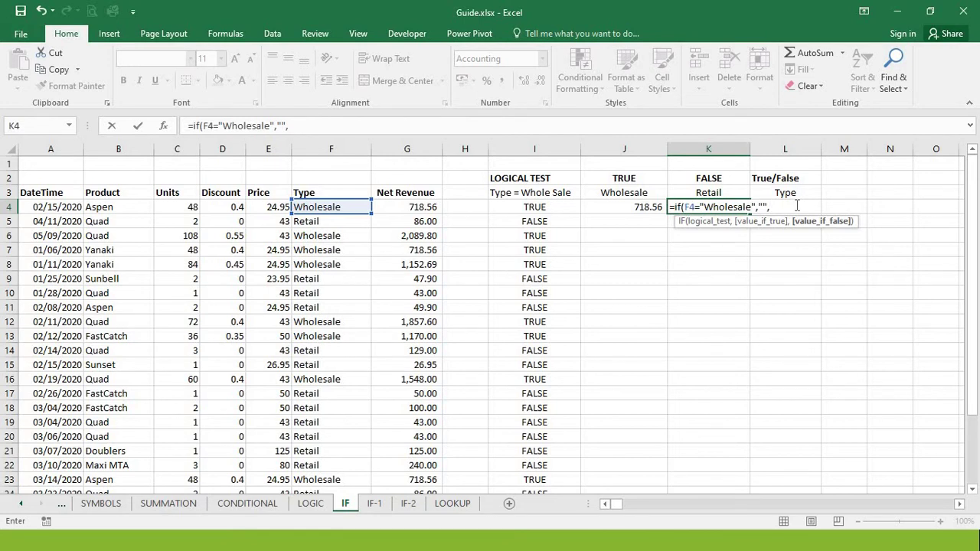
pyautogui.click(417, 208)
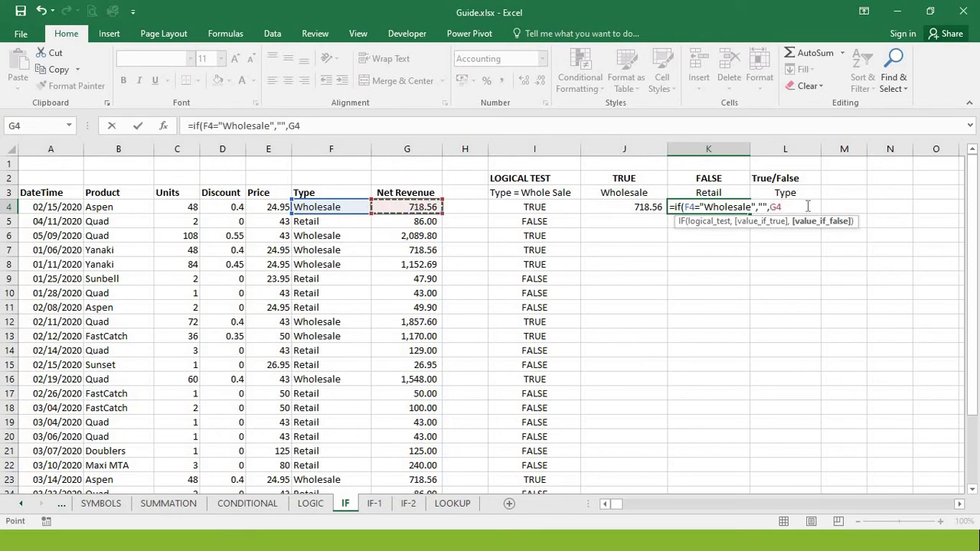
pyautogui.press('Return')
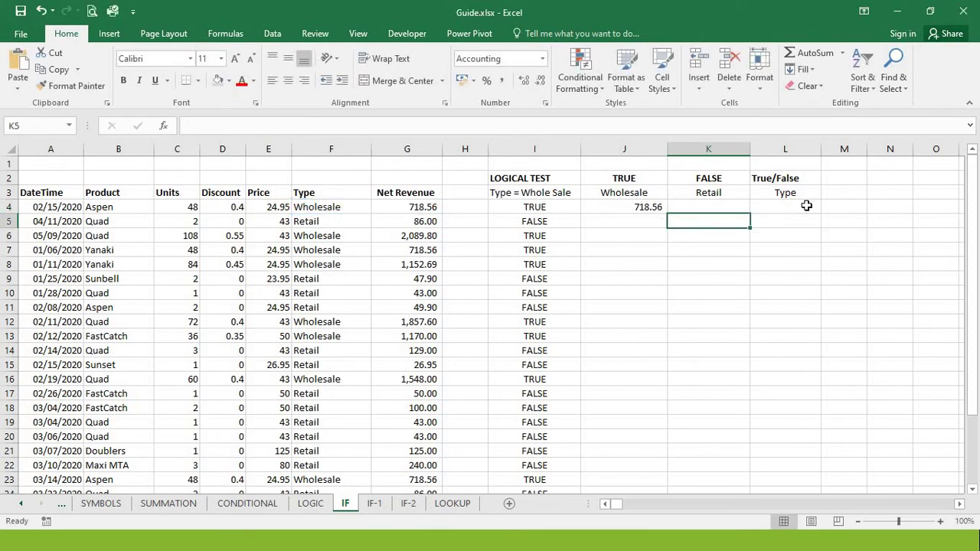
pyautogui.click(691, 207)
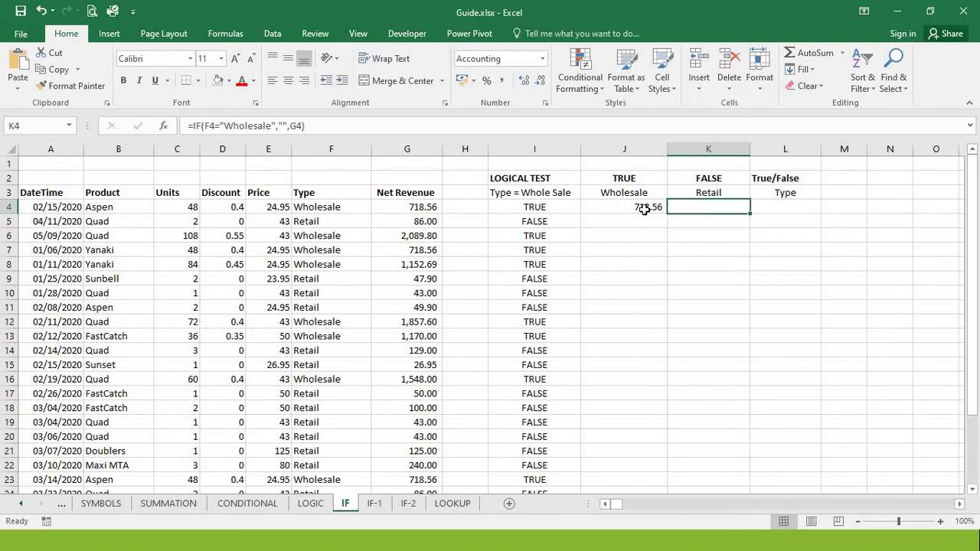
pyautogui.click(557, 206)
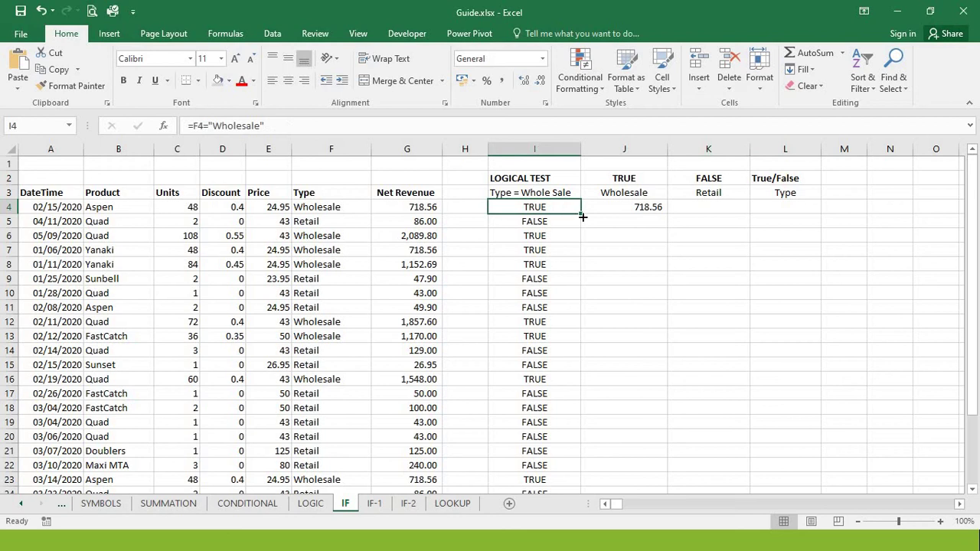
pyautogui.click(695, 210)
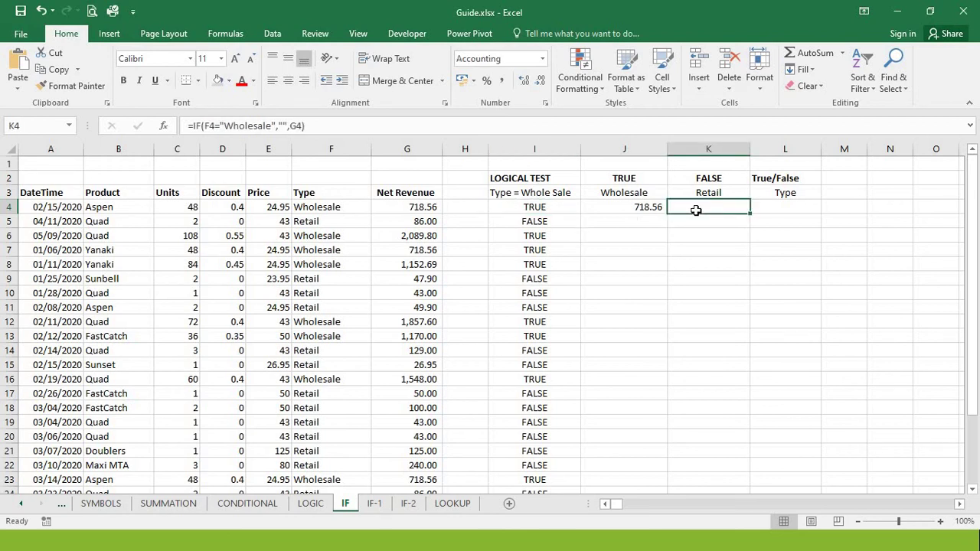
pyautogui.press('Left')
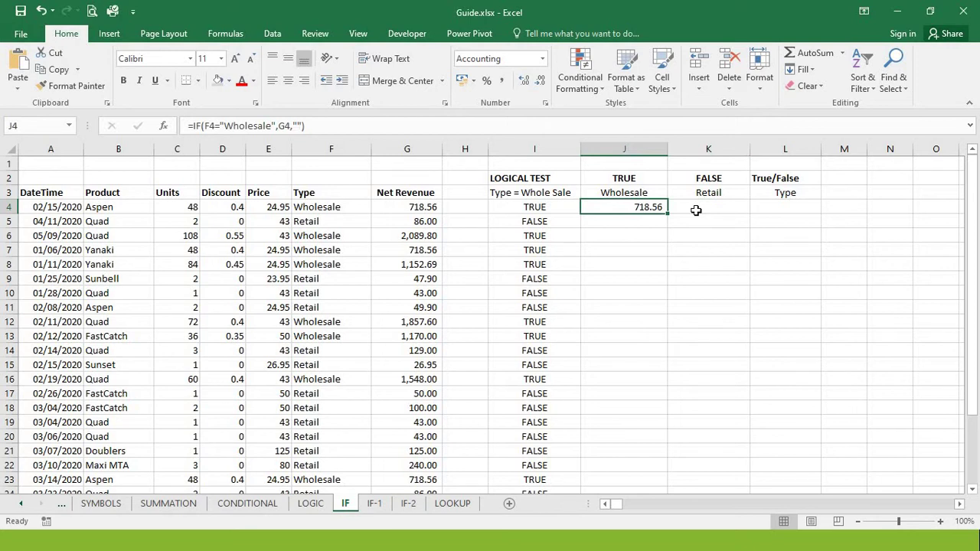
pyautogui.hotkey('shift', 'Right')
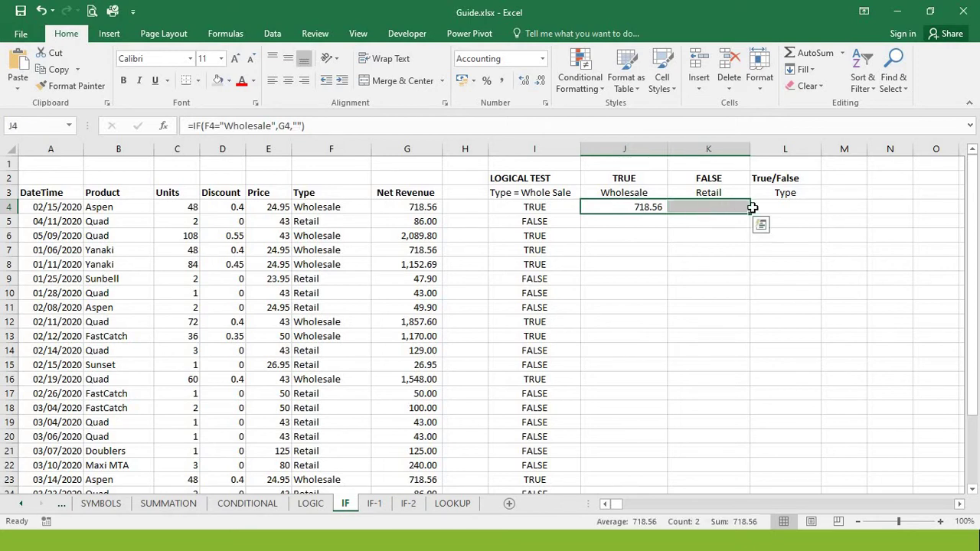
# Fill the J4:K4 formulas down to row 28.
pyautogui.moveTo(753, 213); pyautogui.dragTo(742, 474)
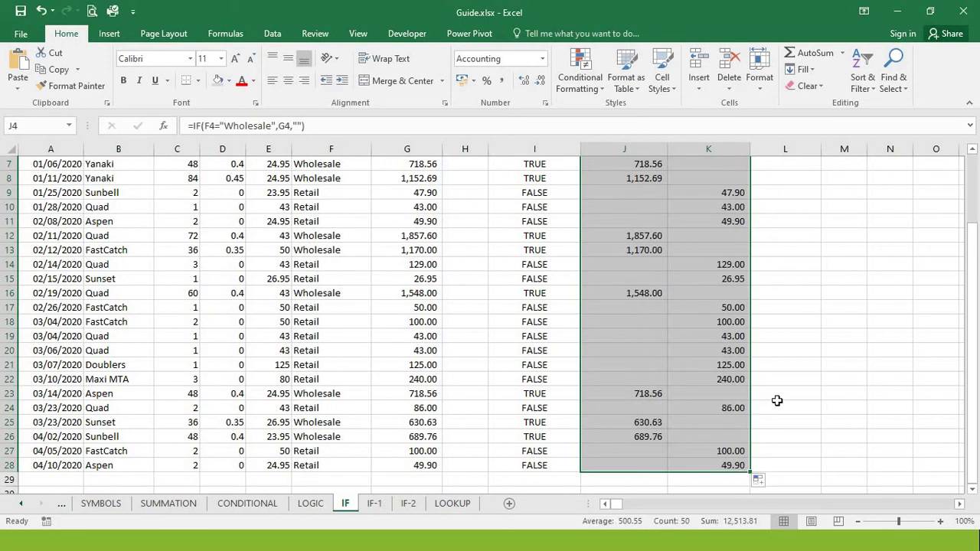
pyautogui.moveTo(976, 353); pyautogui.dragTo(977, 251)
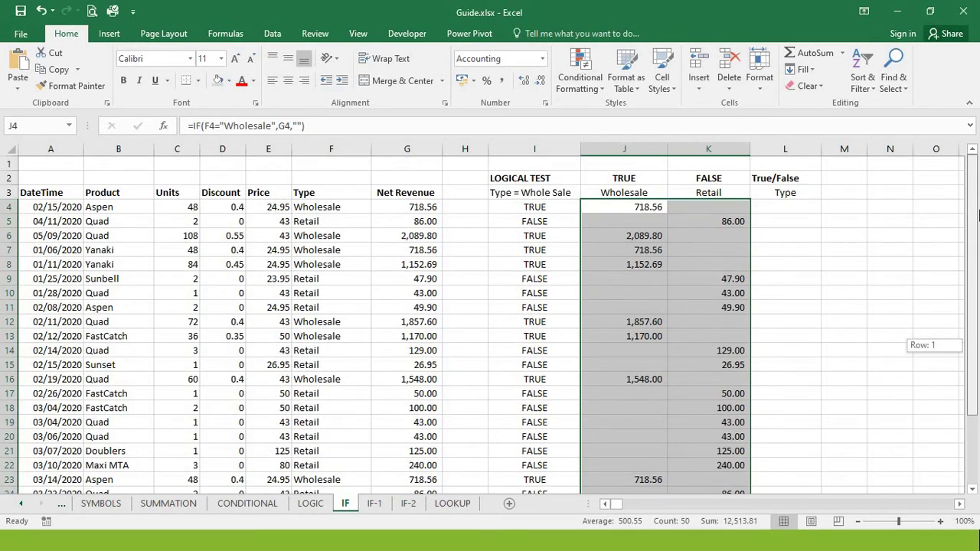
pyautogui.moveTo(977, 216); pyautogui.dragTo(977, 216)
pyautogui.click(626, 291)
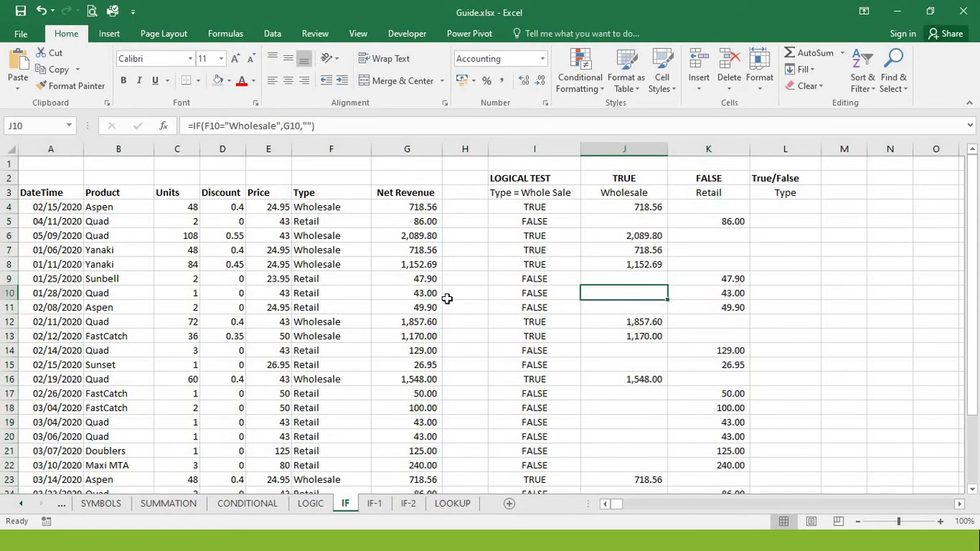
# Check the filled Wholesale and Retail revenue results in columns J and K.
pyautogui.click(413, 293)
pyautogui.press('Right')
pyautogui.press('Right')
pyautogui.press('Right')
pyautogui.press('Right')
pyautogui.press('Right')
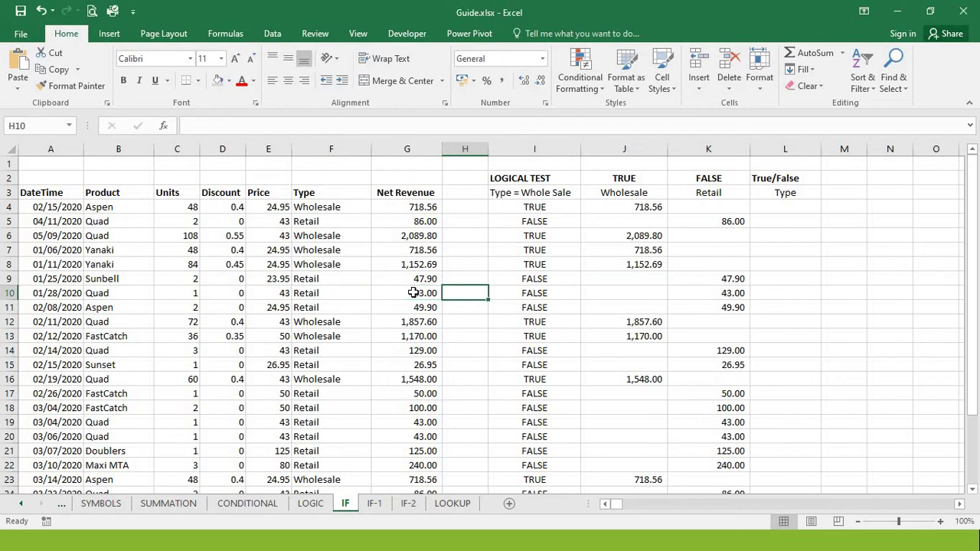
pyautogui.press('Left')
pyautogui.press('Up')
pyautogui.press('Up')
pyautogui.press('Up')
pyautogui.press('Up')
pyautogui.press('Up')
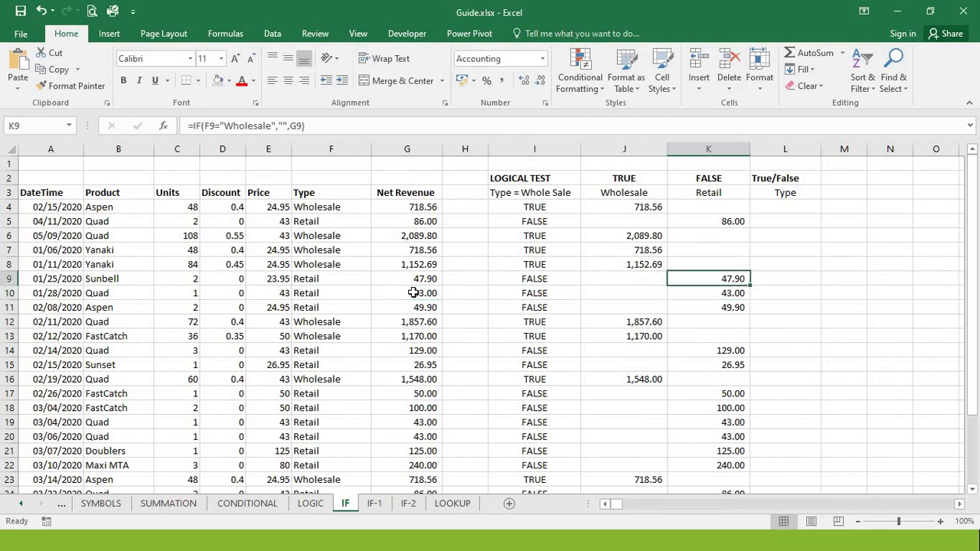
pyautogui.press('Down')
pyautogui.press('Down')
pyautogui.press('Down')
pyautogui.press('Down')
pyautogui.press('Down')
pyautogui.press('Down')
pyautogui.press('Down')
pyautogui.press('Down')
pyautogui.press('Down')
pyautogui.press('Down')
pyautogui.press('Down')
pyautogui.press('Down')
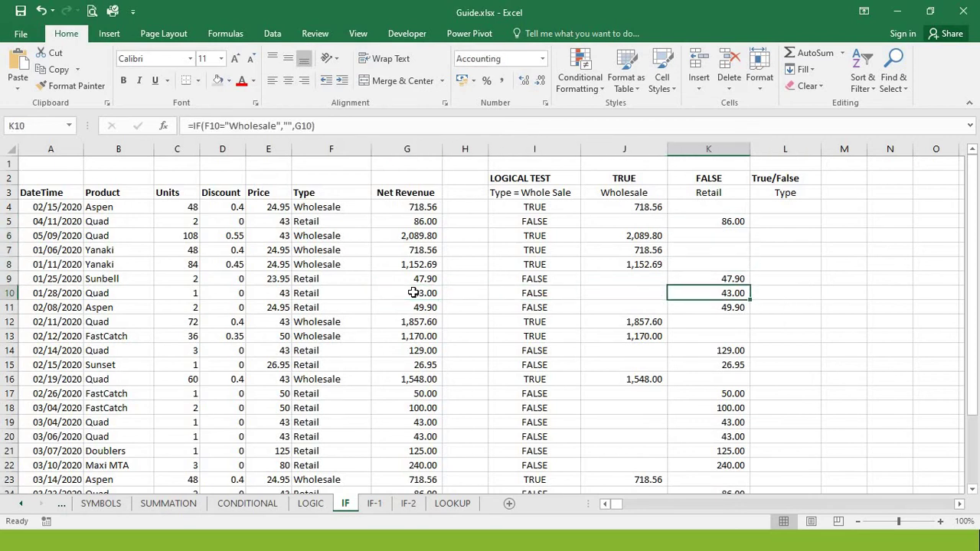
pyautogui.press('Down')
pyautogui.press('Down')
pyautogui.press('Down')
pyautogui.press('Down')
pyautogui.press('Down')
pyautogui.press('Down')
pyautogui.press('Down')
pyautogui.press('Down')
pyautogui.press('Down')
pyautogui.press('Down')
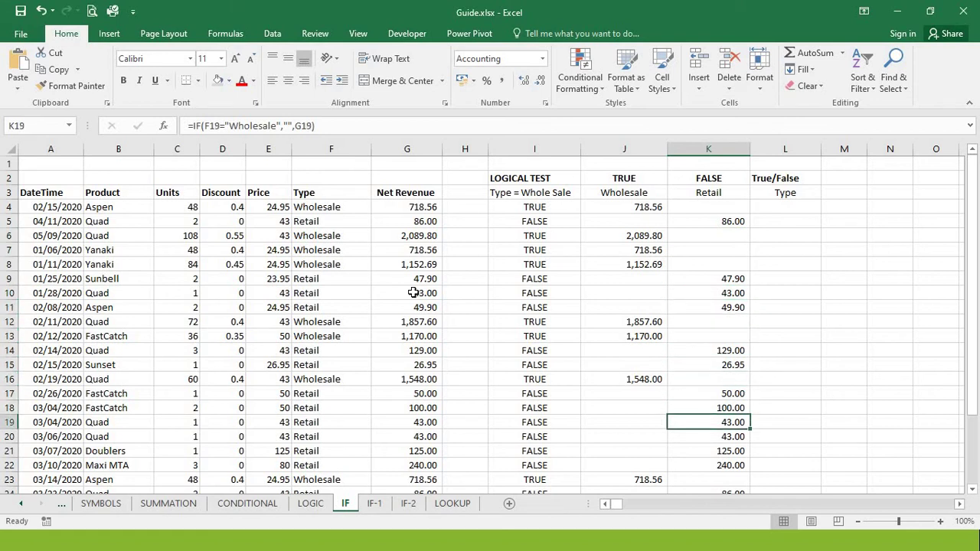
pyautogui.press('Down')
pyautogui.press('Down')
pyautogui.press('Down')
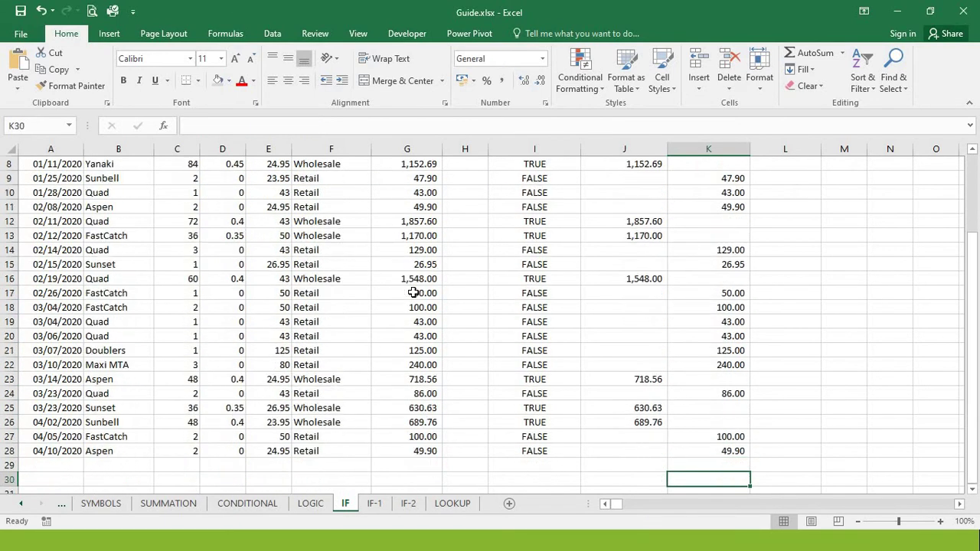
pyautogui.press('Up')
pyautogui.press('Up')
pyautogui.press('Up')
pyautogui.press('Up')
pyautogui.press('Up')
pyautogui.press('Up')
pyautogui.press('Up')
pyautogui.press('Up')
pyautogui.press('Up')
pyautogui.press('Up')
pyautogui.press('Left')
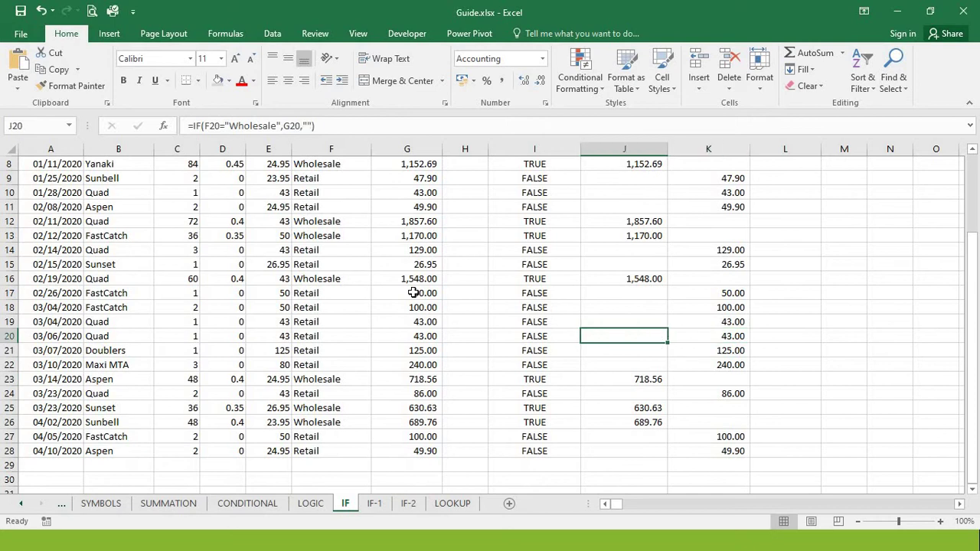
pyautogui.press('Up')
pyautogui.press('Up')
pyautogui.press('Up')
pyautogui.press('Up')
pyautogui.press('Up')
pyautogui.press('Up')
pyautogui.press('Up')
pyautogui.press('Up')
pyautogui.press('Up')
pyautogui.press('Up')
pyautogui.press('Up')
pyautogui.press('Up')
pyautogui.press('Up')
pyautogui.press('Up')
pyautogui.press('Up')
pyautogui.press('Up')
pyautogui.press('Up')
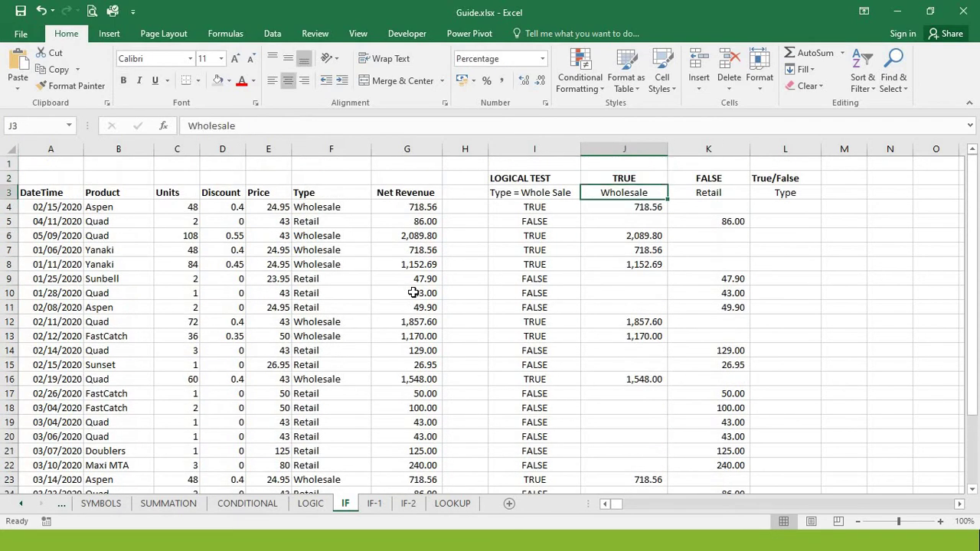
# On the IF-1 sheet, enter the logical test =G4>100 in cell I4.
pyautogui.click(377, 504)
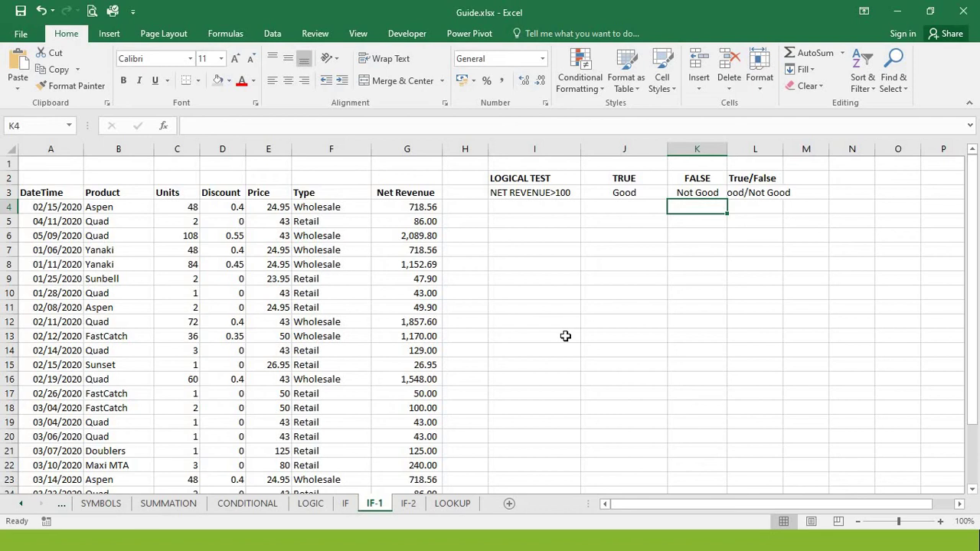
pyautogui.click(530, 208)
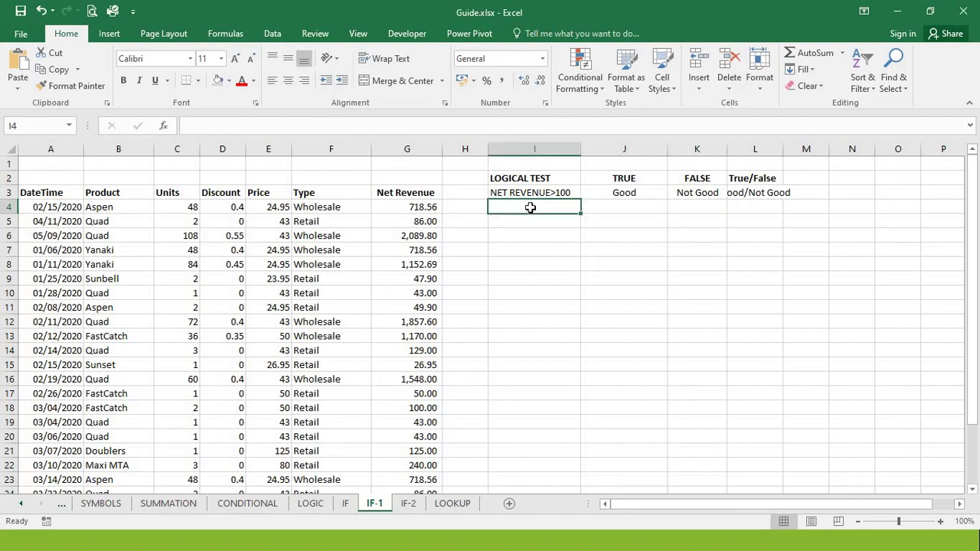
pyautogui.write('=')
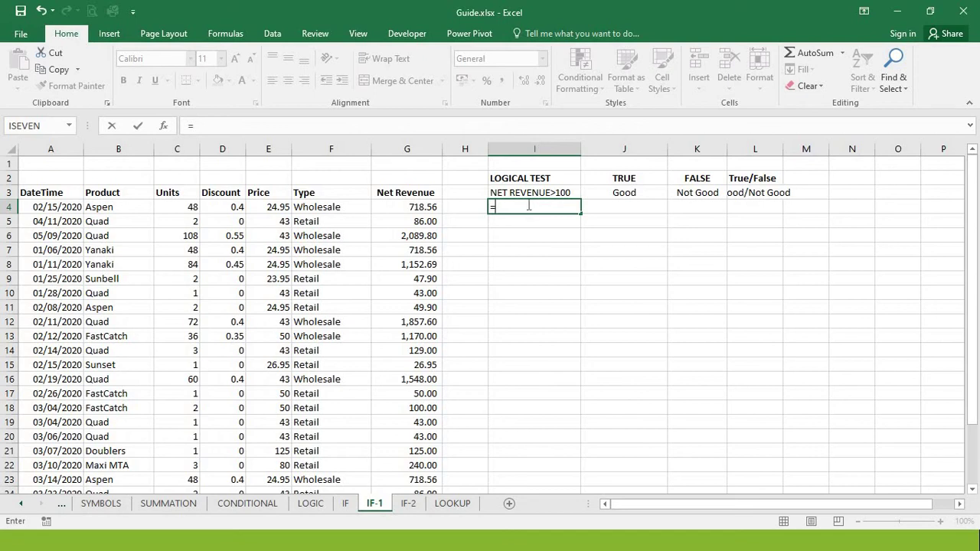
pyautogui.click(408, 205)
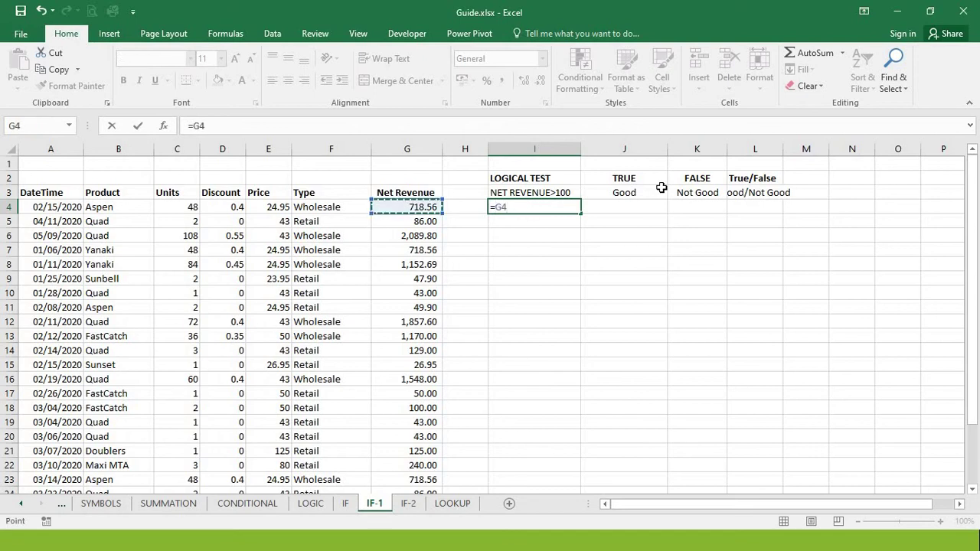
pyautogui.write('>100')
pyautogui.press('Return')
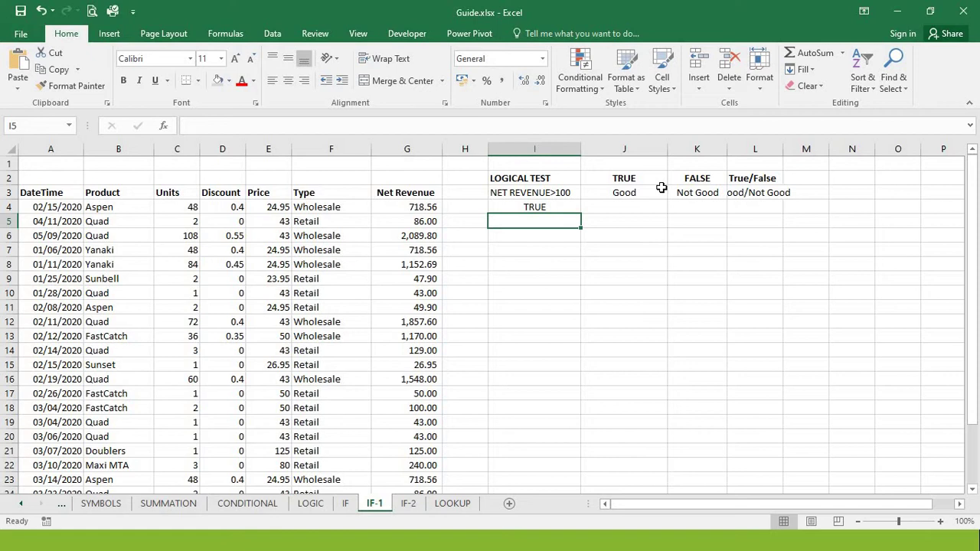
# Fill the =G4>100 test from I4 down to I28 and return to the top.
pyautogui.press('Up')
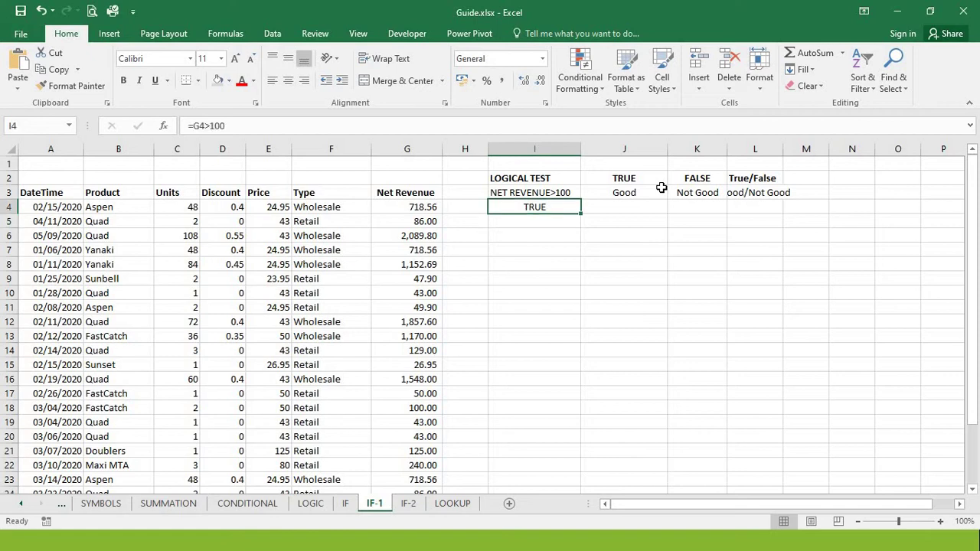
pyautogui.moveTo(582, 215); pyautogui.dragTo(531, 469)
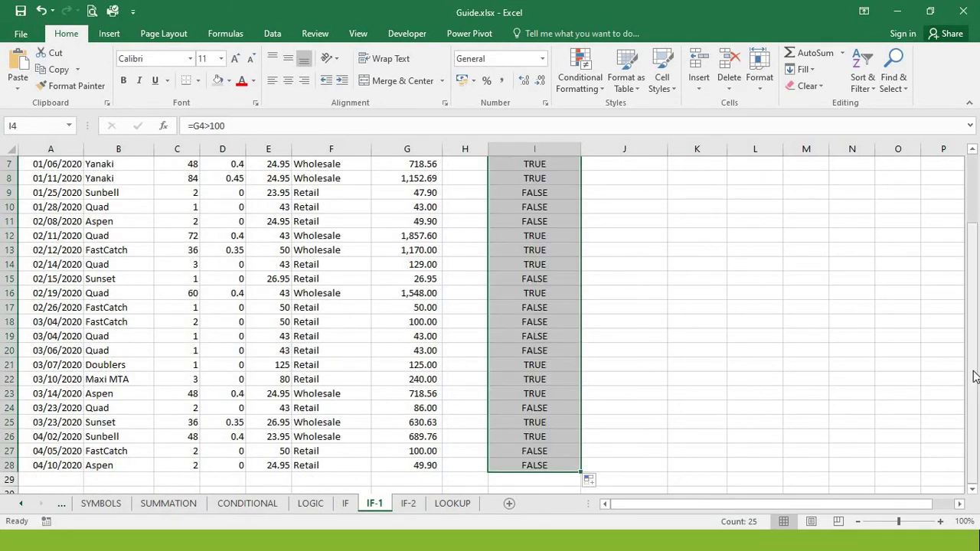
pyautogui.moveTo(973, 377); pyautogui.dragTo(971, 291)
pyautogui.click(599, 305)
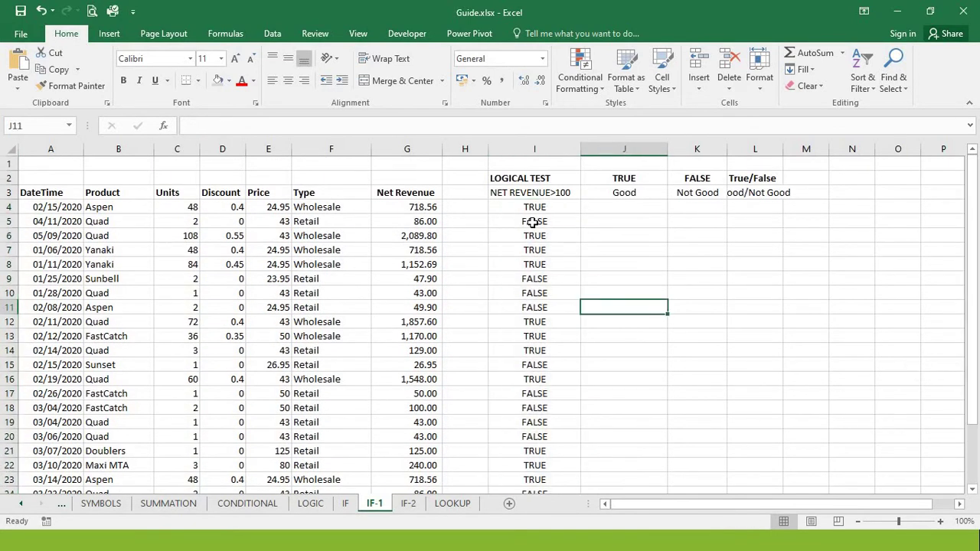
pyautogui.click(534, 222)
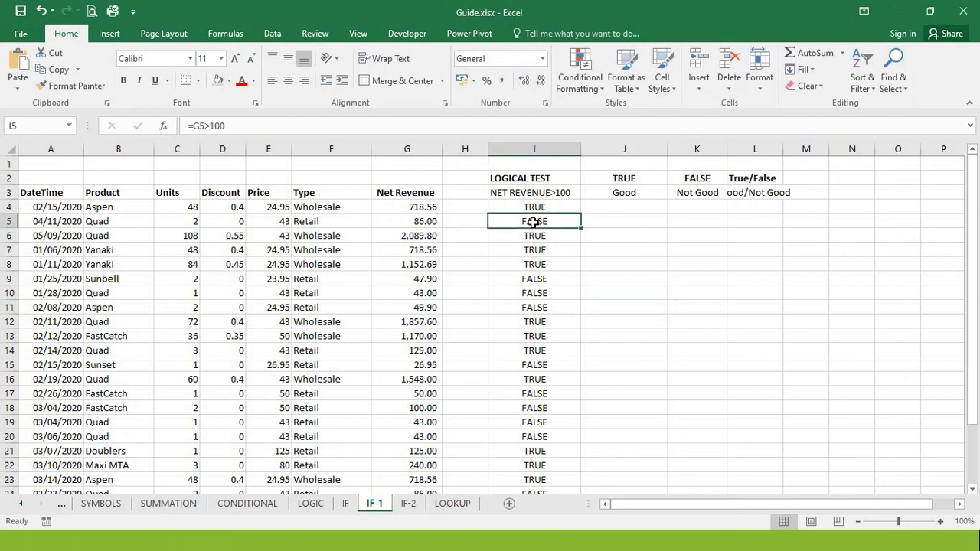
pyautogui.press('Down')
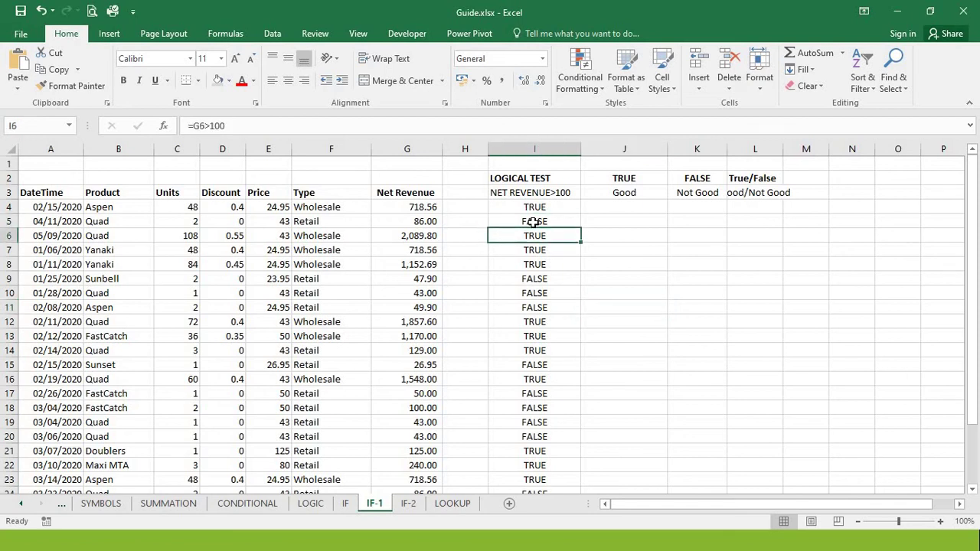
pyautogui.press('Down')
pyautogui.press('Down')
pyautogui.press('Down')
pyautogui.press('Down')
pyautogui.press('Down')
pyautogui.press('Down')
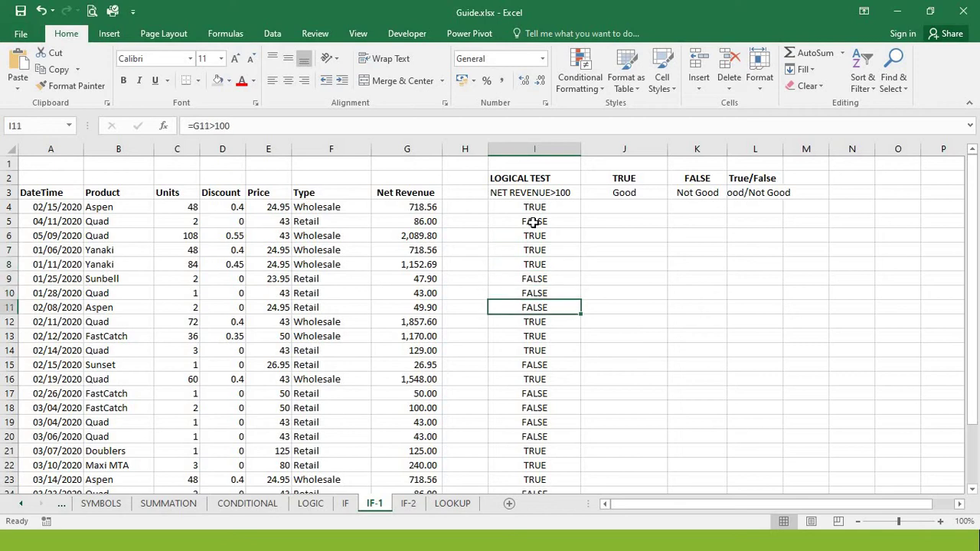
pyautogui.press('Left')
pyautogui.press('Left')
pyautogui.press('Down')
pyautogui.press('Down')
pyautogui.press('Down')
pyautogui.press('Down')
pyautogui.press('Down')
pyautogui.press('Down')
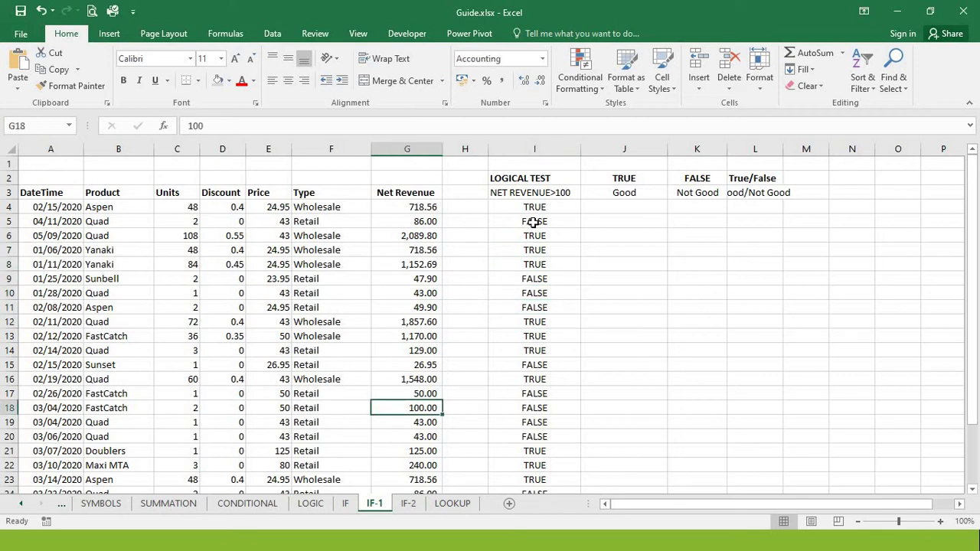
pyautogui.press('Right')
pyautogui.press('Right')
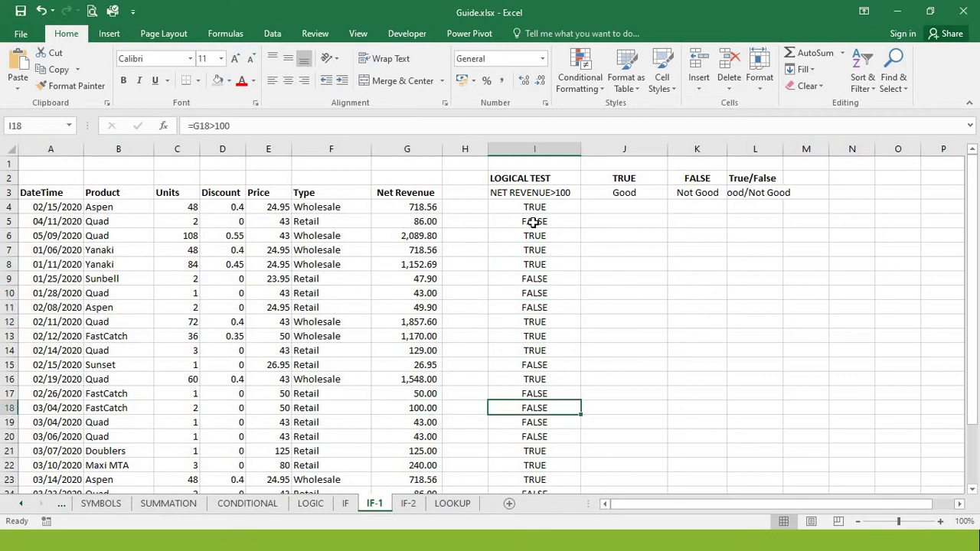
pyautogui.press('Down')
pyautogui.press('Down')
pyautogui.press('Down')
pyautogui.press('Down')
pyautogui.press('Up')
pyautogui.press('Up')
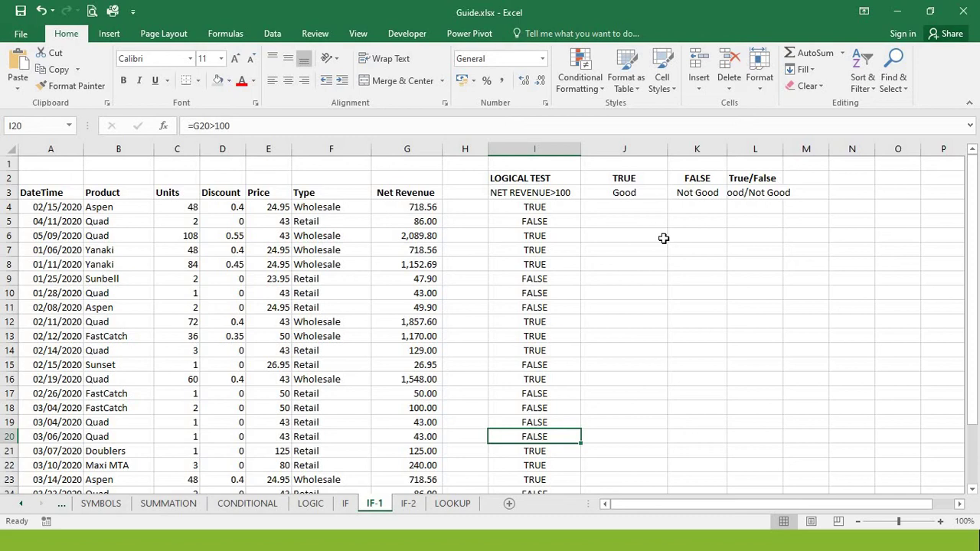
pyautogui.press('Up')
pyautogui.press('Up')
pyautogui.press('Up')
pyautogui.press('Up')
pyautogui.press('Up')
pyautogui.press('Up')
pyautogui.press('Up')
pyautogui.press('Up')
pyautogui.press('Up')
pyautogui.press('Up')
pyautogui.press('Up')
pyautogui.press('Up')
pyautogui.press('Up')
pyautogui.press('Up')
pyautogui.press('Up')
pyautogui.press('Up')
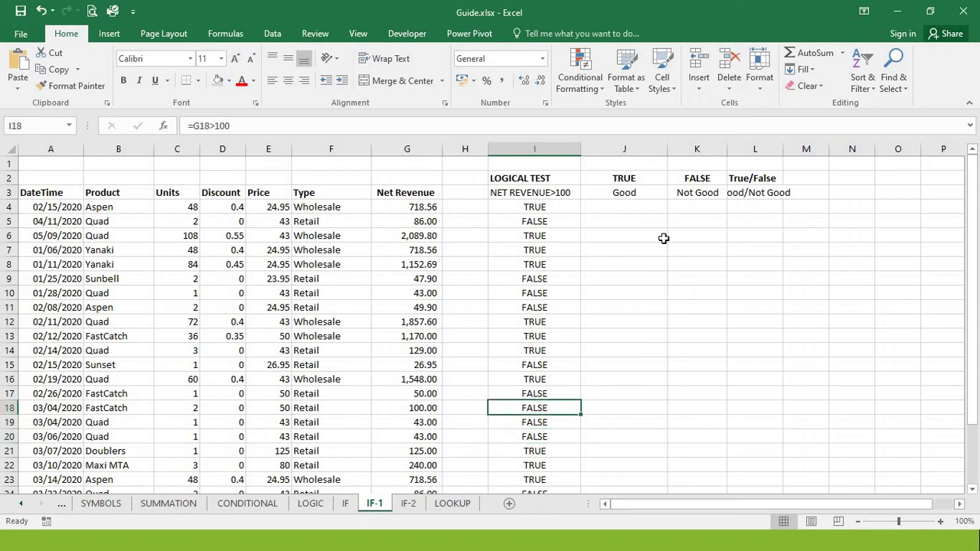
# Enter =IF(G4>100,"Good","") in J4 so it shows Good for 718.56.
pyautogui.press('Right')
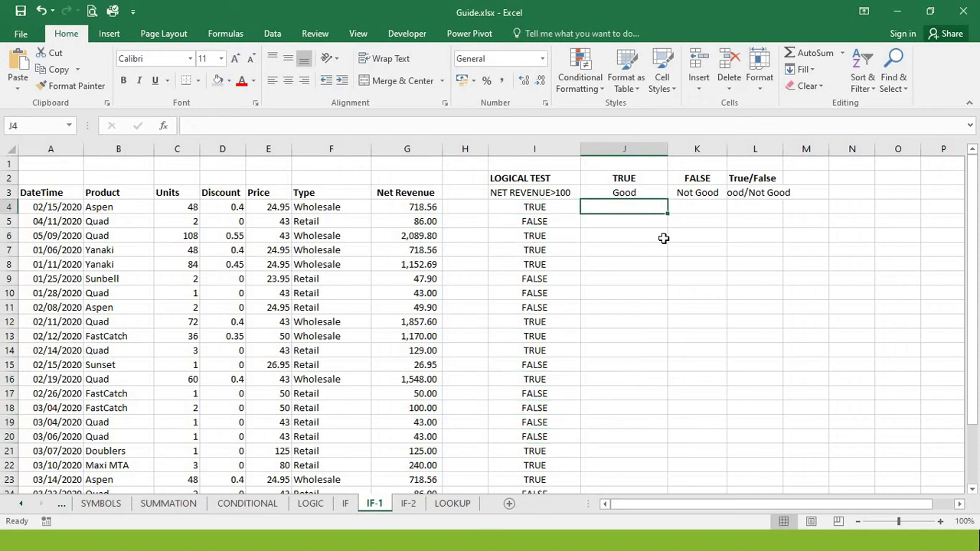
pyautogui.write('=i')
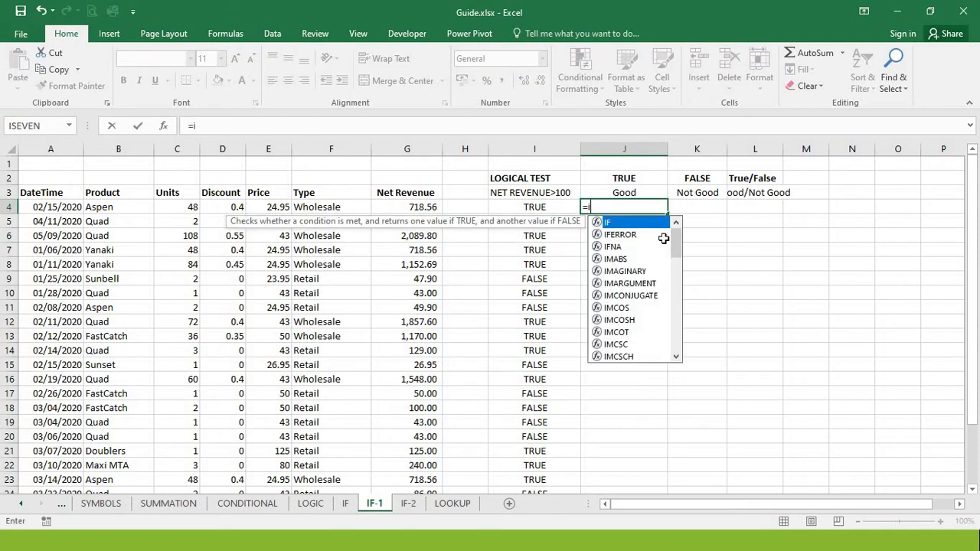
pyautogui.write('f(')
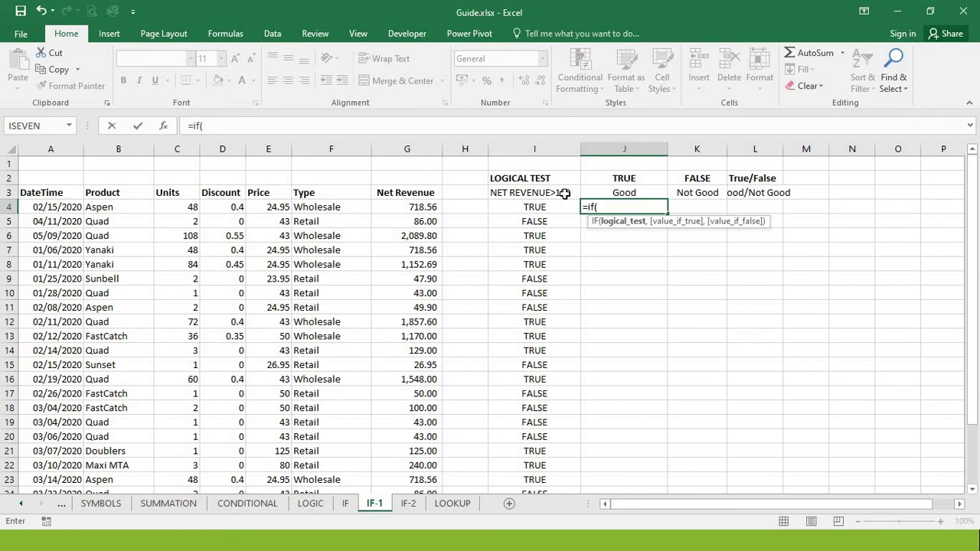
pyautogui.click(420, 209)
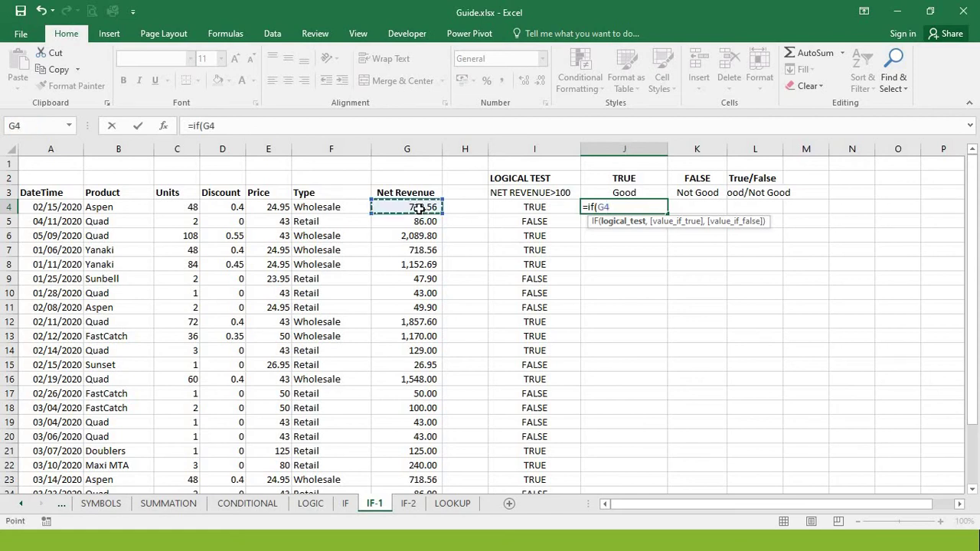
pyautogui.write('>100')
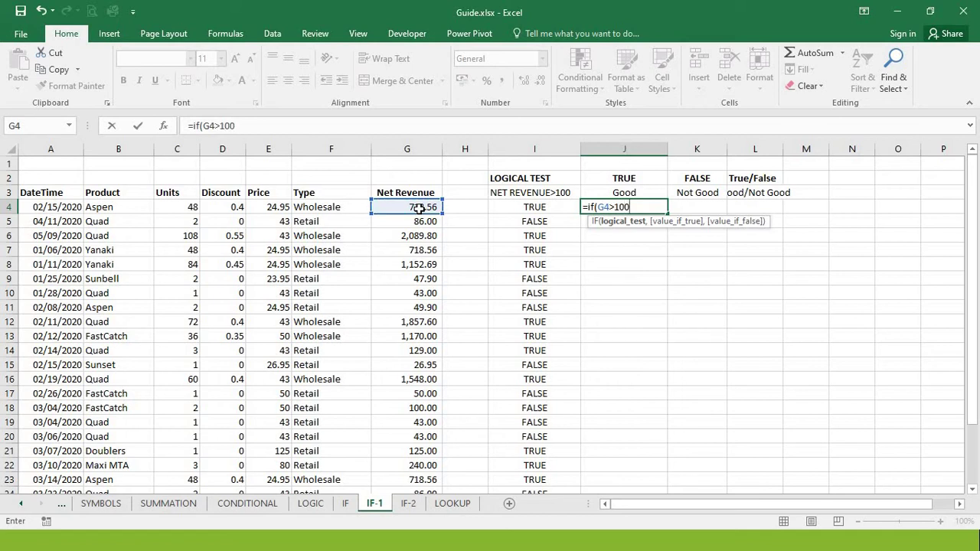
pyautogui.write(',')
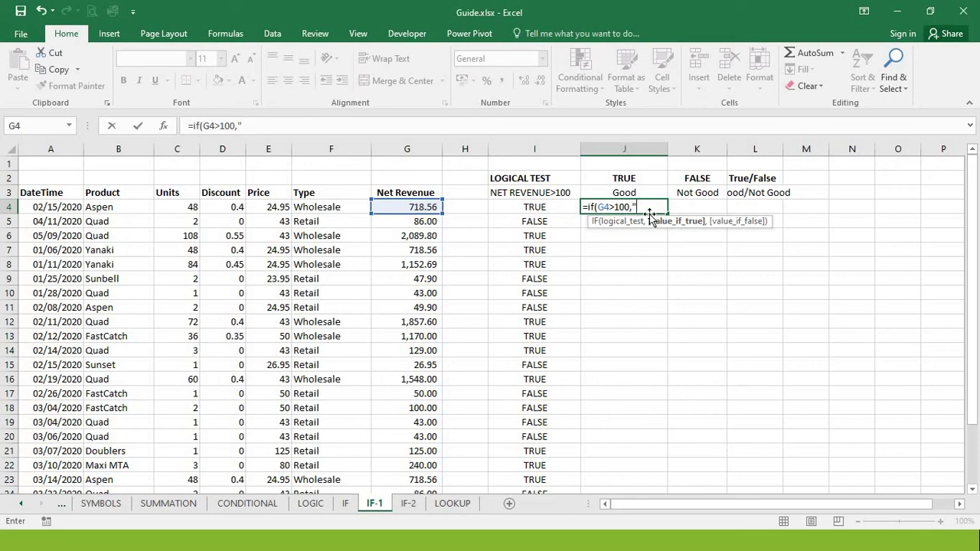
pyautogui.write('Good')
pyautogui.write('",')
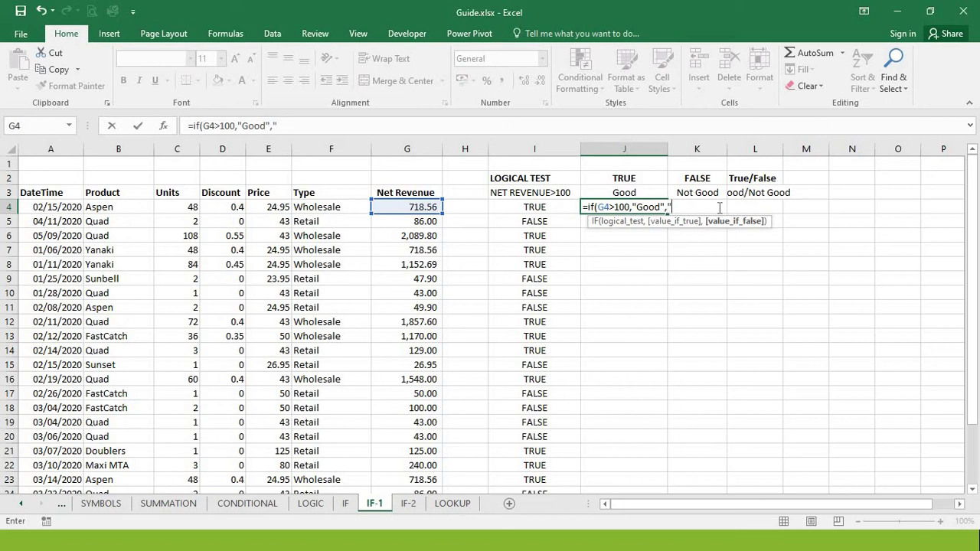
pyautogui.write('""')
pyautogui.press('Return')
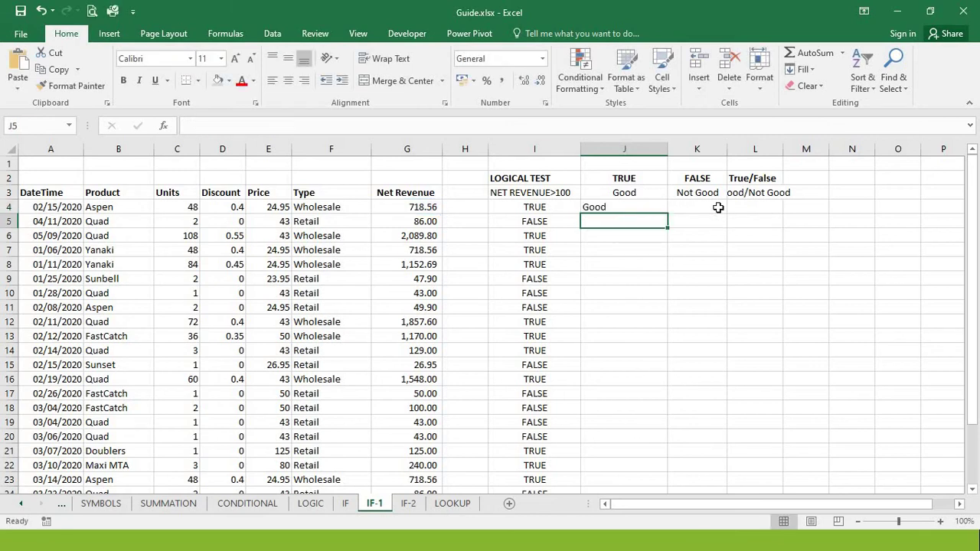
pyautogui.press('Up')
# Enter =IF(G4>100,"","Not Good") in K4, which stays blank for 718.56.
pyautogui.click(718, 207)
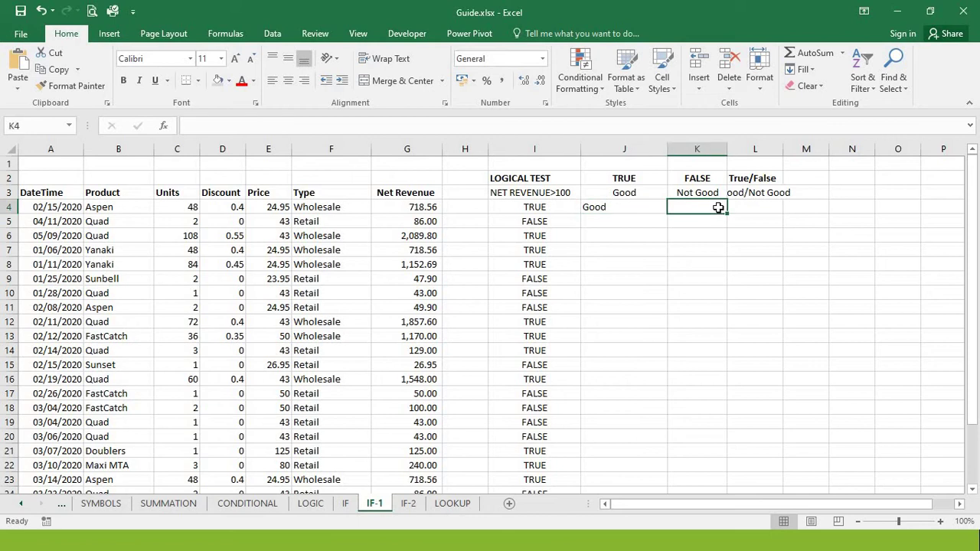
pyautogui.write('=')
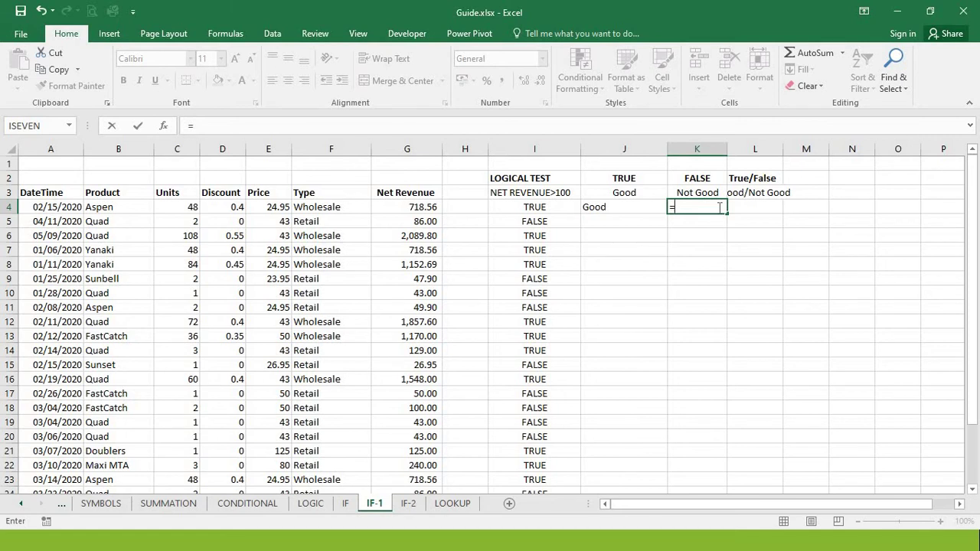
pyautogui.write('if(')
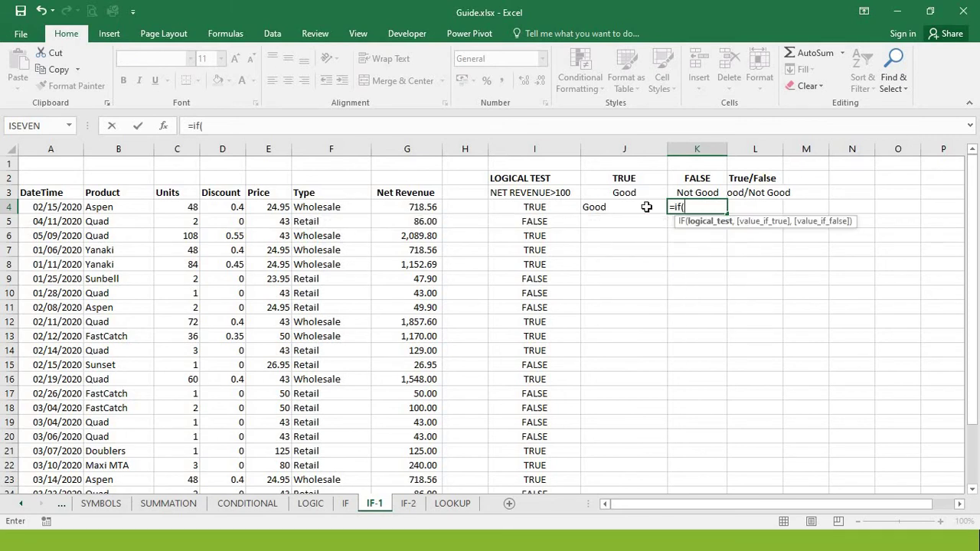
pyautogui.click(401, 207)
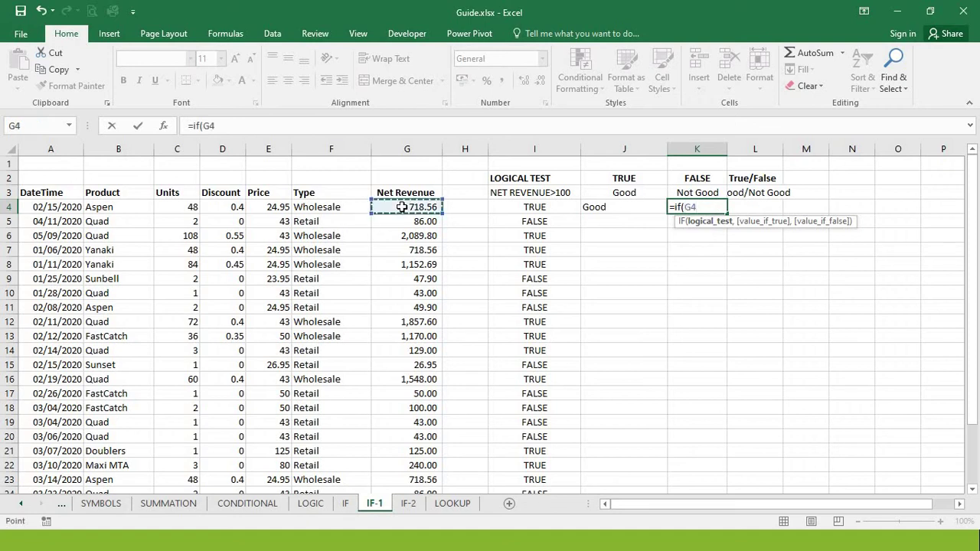
pyautogui.write('>100')
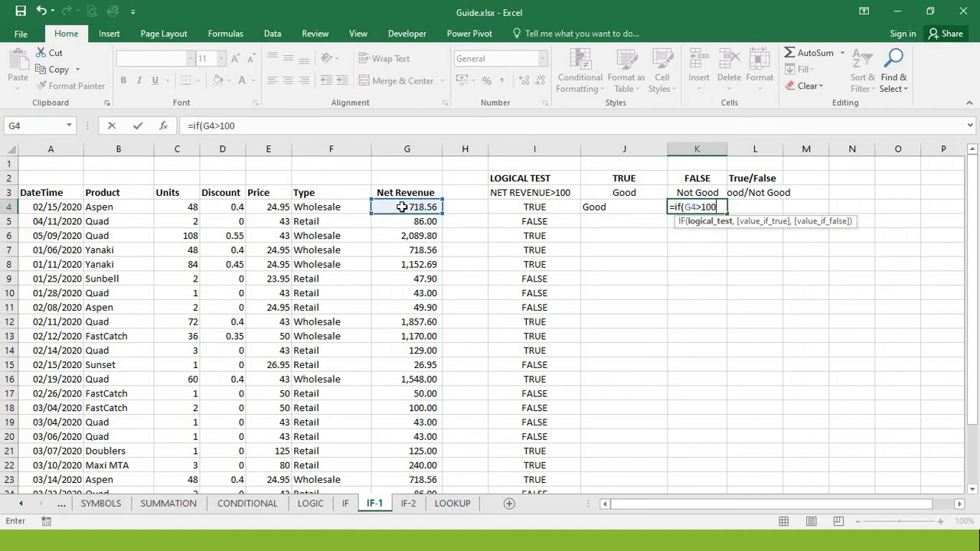
pyautogui.write(',')
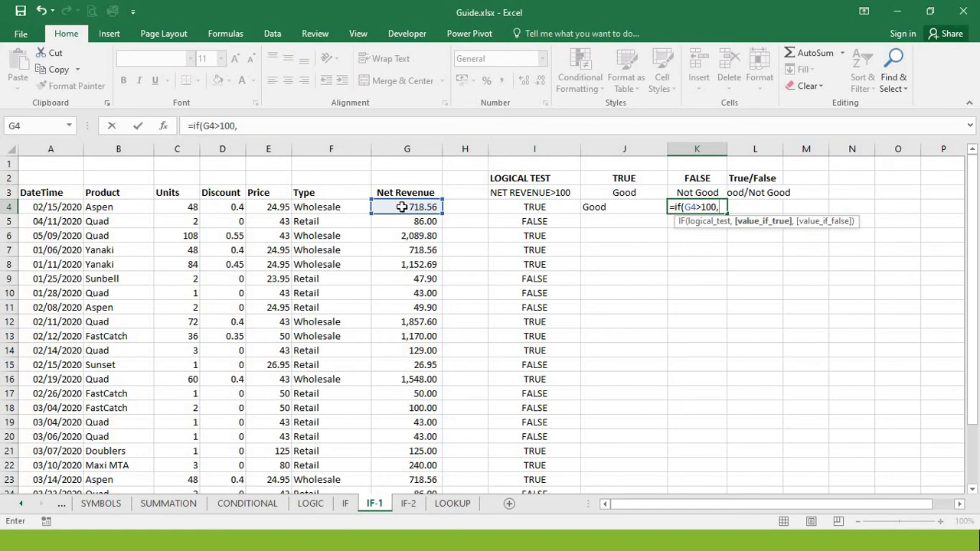
pyautogui.write('"","')
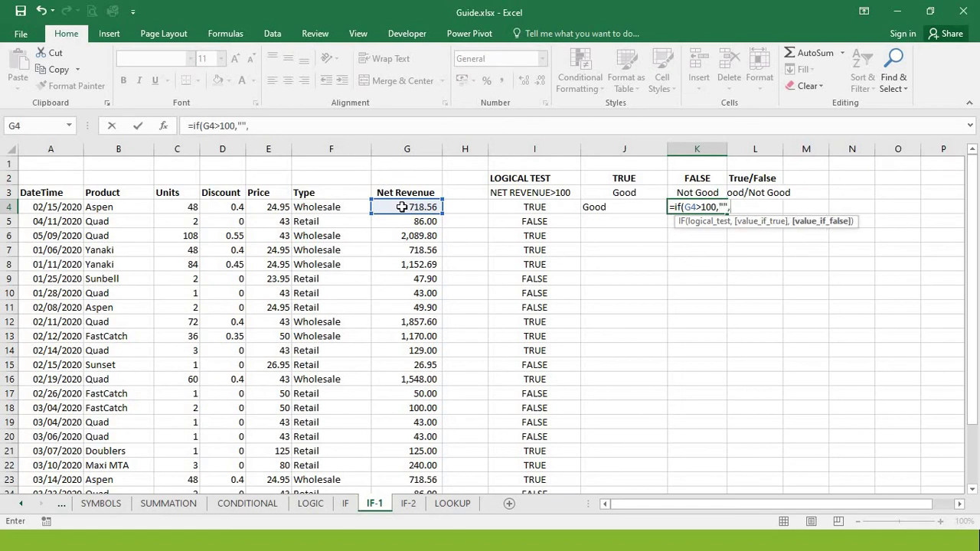
pyautogui.write('Not Good"')
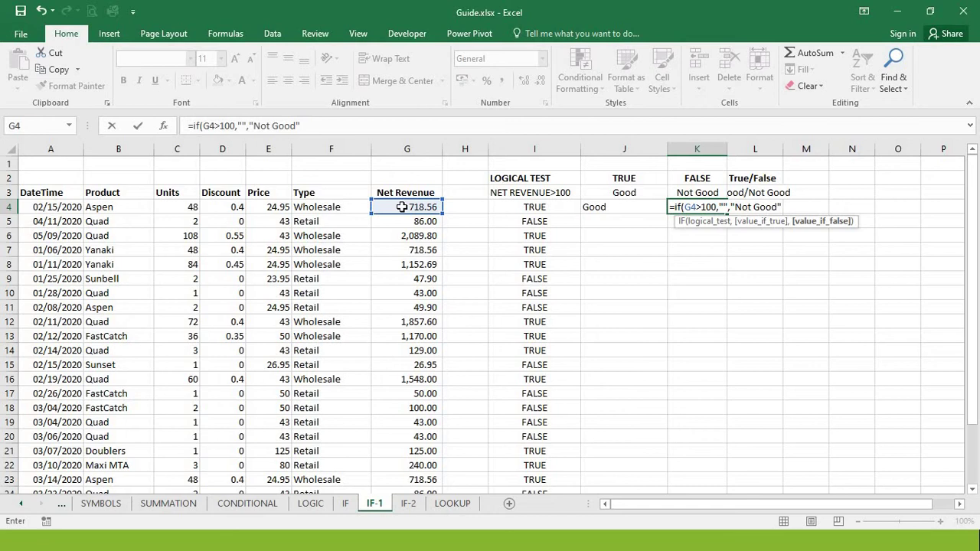
pyautogui.press('Return')
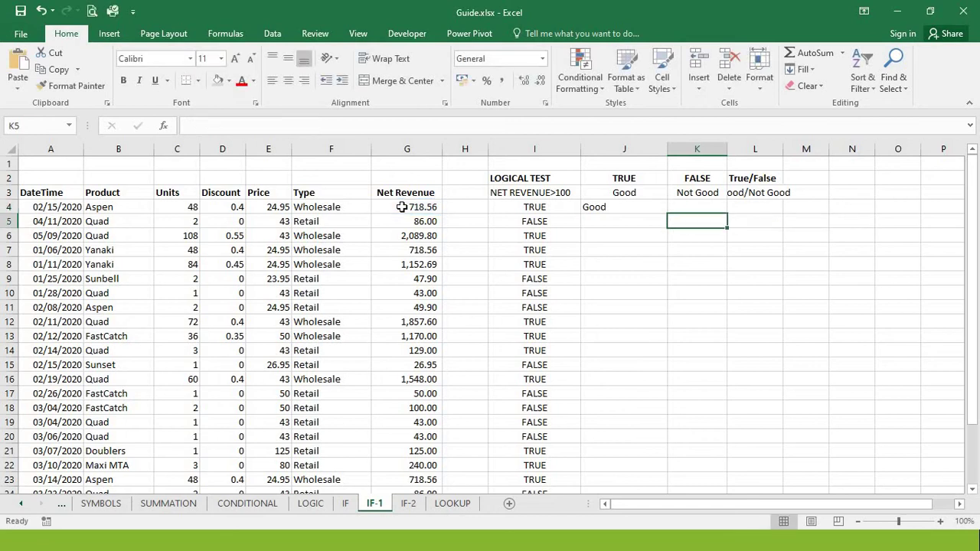
# Review the I4, J4 and K4 formulas, then select J4:K4 together.
pyautogui.press('Up')
pyautogui.press('Left')
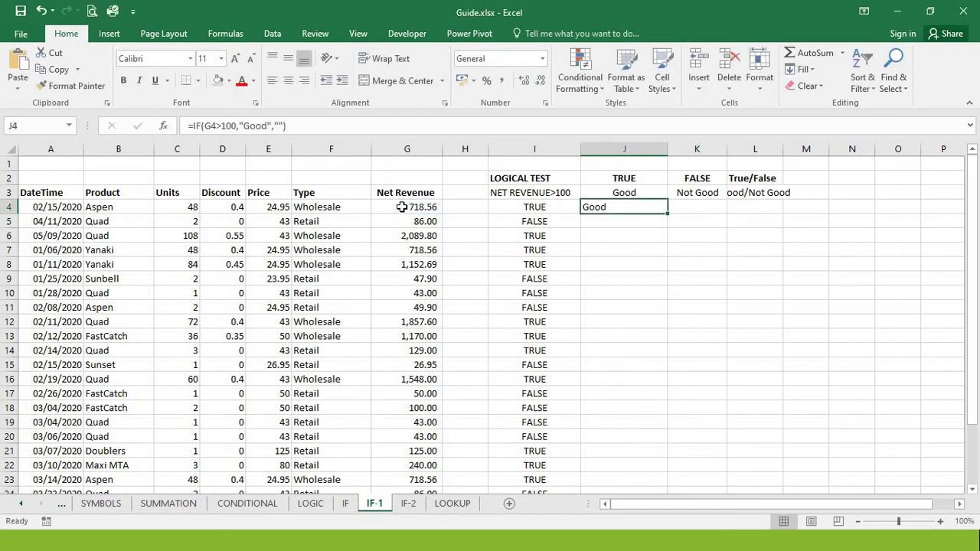
pyautogui.press('Left')
pyautogui.press('Right')
pyautogui.press('Right')
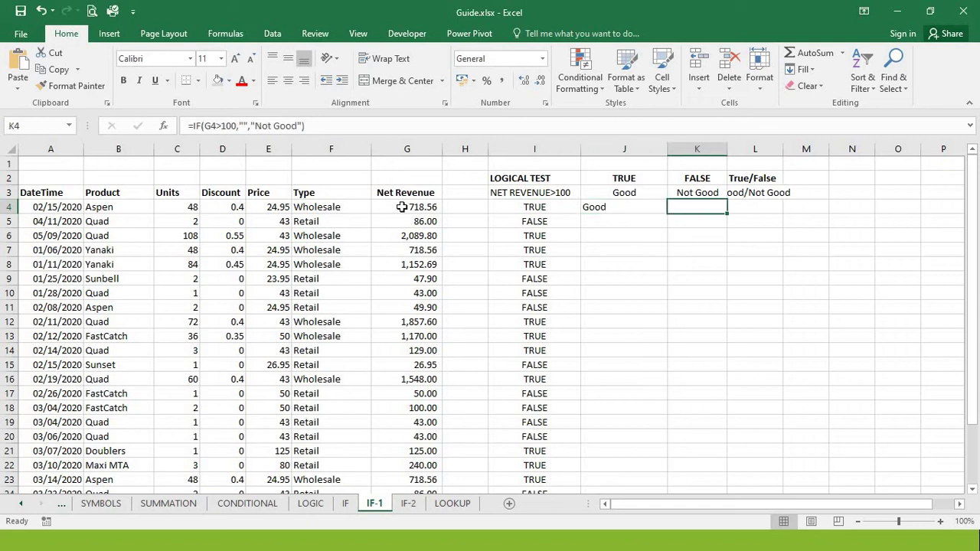
pyautogui.click(633, 207)
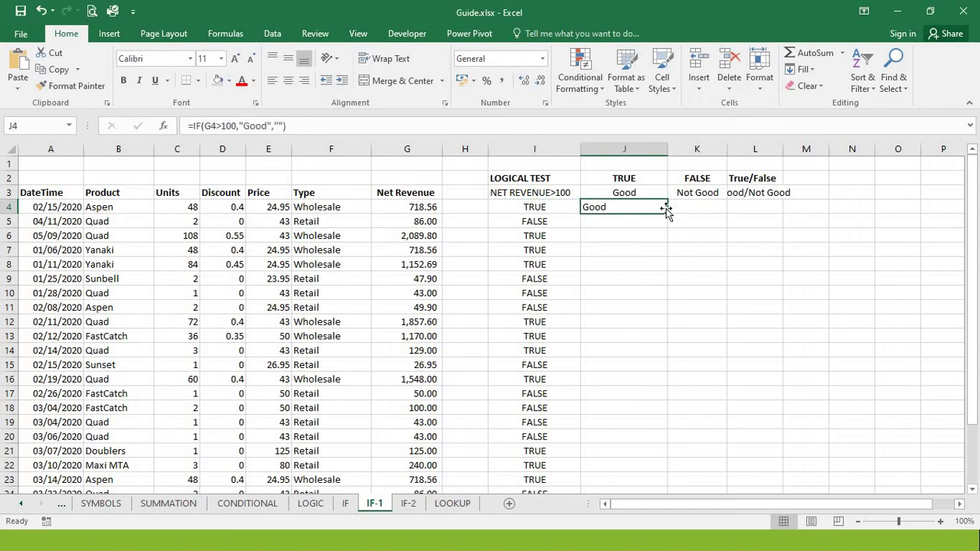
pyautogui.click(680, 206)
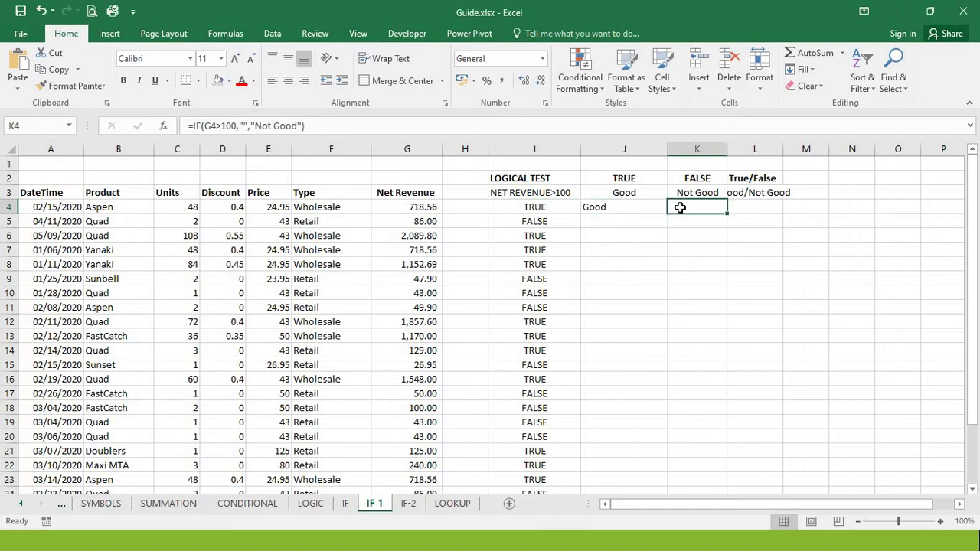
pyautogui.click(614, 209)
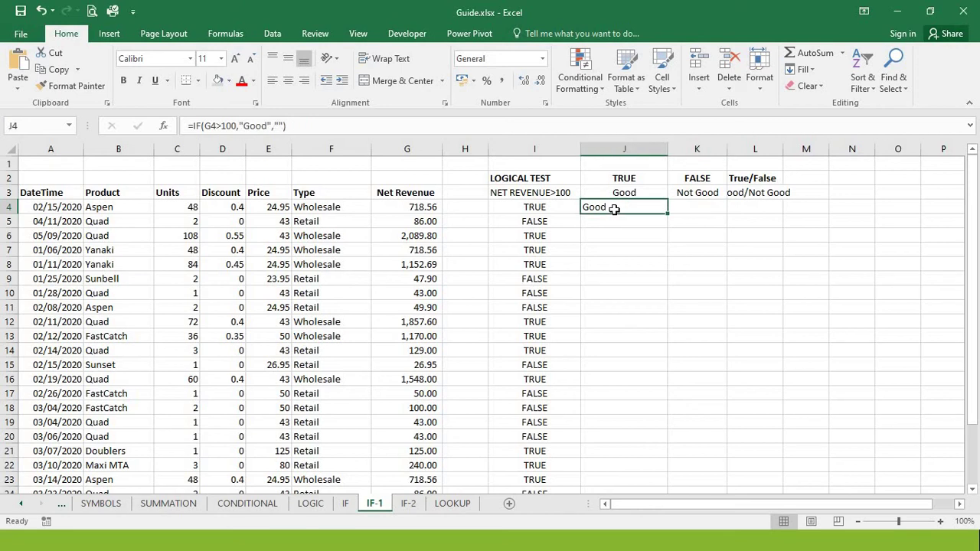
pyautogui.hotkey('shift', 'Right')
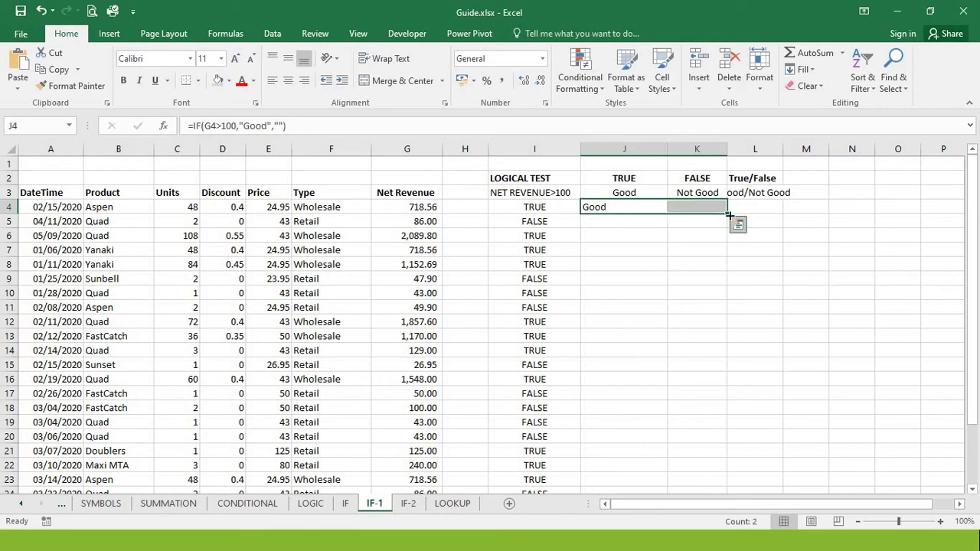
# Fill the J4:K4 Good/Not Good formulas down to row 28 and check J6.
pyautogui.moveTo(728, 216); pyautogui.dragTo(735, 418)
pyautogui.moveTo(970, 403); pyautogui.dragTo(975, 218)
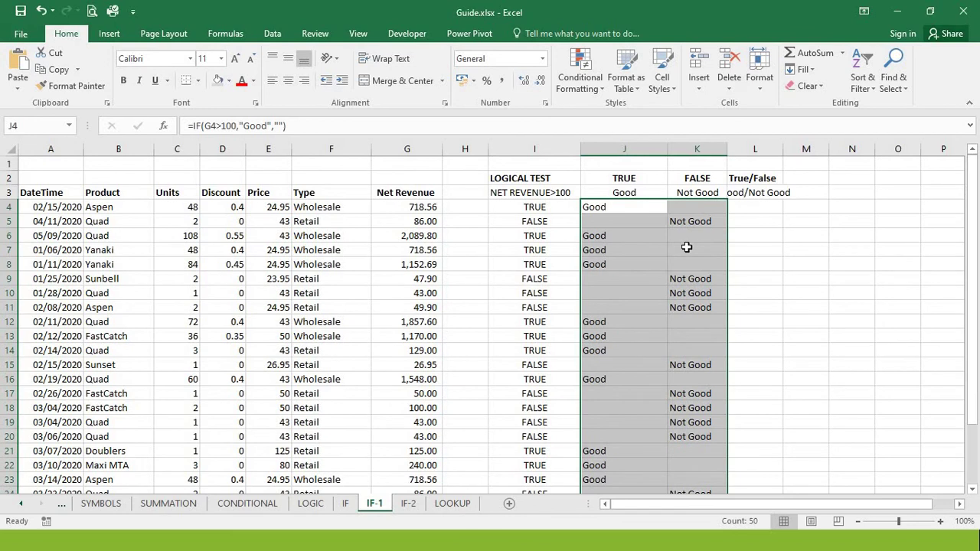
pyautogui.click(607, 268)
# Compare the copied J6 result against the Net Revenue values in column G.
pyautogui.click(602, 236)
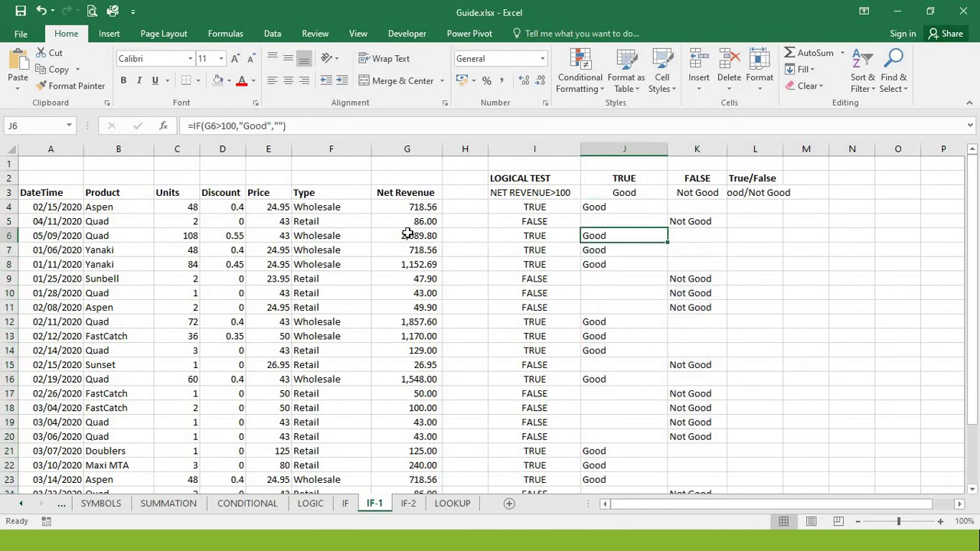
pyautogui.click(408, 233)
pyautogui.press('Down')
pyautogui.press('Down')
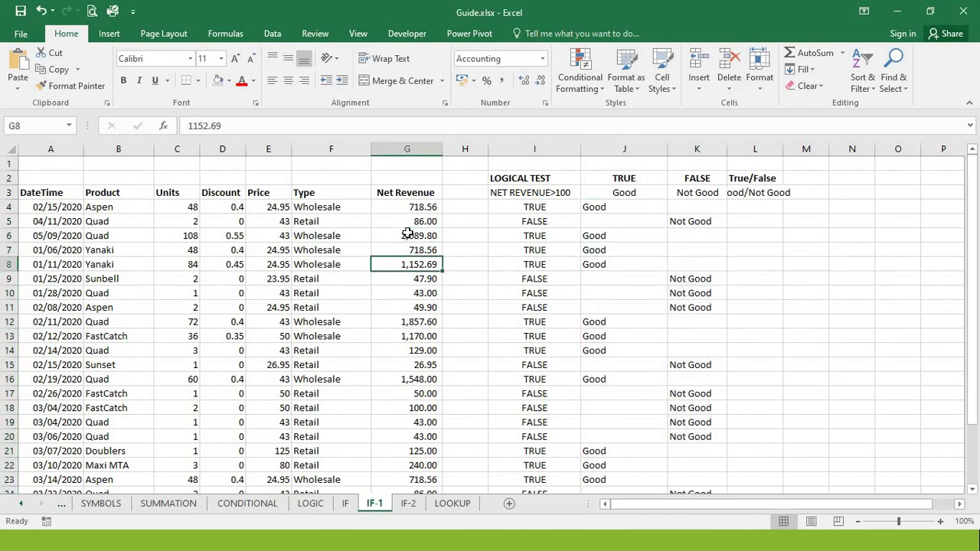
pyautogui.press('Down')
pyautogui.press('Down')
pyautogui.press('Down')
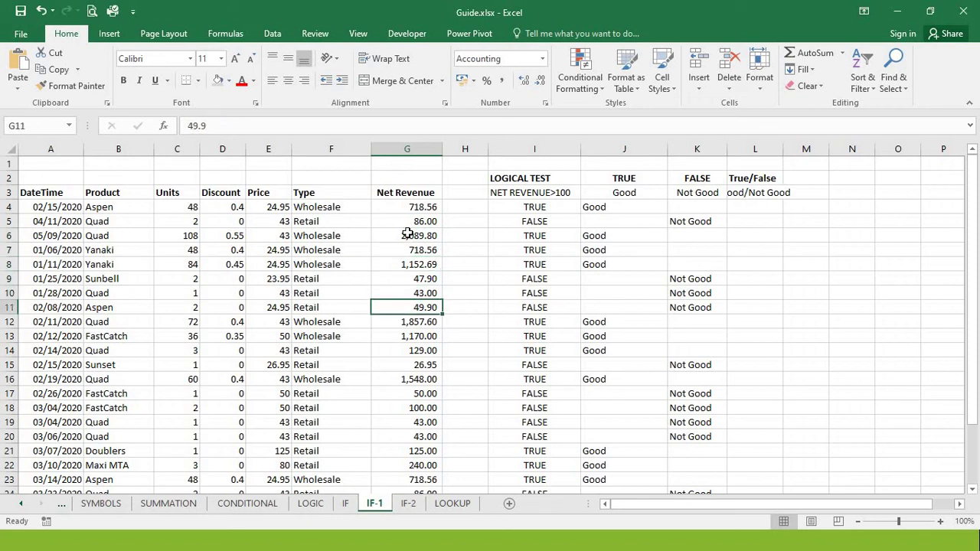
pyautogui.press('Up')
pyautogui.press('Down')
pyautogui.press('Down')
pyautogui.press('Down')
pyautogui.press('Down')
pyautogui.press('Up')
pyautogui.press('Up')
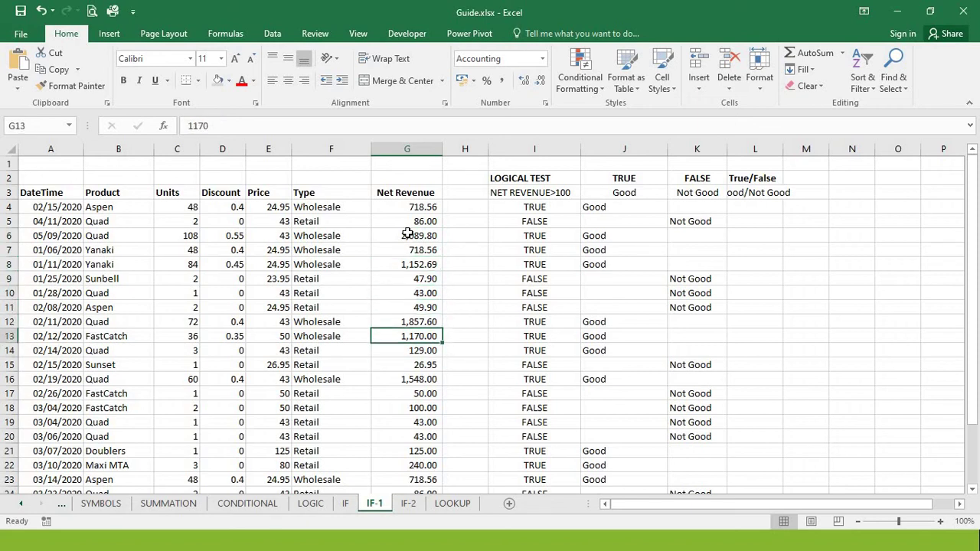
pyautogui.press('Down')
pyautogui.press('Down')
pyautogui.press('Down')
pyautogui.press('Up')
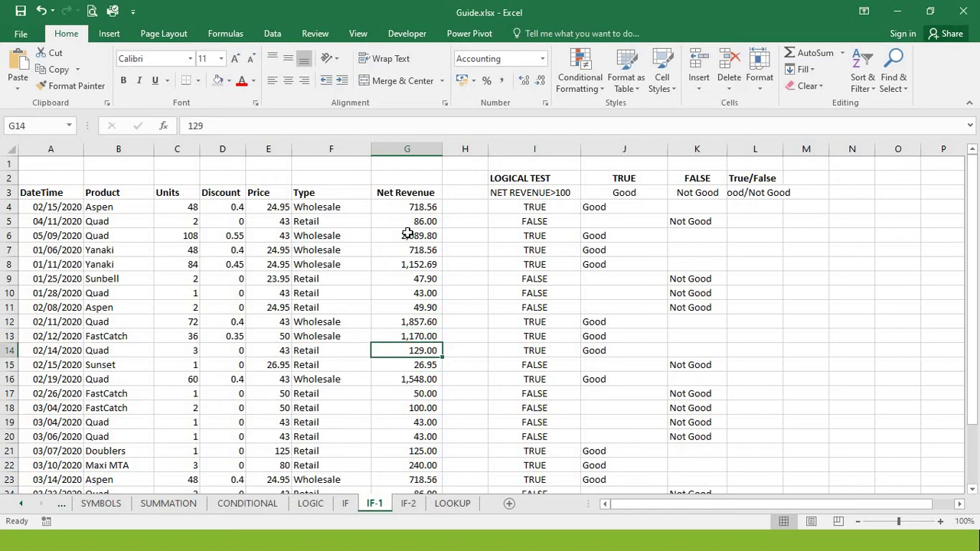
pyautogui.press('Down')
pyautogui.press('Down')
pyautogui.press('Down')
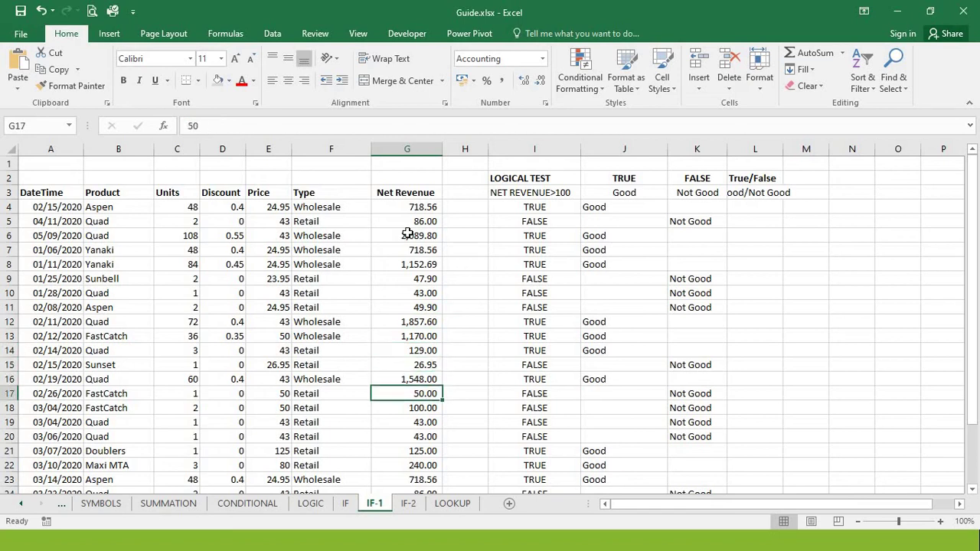
pyautogui.press('Down')
pyautogui.press('Up')
pyautogui.press('Down')
pyautogui.press('Down')
pyautogui.press('Up')
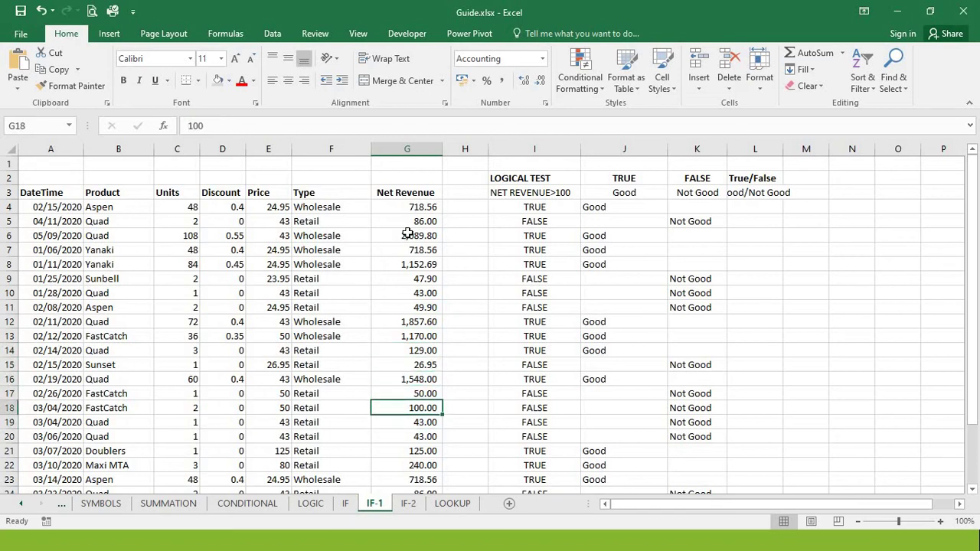
pyautogui.press('Down')
pyautogui.press('Down')
pyautogui.press('Down')
pyautogui.press('Up')
# Widen column L to fit its Good/Not Good heading and select L4.
pyautogui.press('Right')
pyautogui.press('Right')
pyautogui.press('Right')
pyautogui.press('Right')
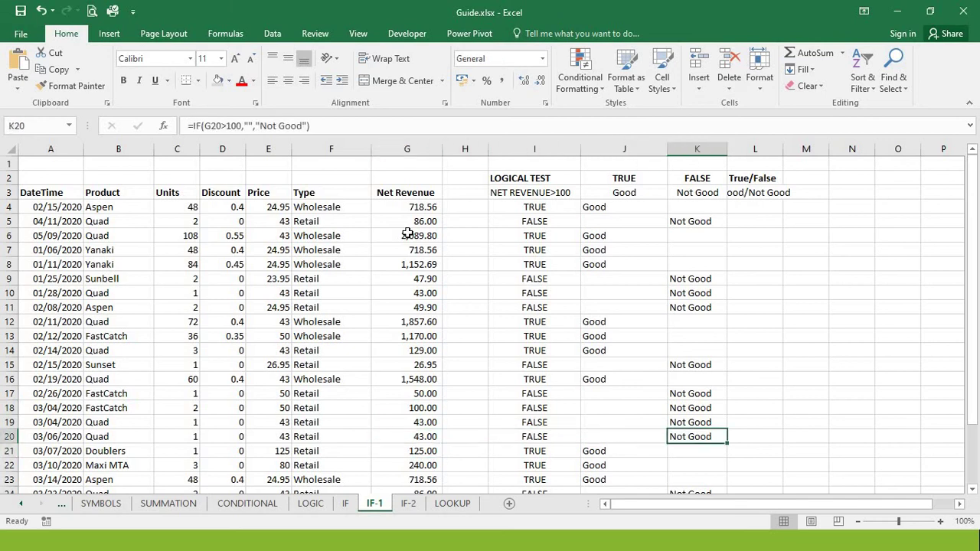
pyautogui.press('Right')
pyautogui.press('Left')
pyautogui.moveTo(783, 149); pyautogui.dragTo(801, 149)
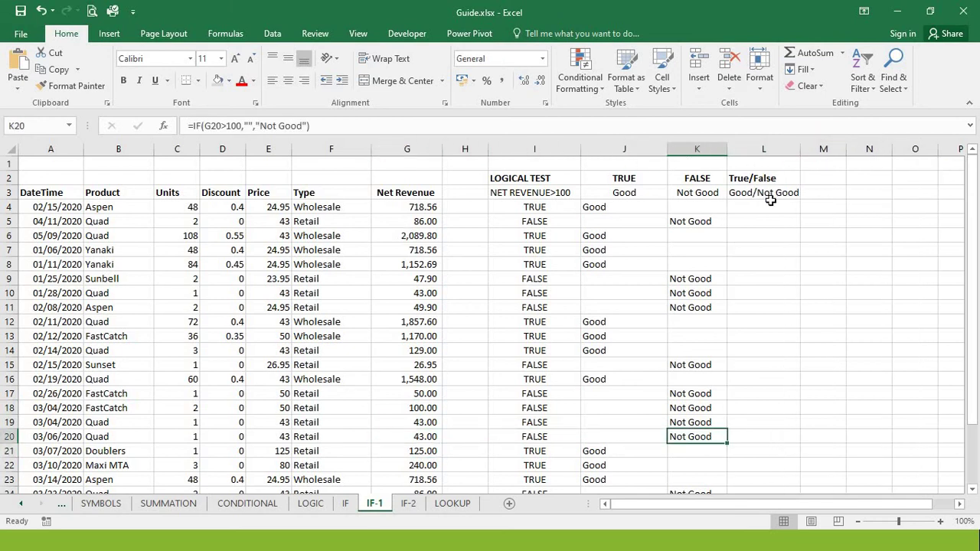
pyautogui.click(772, 207)
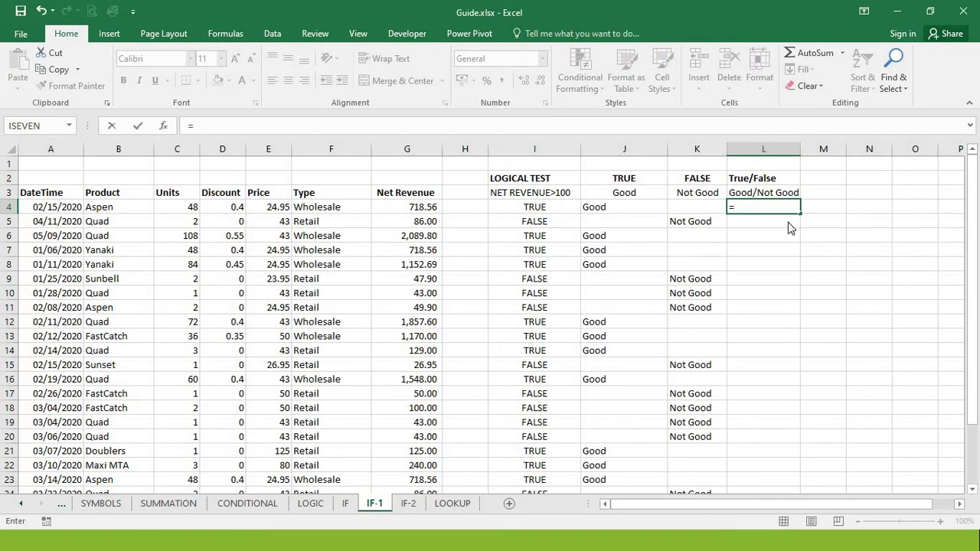
# Type =IF(G4>100,"Good","Not Good" into L4.
pyautogui.write('if(')
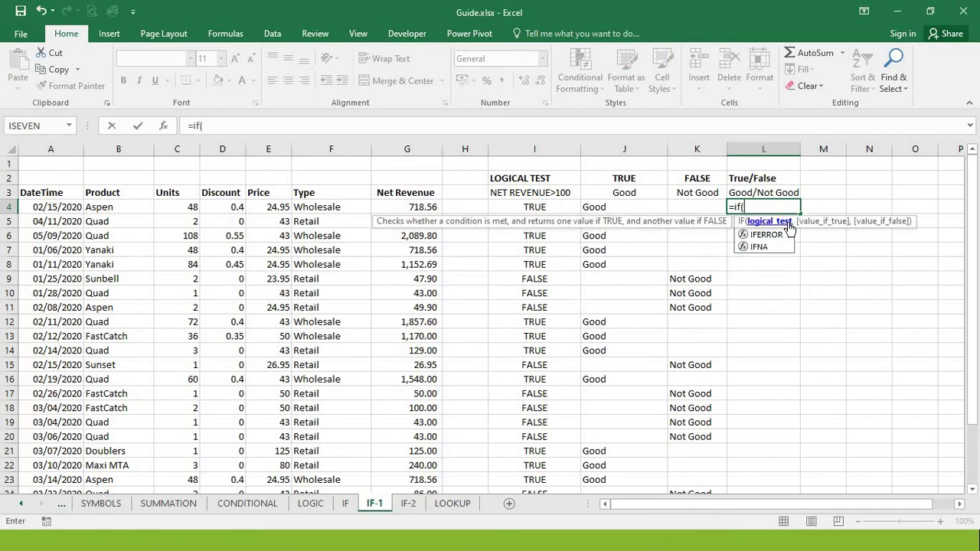
pyautogui.click(418, 205)
pyautogui.write('>10')
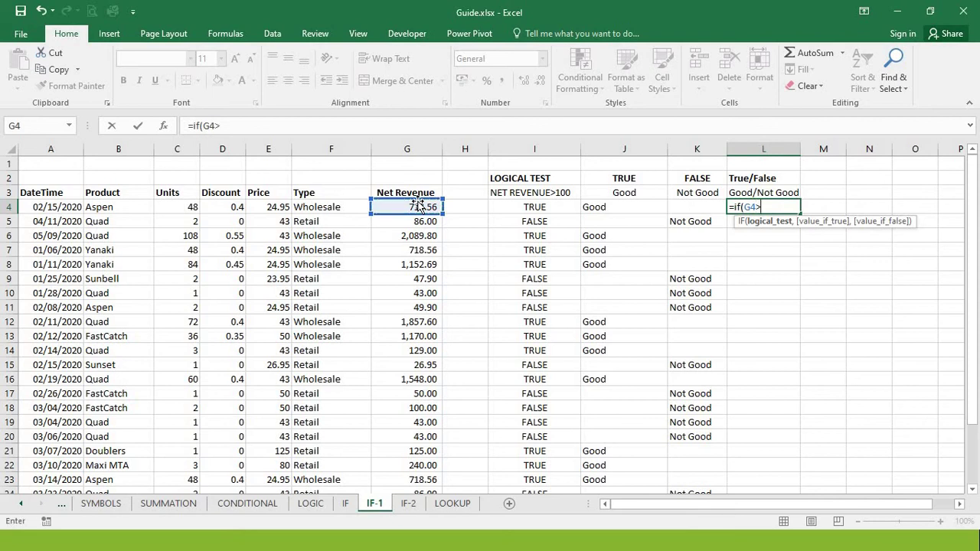
pyautogui.write('0,')
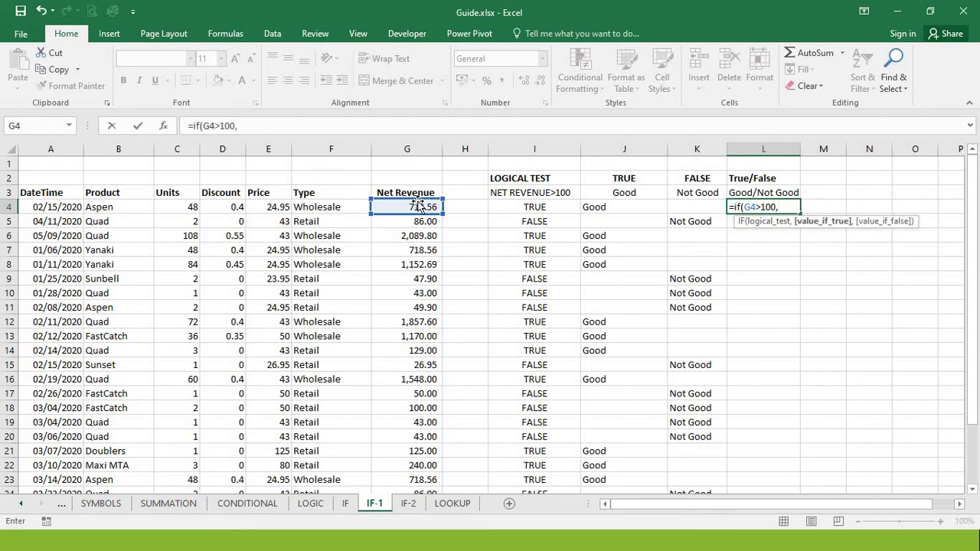
pyautogui.write('"Good","')
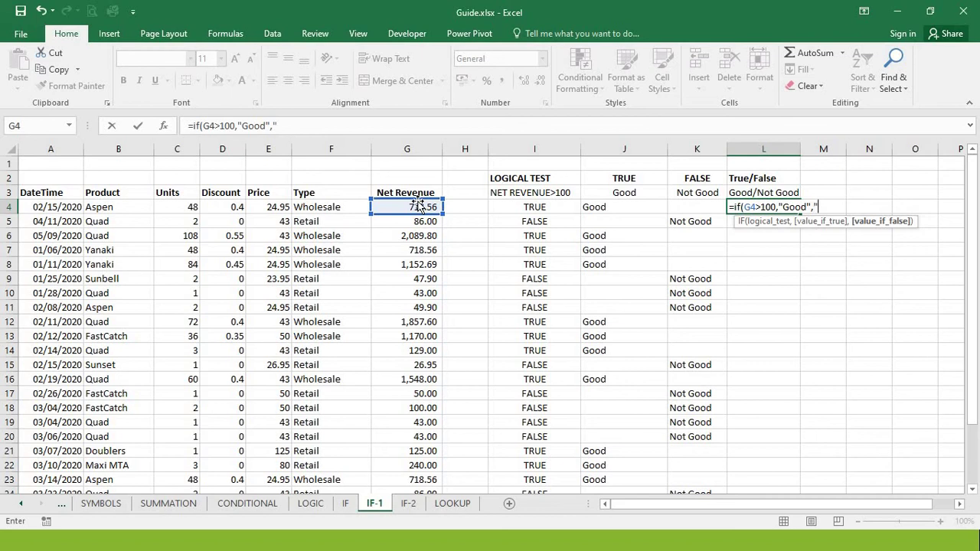
pyautogui.write('Not Good"')
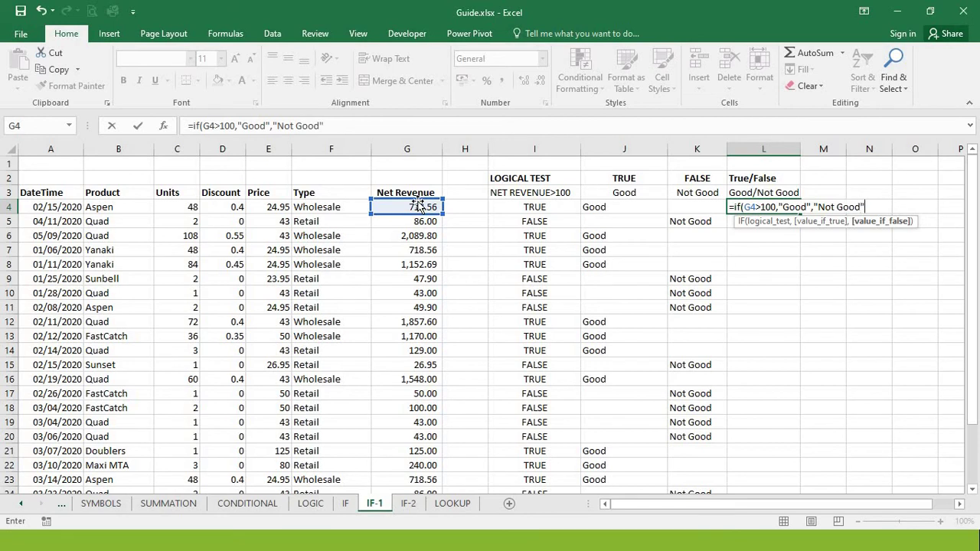
# Review the test, Good and Not Good arguments in the ScreenTip, then confirm L4.
pyautogui.click(821, 222)
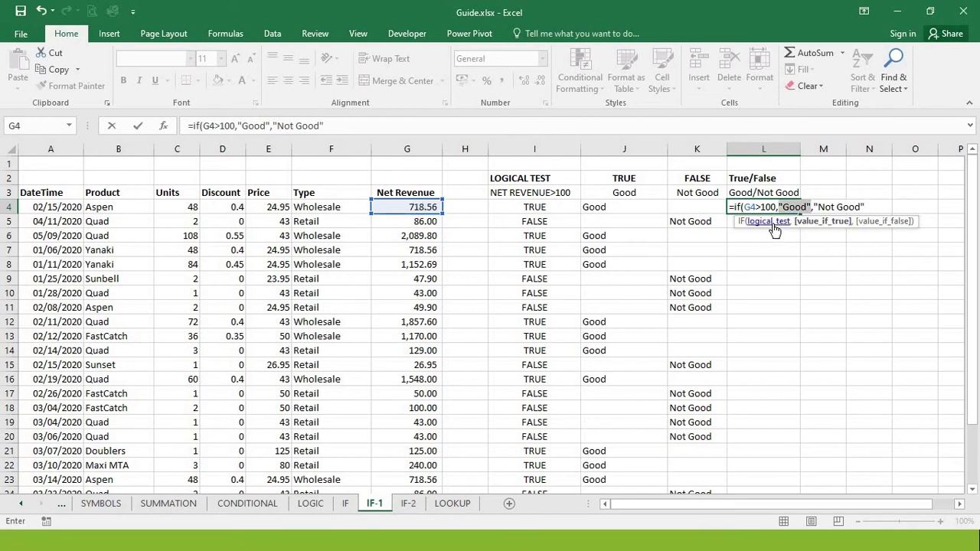
pyautogui.click(775, 224)
pyautogui.click(819, 222)
pyautogui.click(877, 223)
pyautogui.click(786, 224)
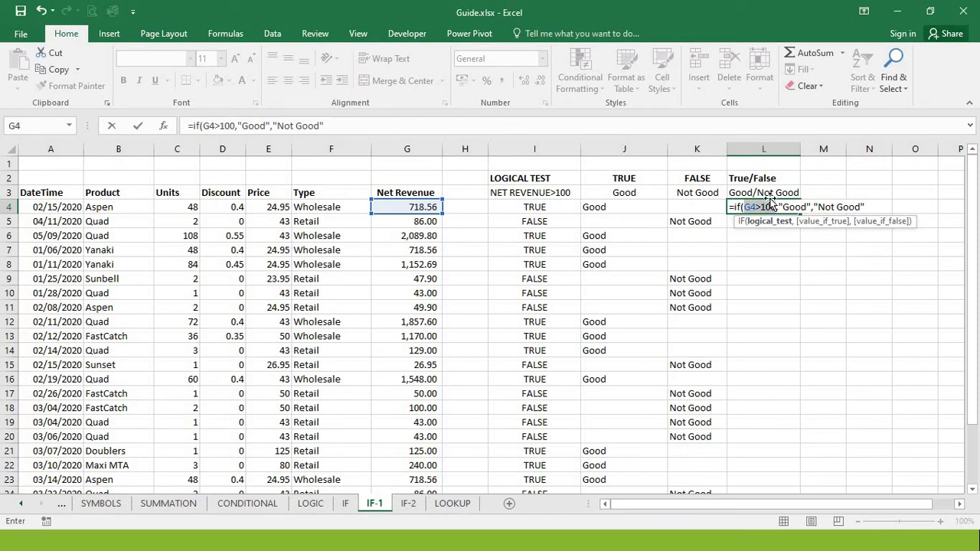
pyautogui.click(825, 222)
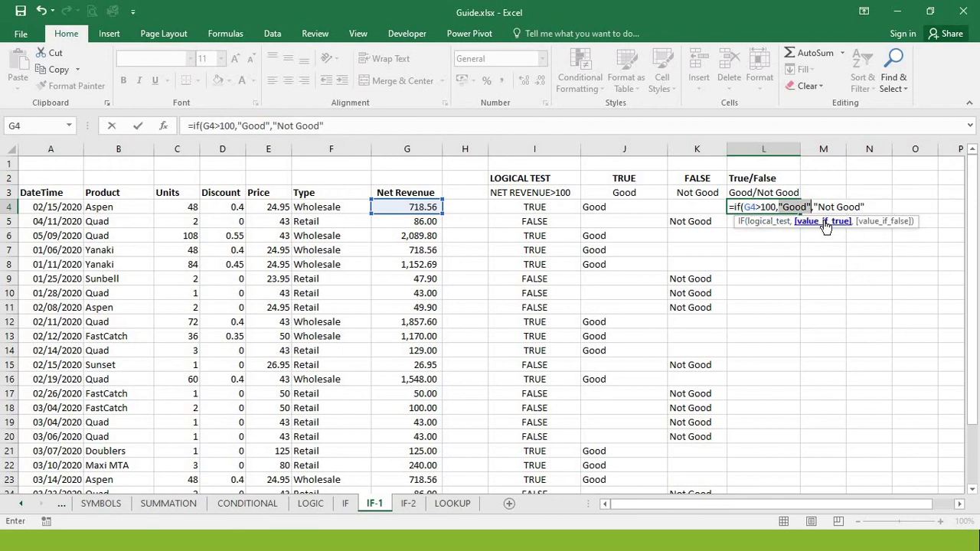
pyautogui.click(873, 222)
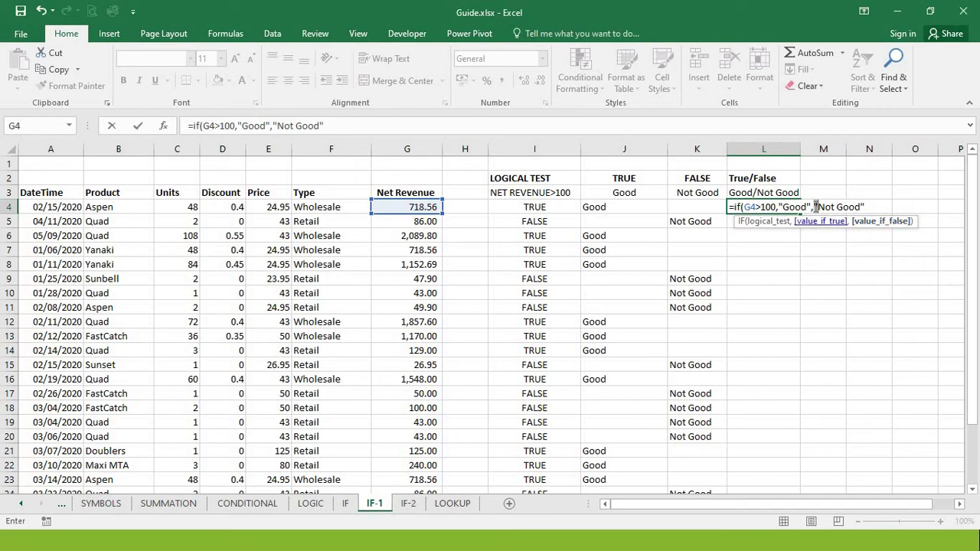
pyautogui.click(866, 207)
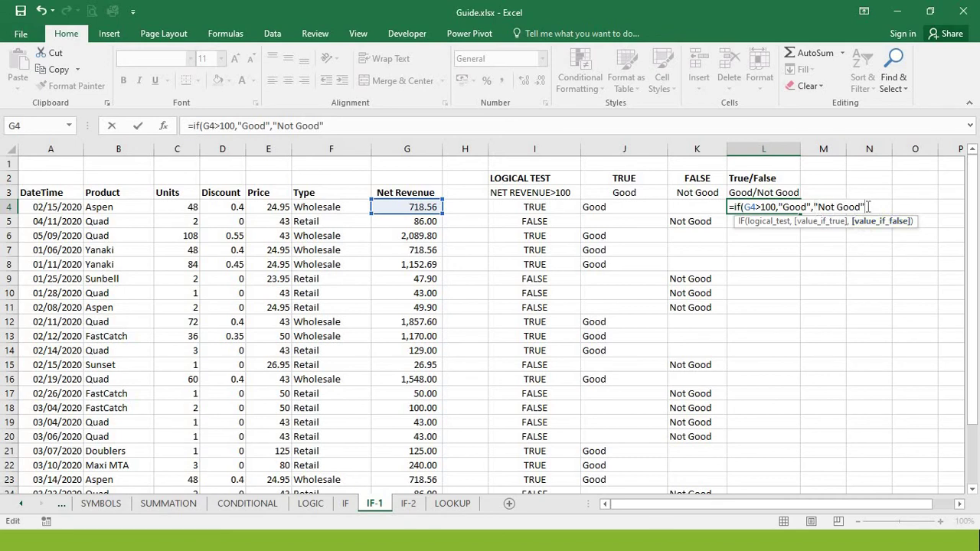
pyautogui.click(869, 207)
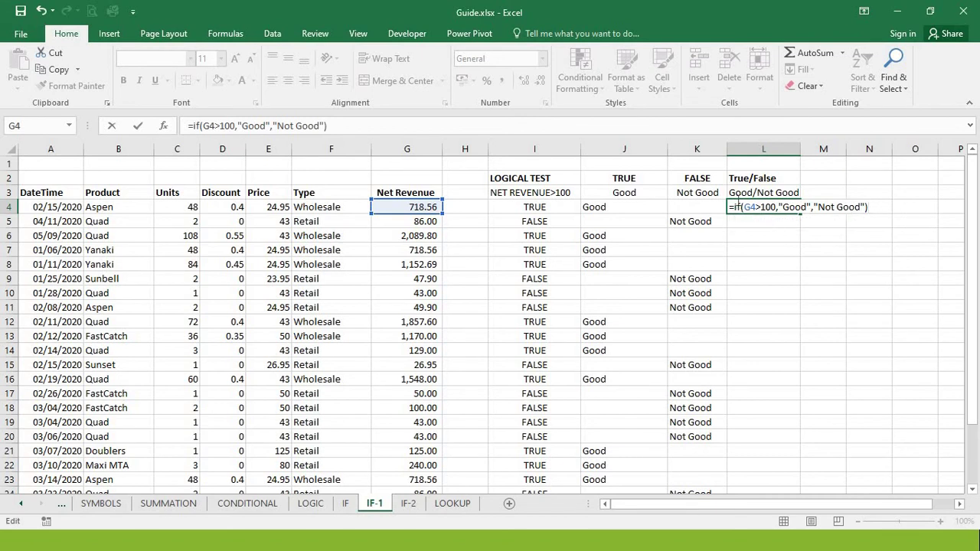
pyautogui.click(739, 207)
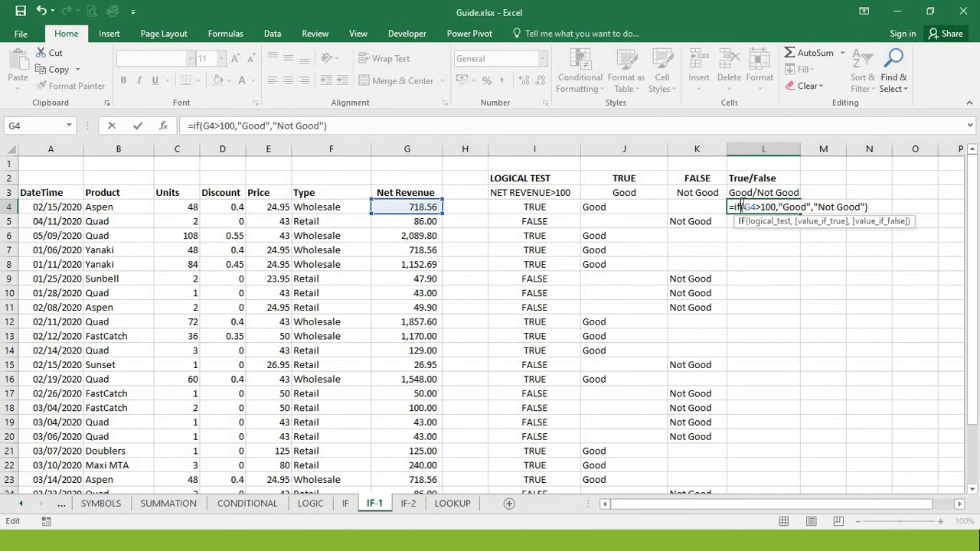
pyautogui.click(879, 221)
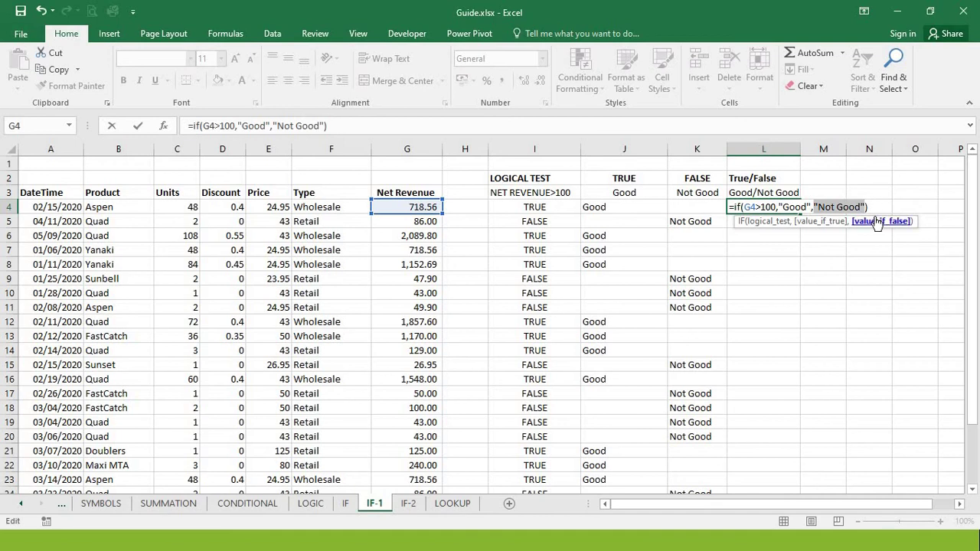
pyautogui.press('Return')
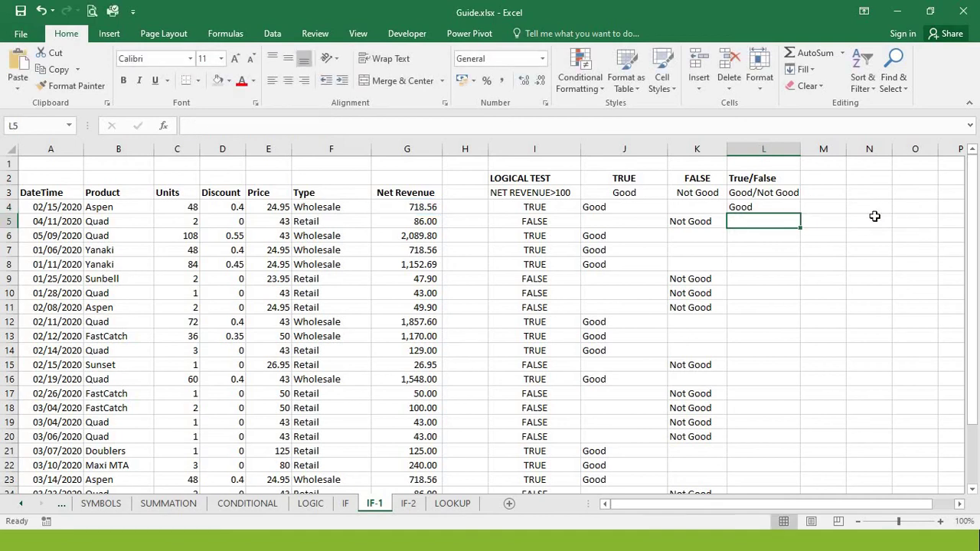
# Fill L4's Good/Not Good formula down to L28, then switch to the IF-2 sheet.
pyautogui.press('Up')
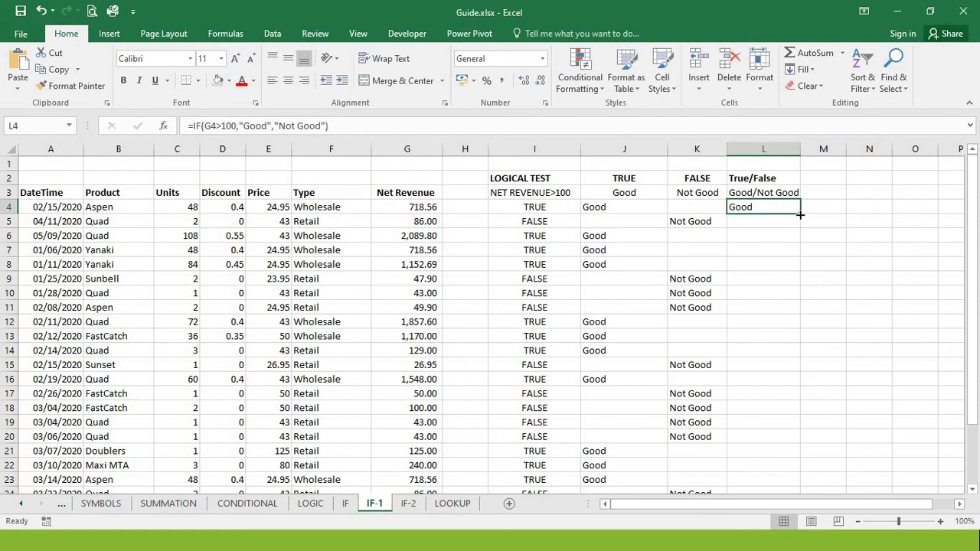
pyautogui.moveTo(800, 215); pyautogui.dragTo(780, 475)
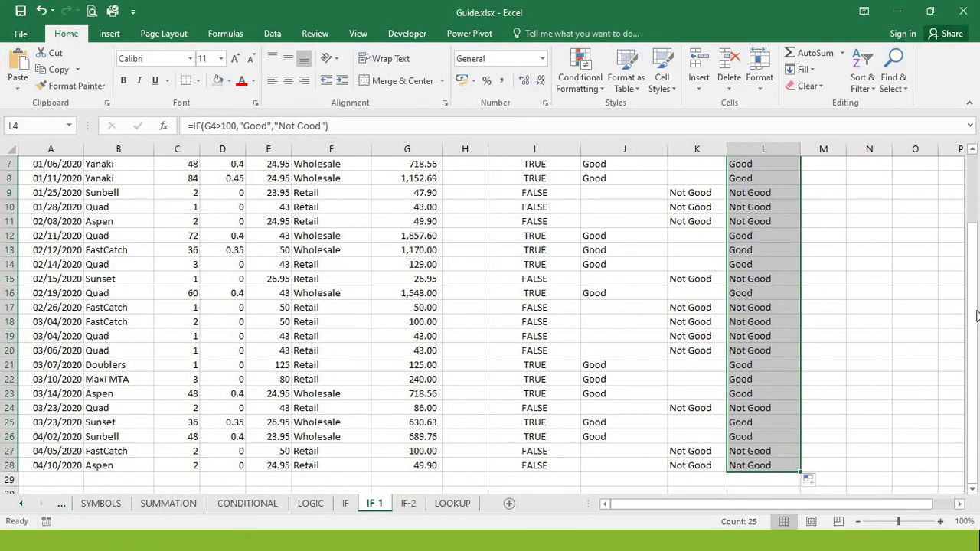
pyautogui.moveTo(976, 316); pyautogui.dragTo(974, 305)
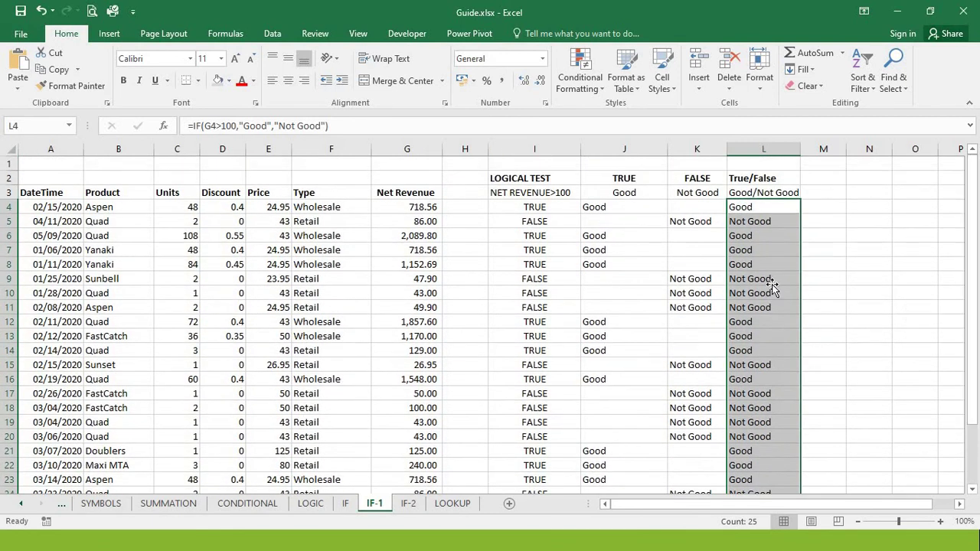
pyautogui.click(772, 281)
pyautogui.click(754, 249)
pyautogui.press('Up')
pyautogui.press('Up')
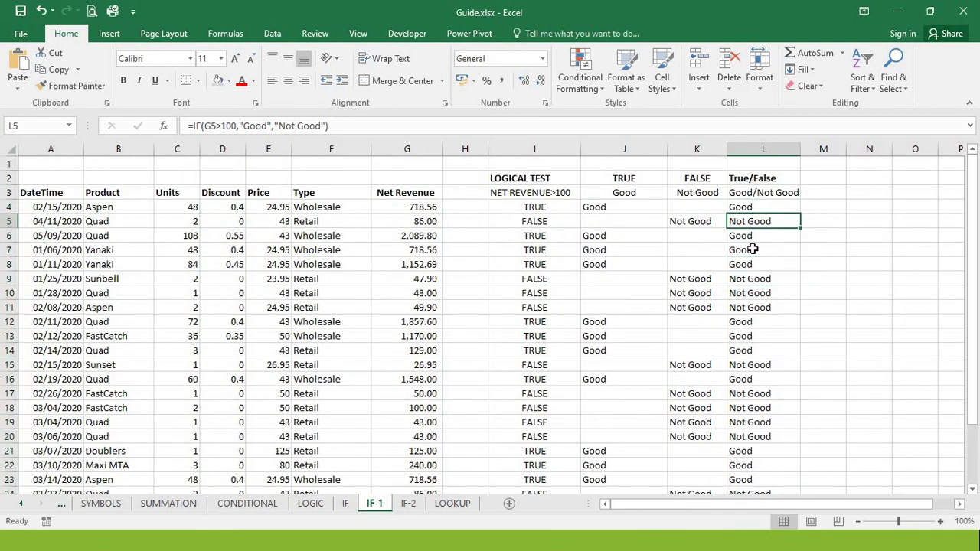
pyautogui.press('Down')
pyautogui.press('Down')
pyautogui.press('Down')
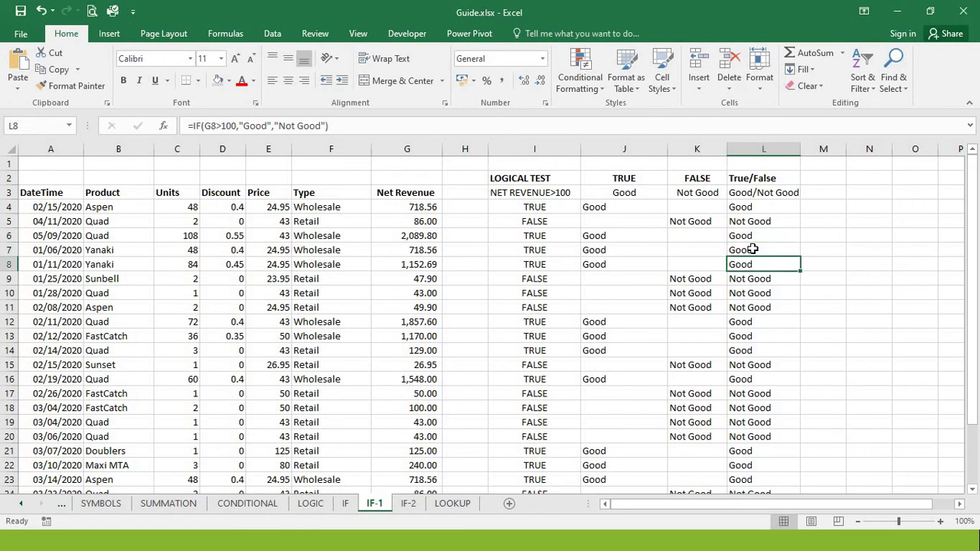
pyautogui.click(406, 504)
# Enter the logical test =G4>100 in cell I4 of IF-2.
pyautogui.click(540, 278)
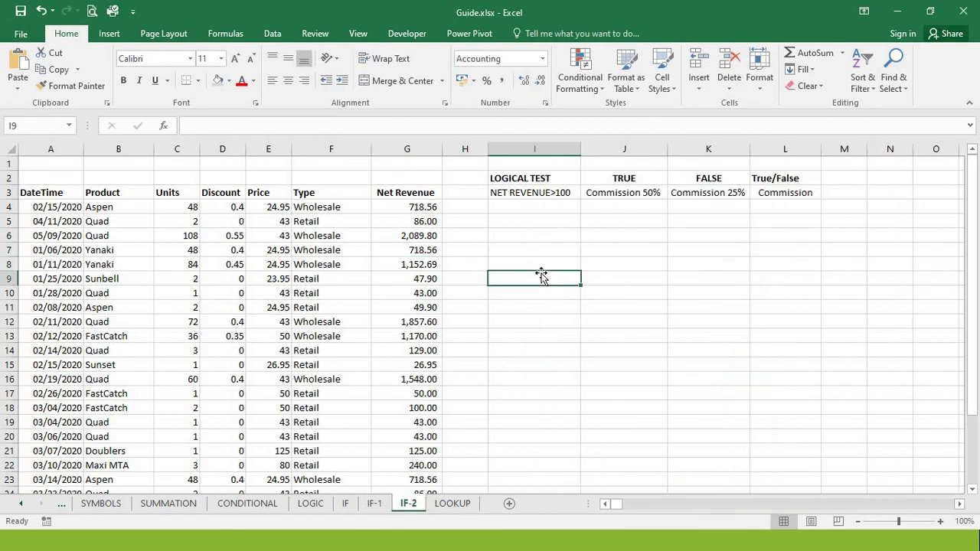
pyautogui.click(539, 205)
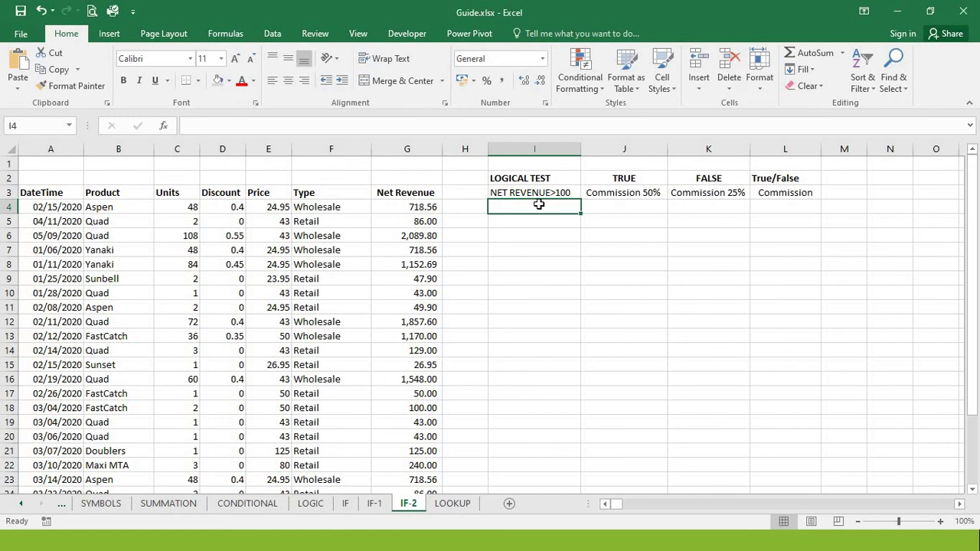
pyautogui.write('=')
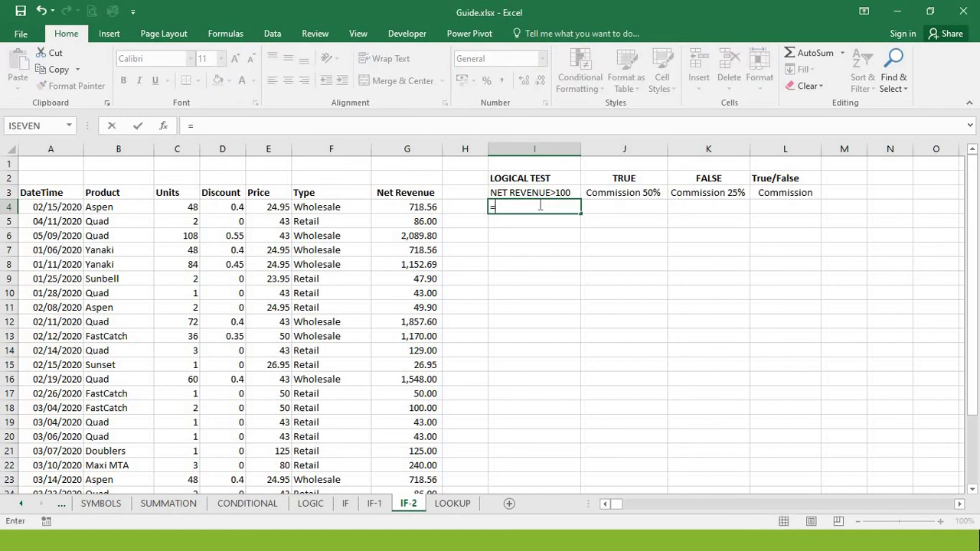
pyautogui.press('Left')
pyautogui.press('Left')
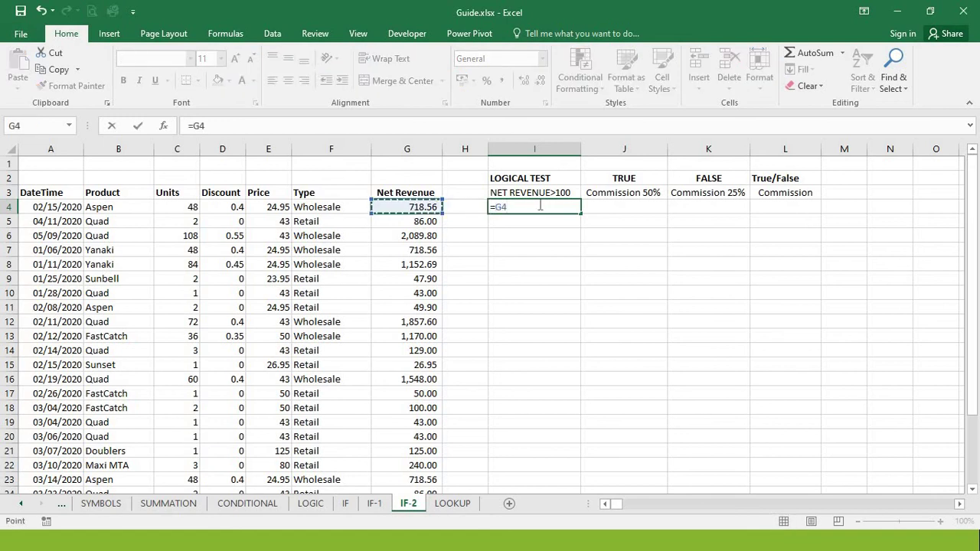
pyautogui.write('>1')
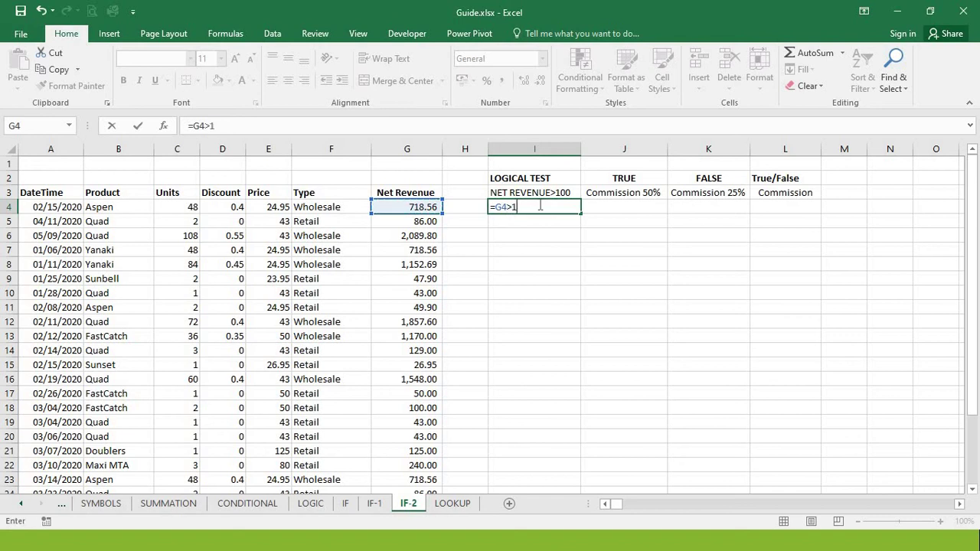
pyautogui.write('00')
pyautogui.press('Return')
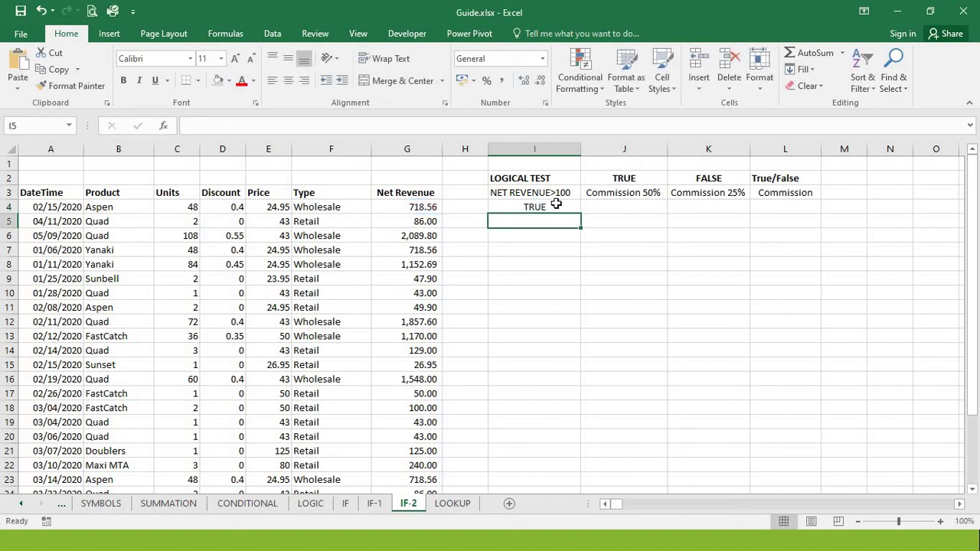
# Fill the I4 test down to row 28 and check the copied formulas.
pyautogui.click(556, 204)
pyautogui.moveTo(580, 214); pyautogui.dragTo(562, 458)
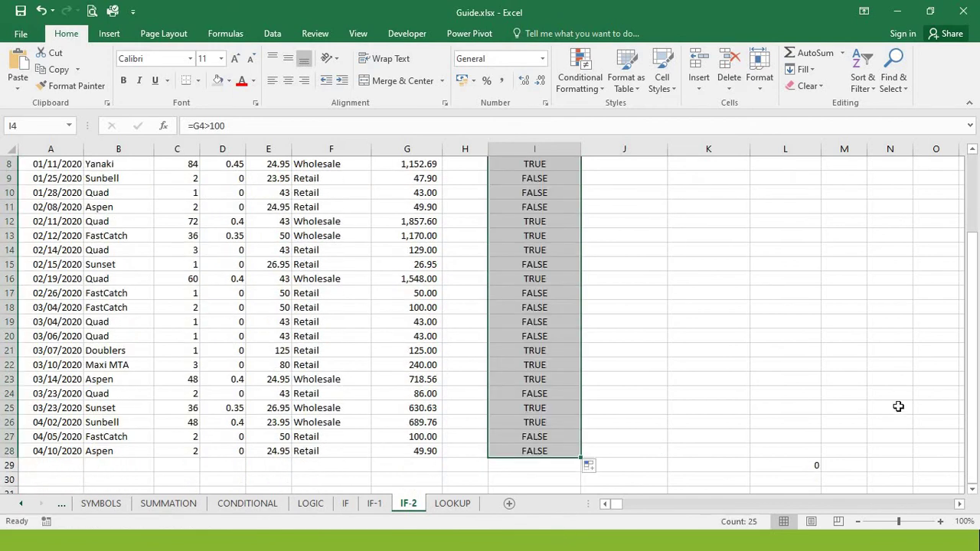
pyautogui.moveTo(973, 375); pyautogui.dragTo(973, 298)
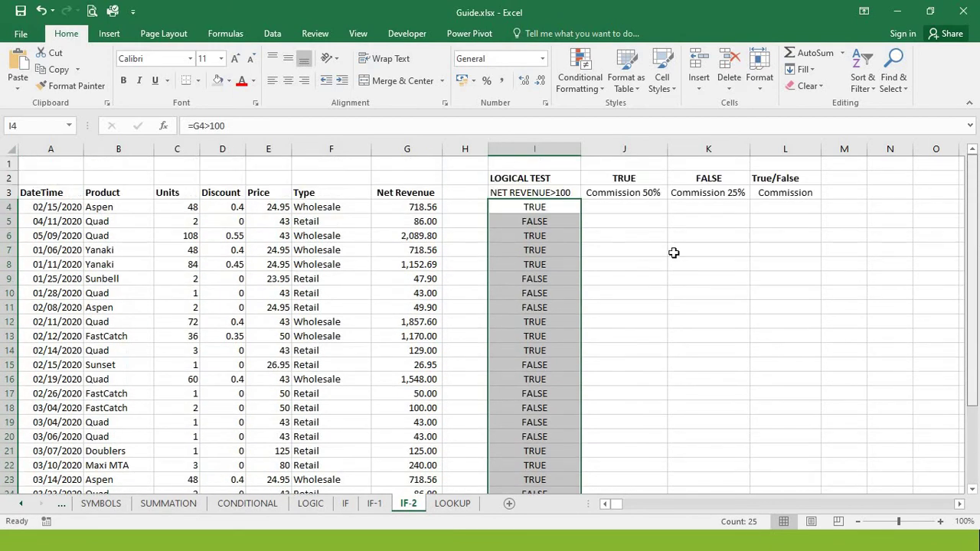
pyautogui.click(656, 246)
pyautogui.click(540, 207)
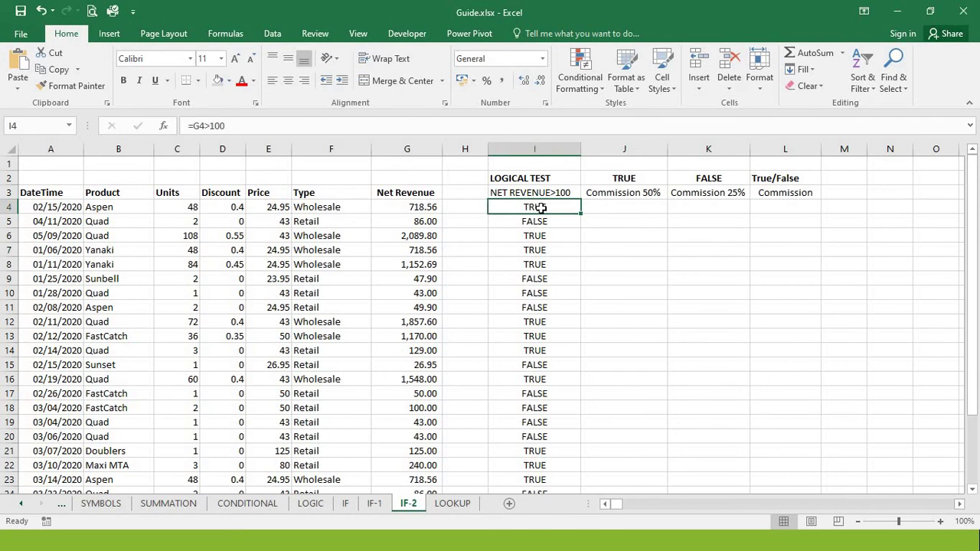
pyautogui.press('Down')
pyautogui.press('Down')
pyautogui.press('Down')
pyautogui.press('Up')
pyautogui.press('Up')
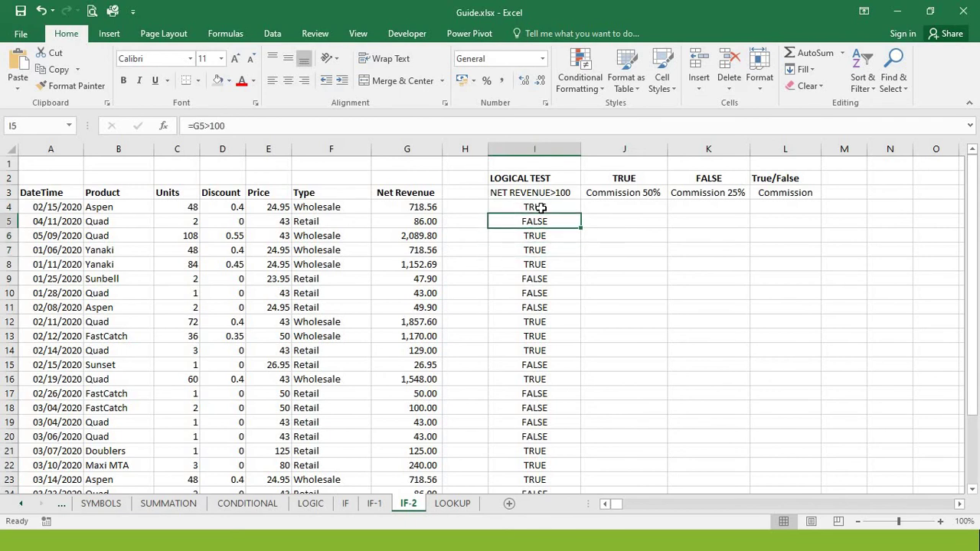
pyautogui.press('Up')
pyautogui.press('Down')
pyautogui.press('Down')
pyautogui.press('Down')
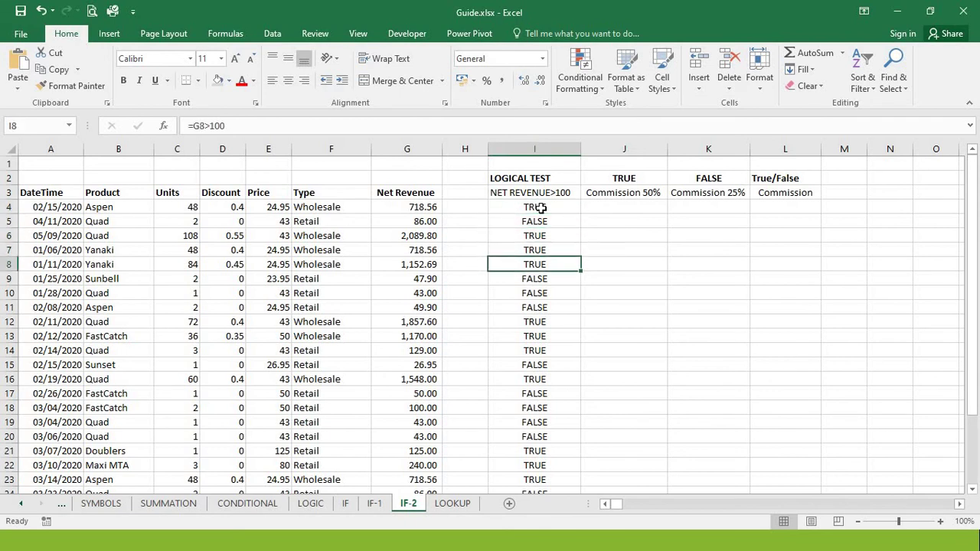
pyautogui.press('Up')
pyautogui.press('Up')
pyautogui.press('Up')
pyautogui.press('Right')
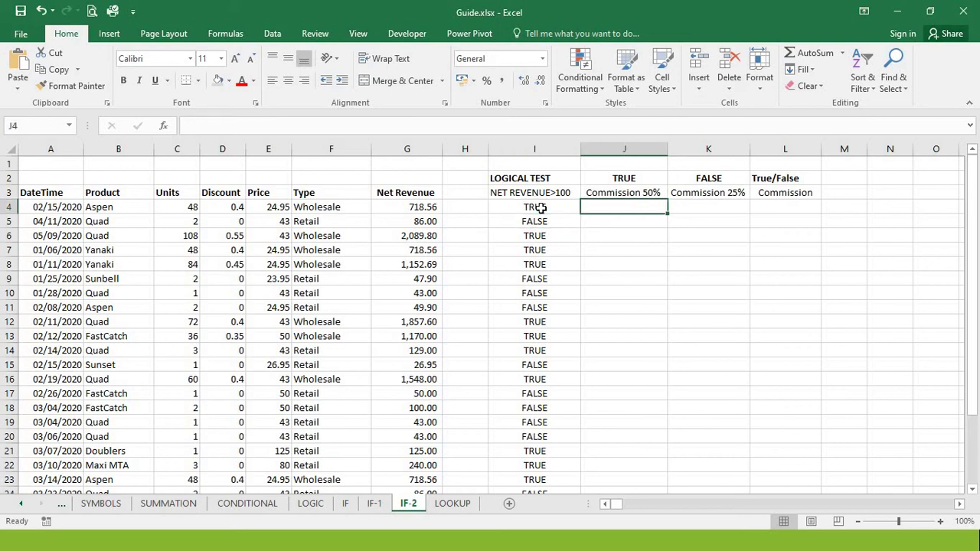
# Type the 50% commission formula =IF(G4>100,G4*.5,"") in J4, giving 359.28.
pyautogui.write('=if')
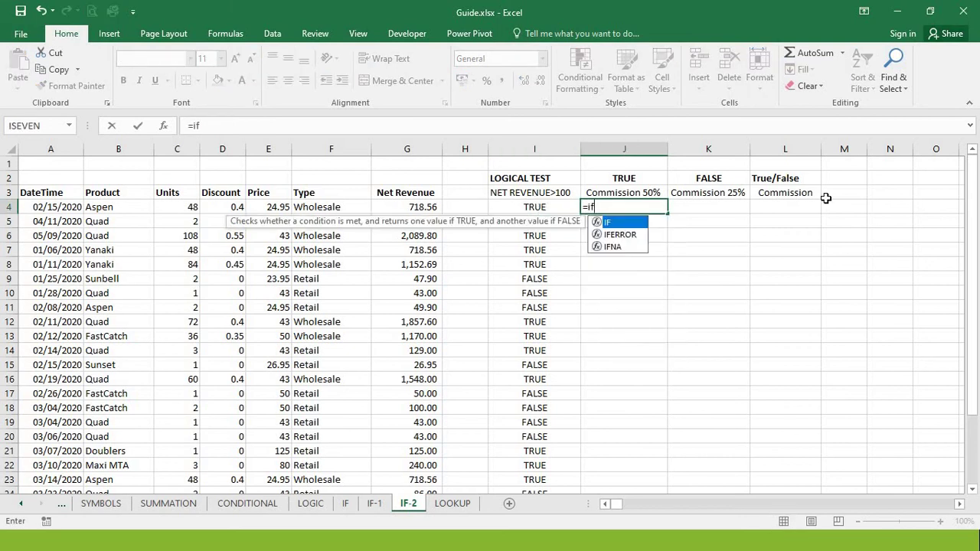
pyautogui.write('(')
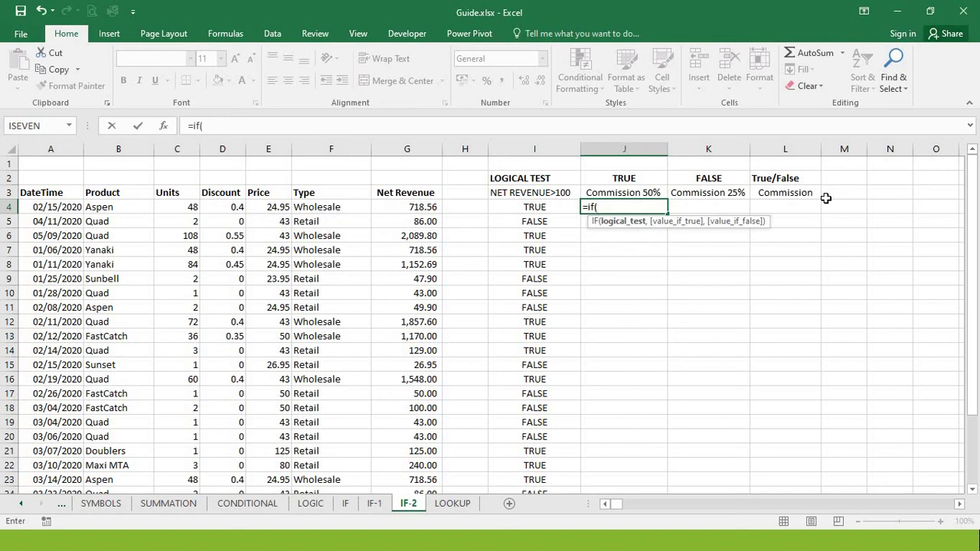
pyautogui.click(420, 208)
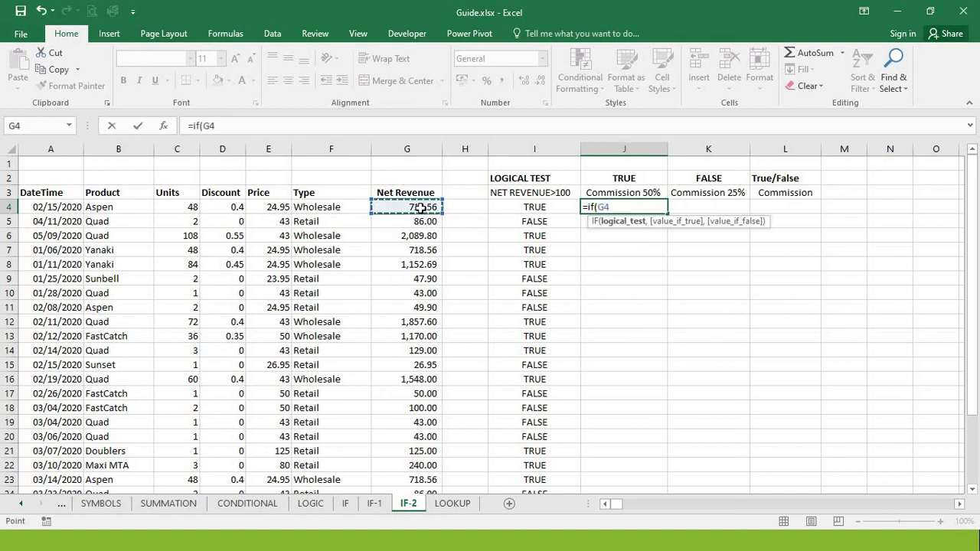
pyautogui.write('>')
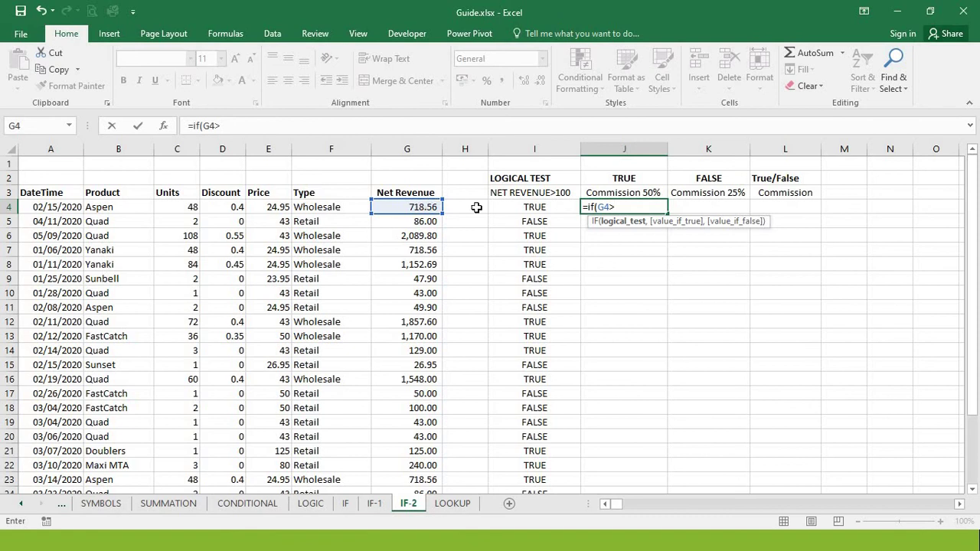
pyautogui.write('100,')
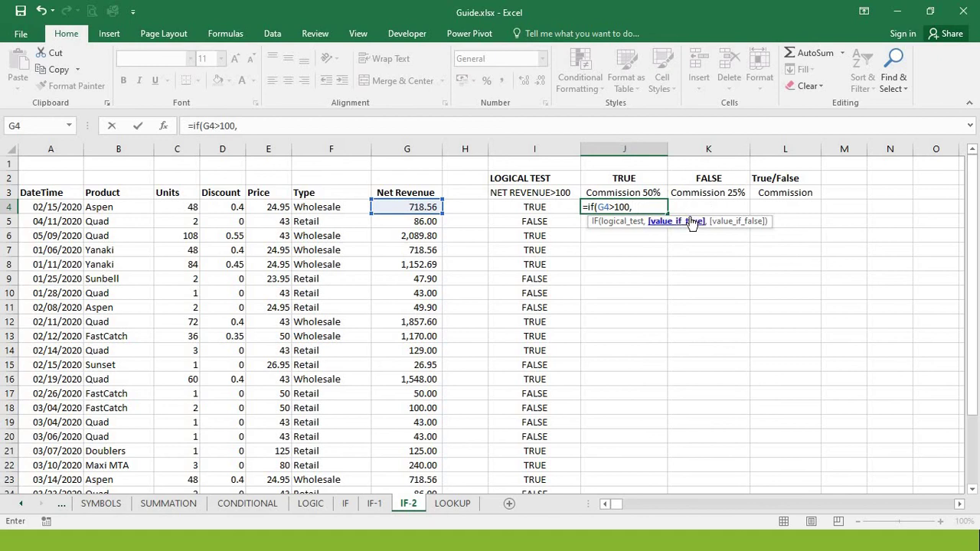
pyautogui.click(413, 206)
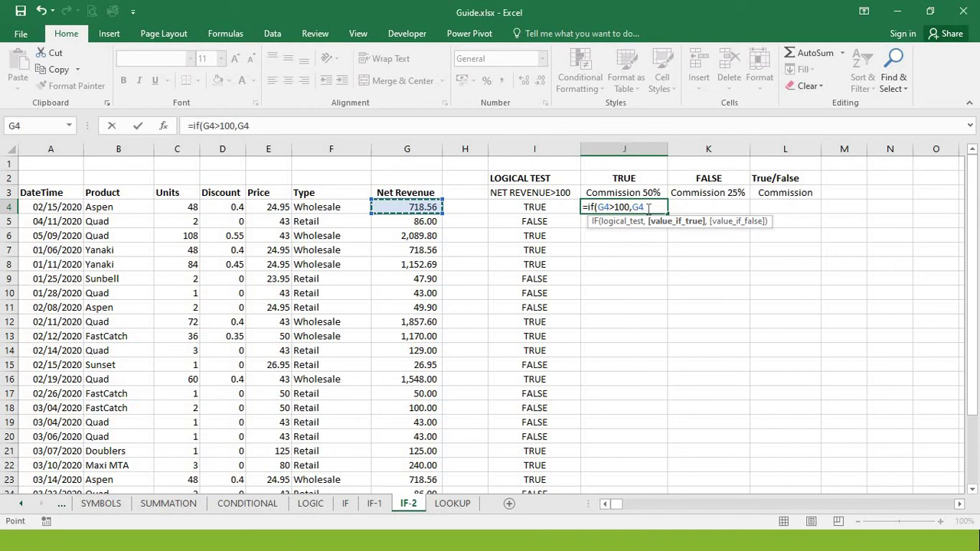
pyautogui.write('*')
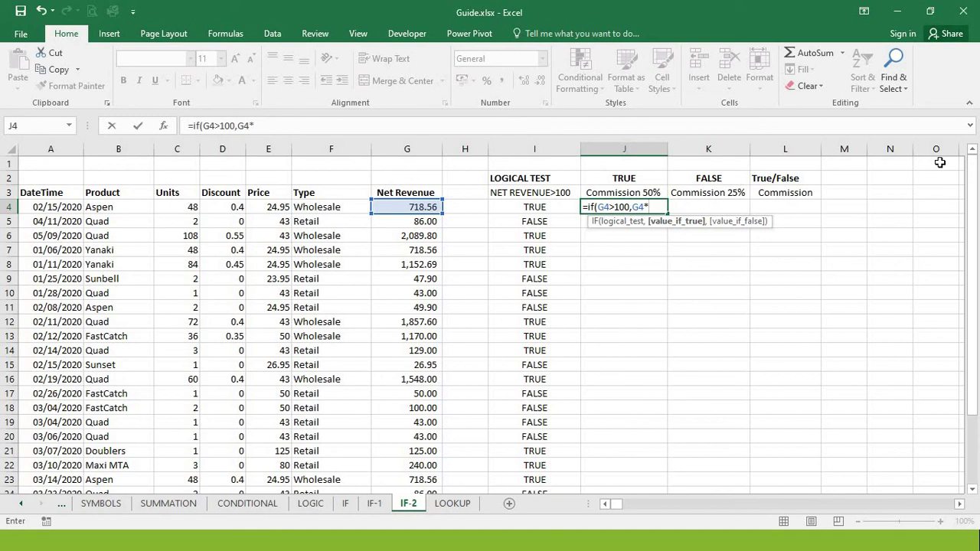
pyautogui.write('.5,')
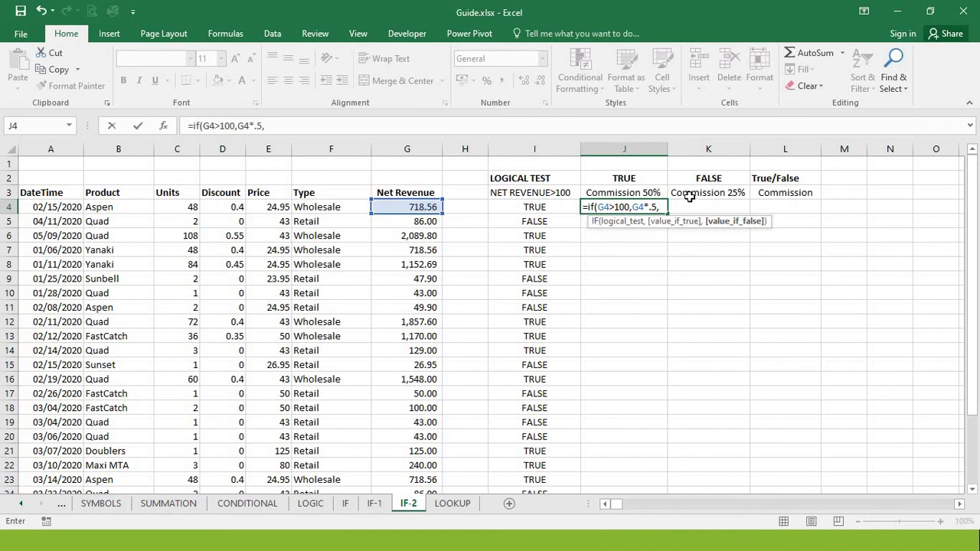
pyautogui.write('""')
pyautogui.press('Return')
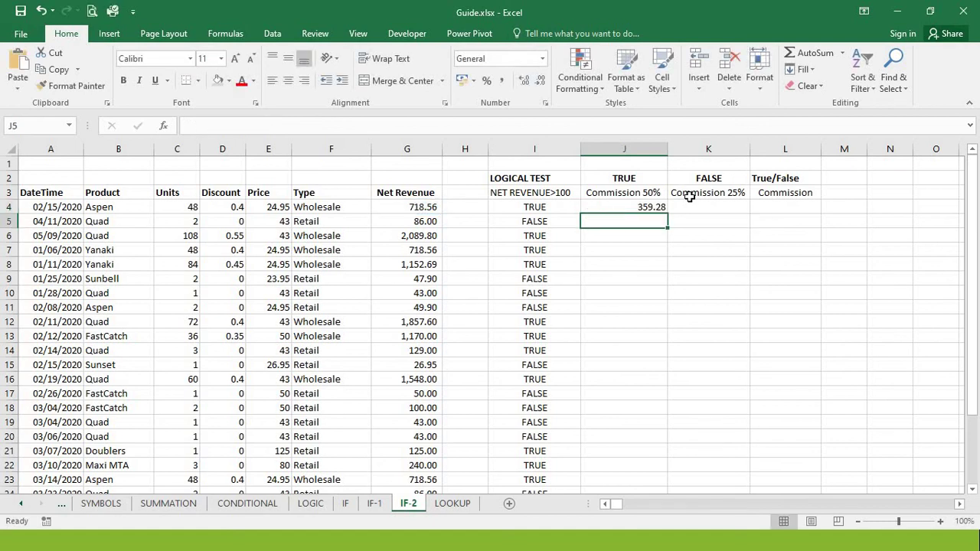
pyautogui.press('Up')
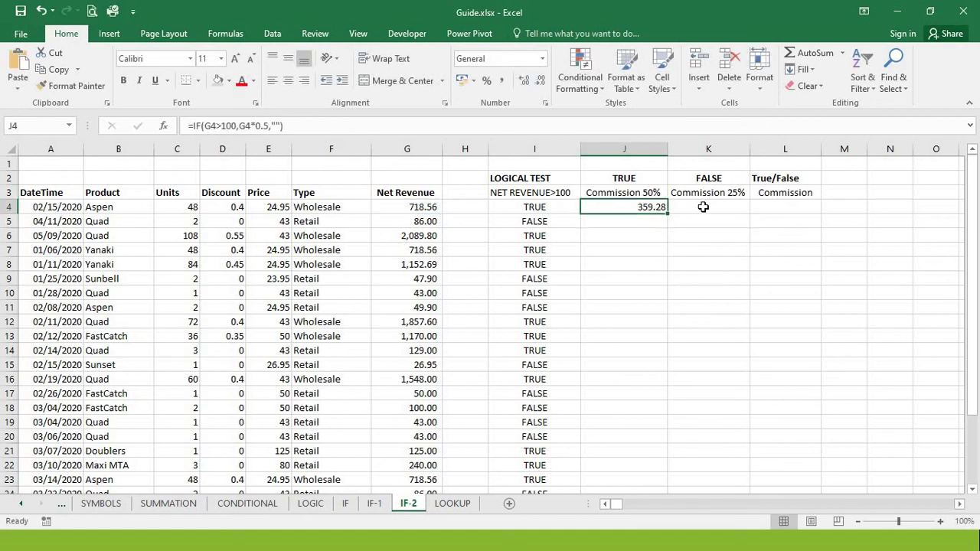
# Enter =IF(G4>100,"",G4*0.25) in K4: blank above 100 revenue, otherwise 25% commission.
pyautogui.click(703, 207)
pyautogui.write('=')
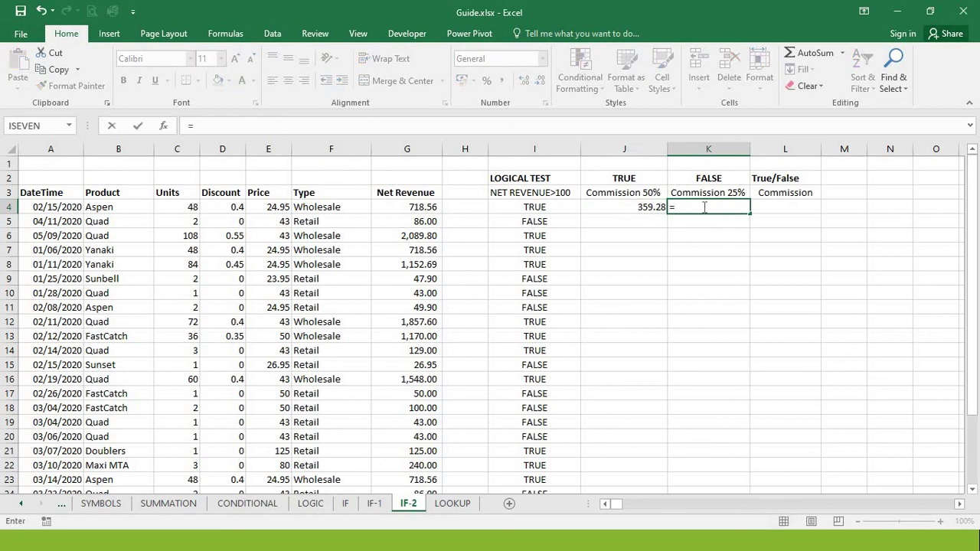
pyautogui.write('if(')
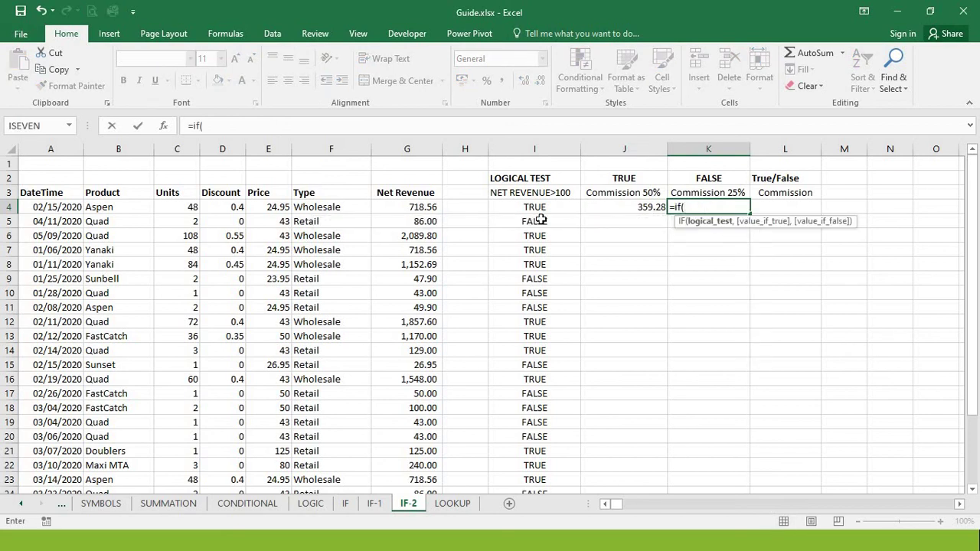
pyautogui.click(431, 207)
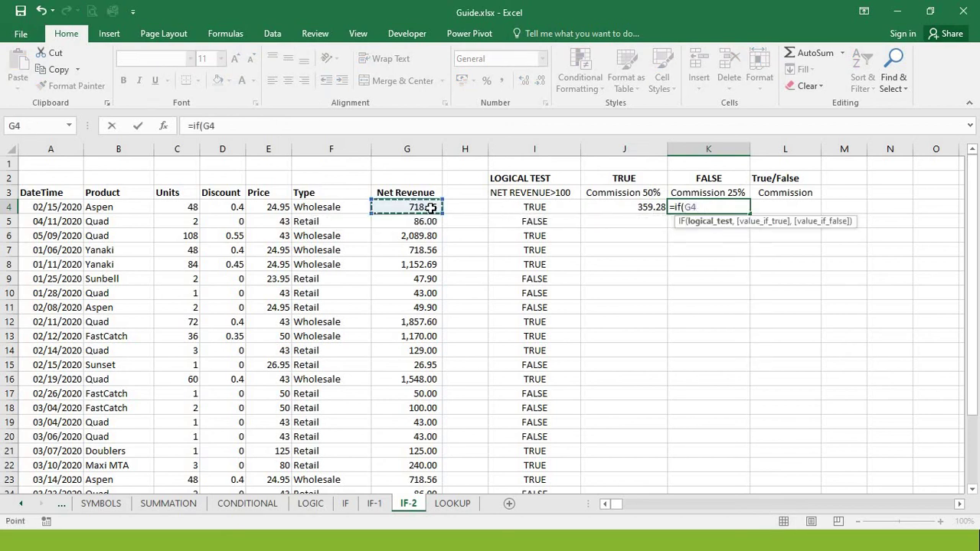
pyautogui.write('>100')
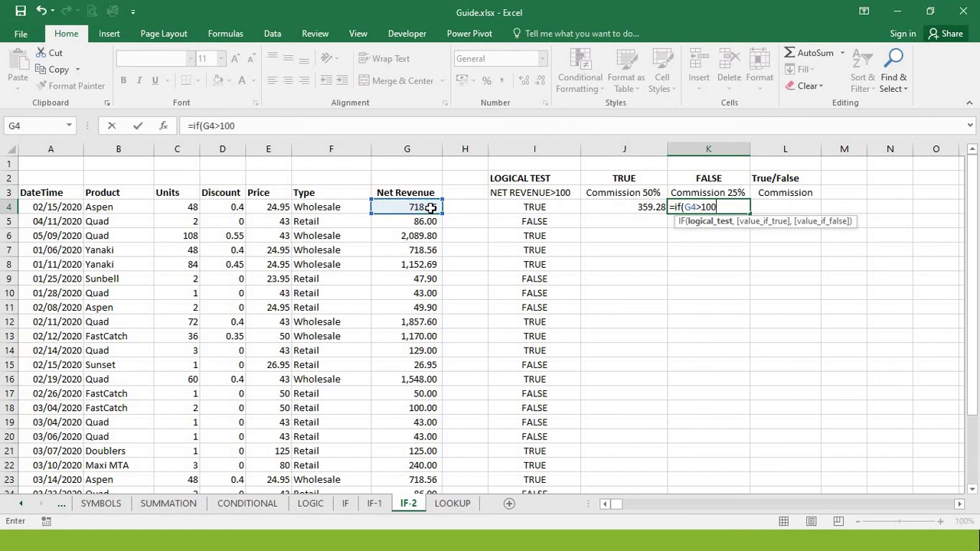
pyautogui.write(',')
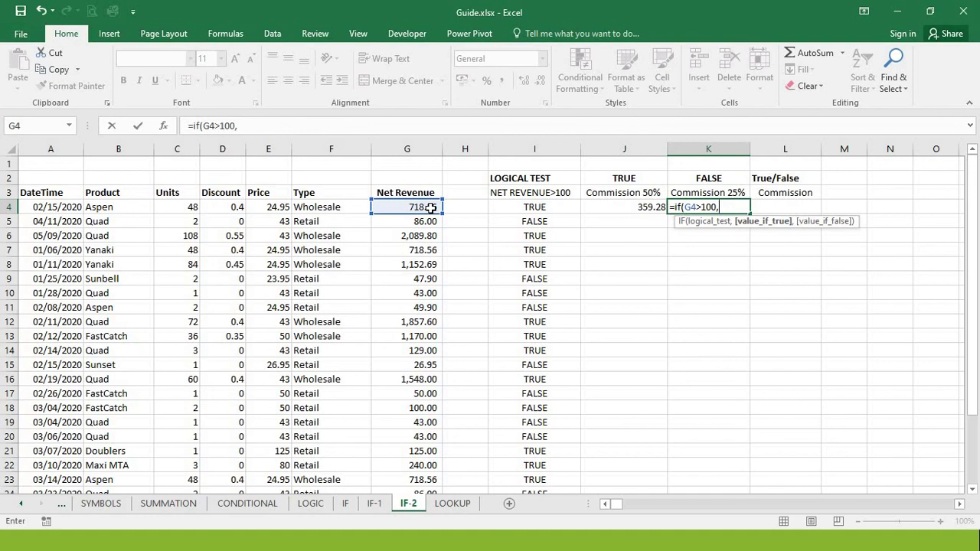
pyautogui.write('"",')
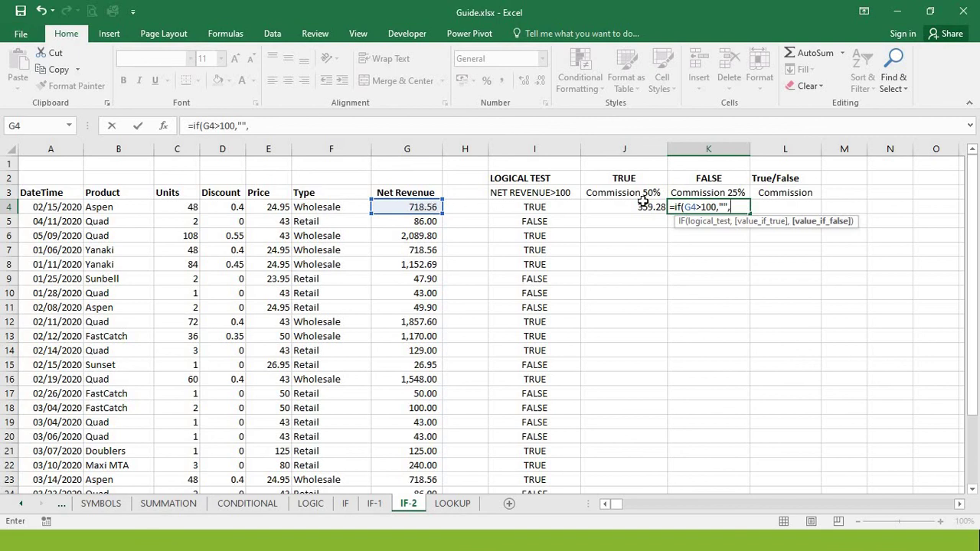
pyautogui.click(419, 207)
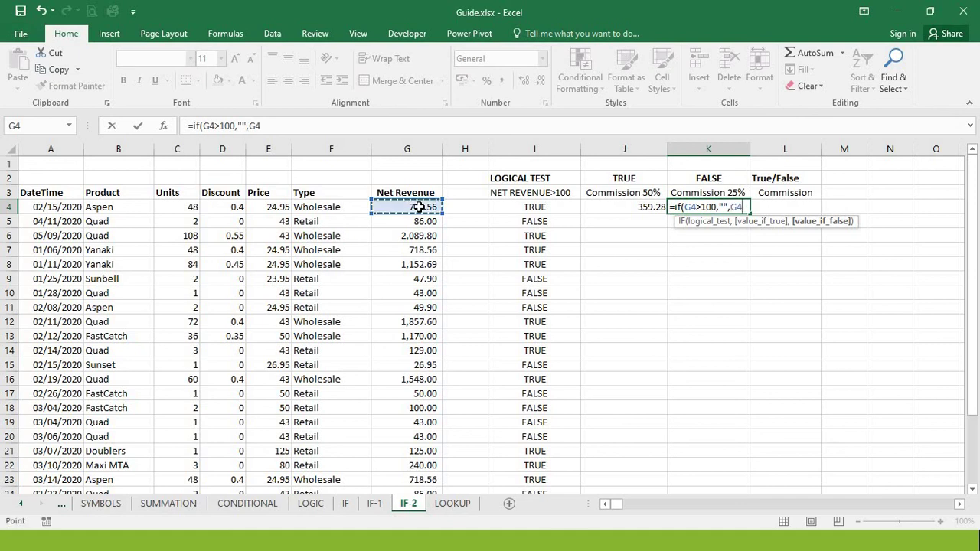
pyautogui.write('*')
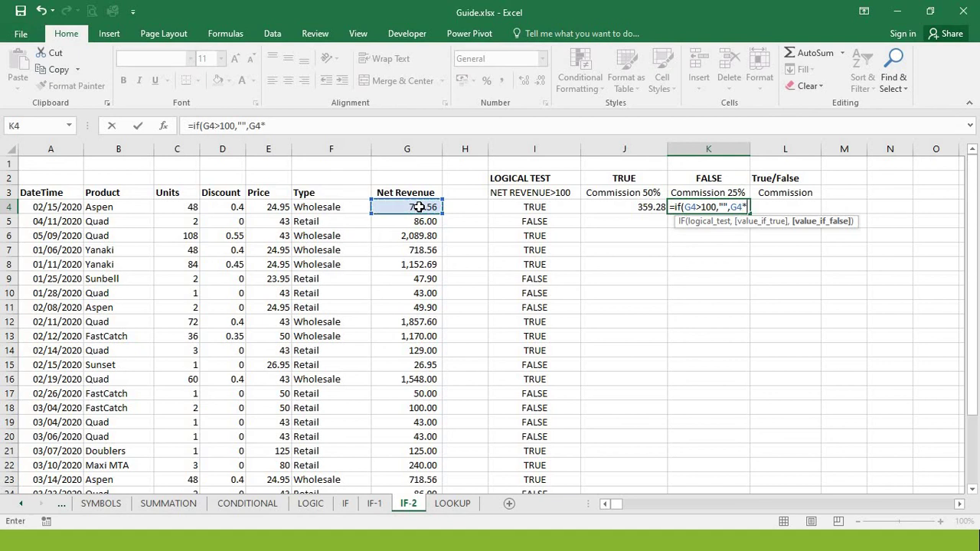
pyautogui.write('.25')
pyautogui.press('Return')
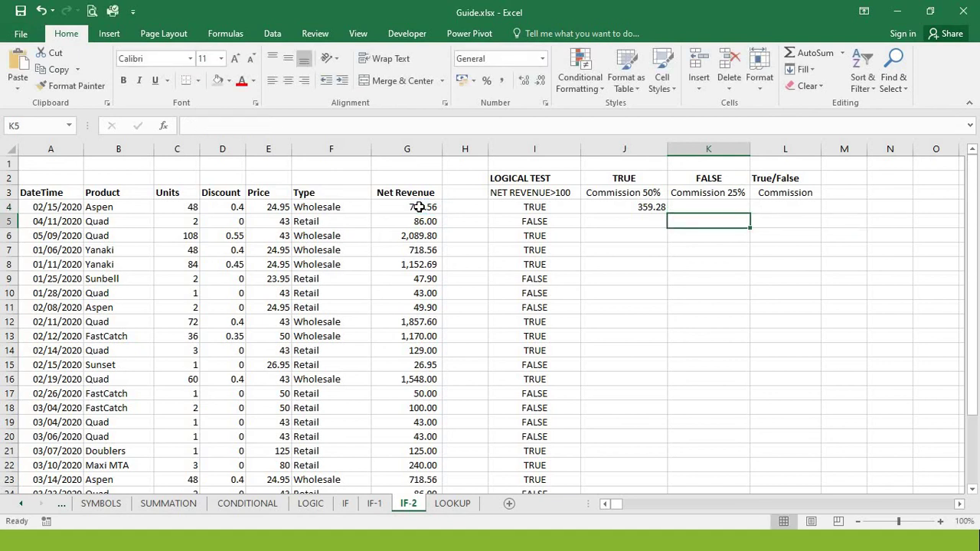
pyautogui.press('Up')
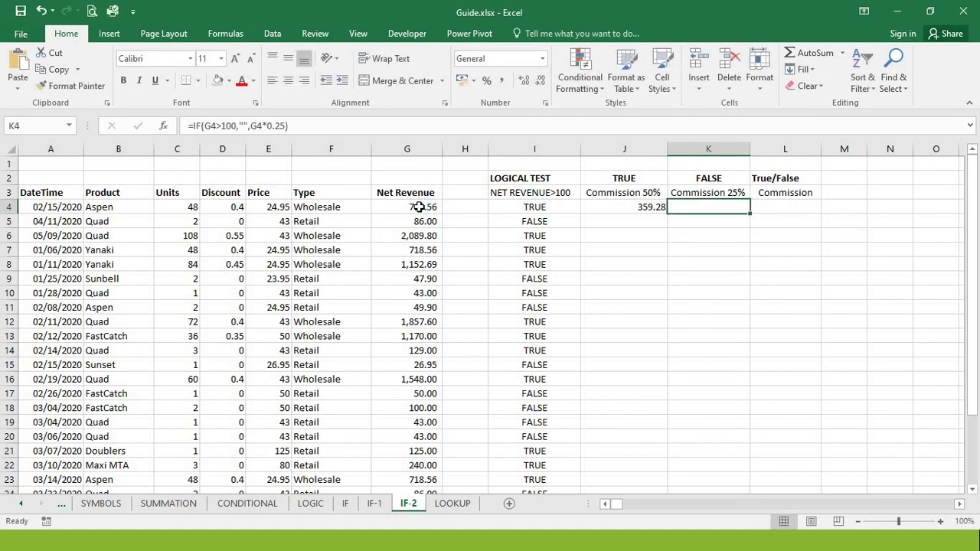
# Copy the J4 and K4 commission formulas down through row 28.
pyautogui.click(642, 212)
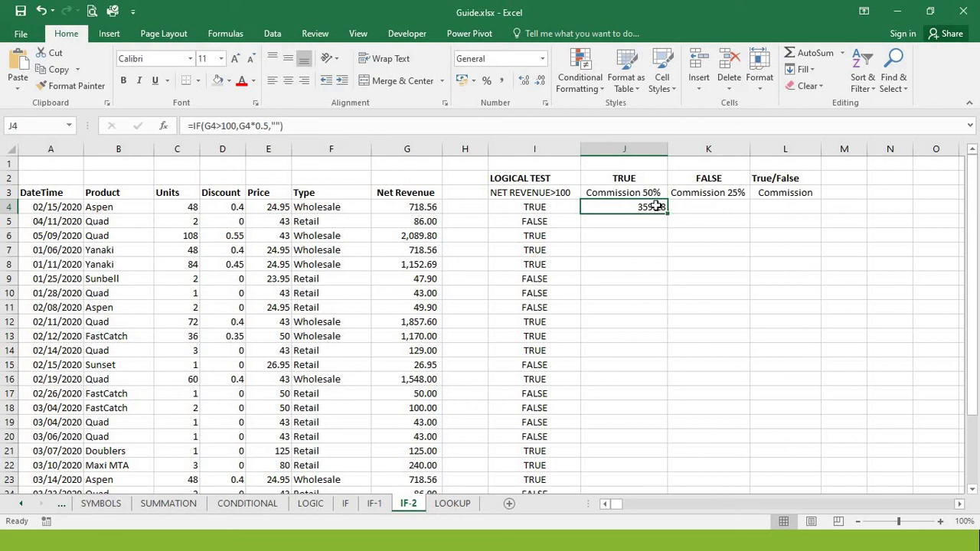
pyautogui.moveTo(667, 213); pyautogui.dragTo(752, 455)
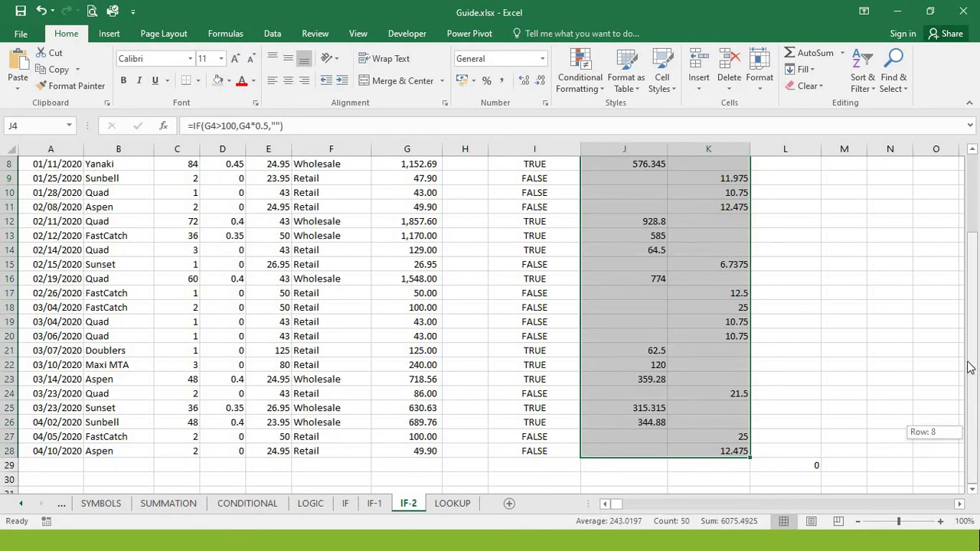
pyautogui.scroll(3, 970, 367)
pyautogui.click(739, 262)
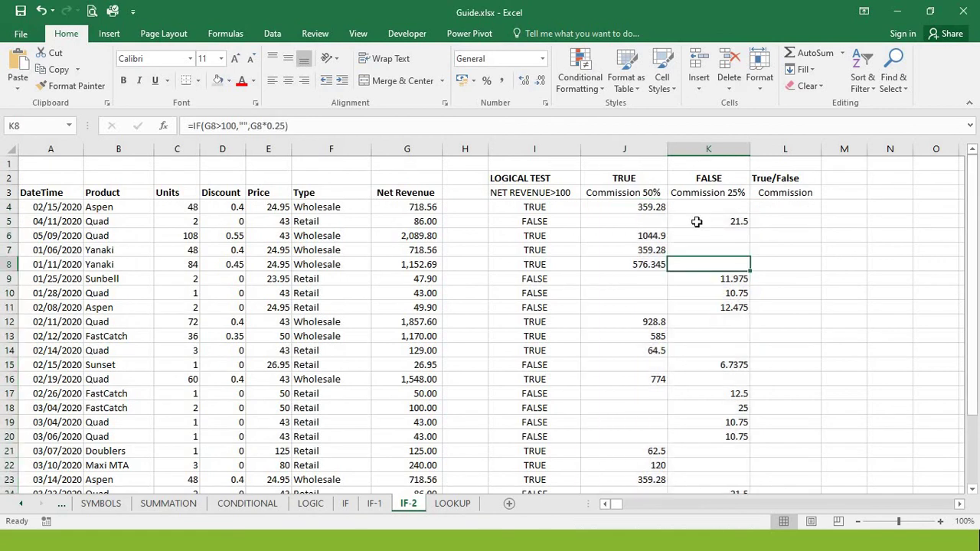
pyautogui.click(696, 222)
pyautogui.doubleClick(696, 222)
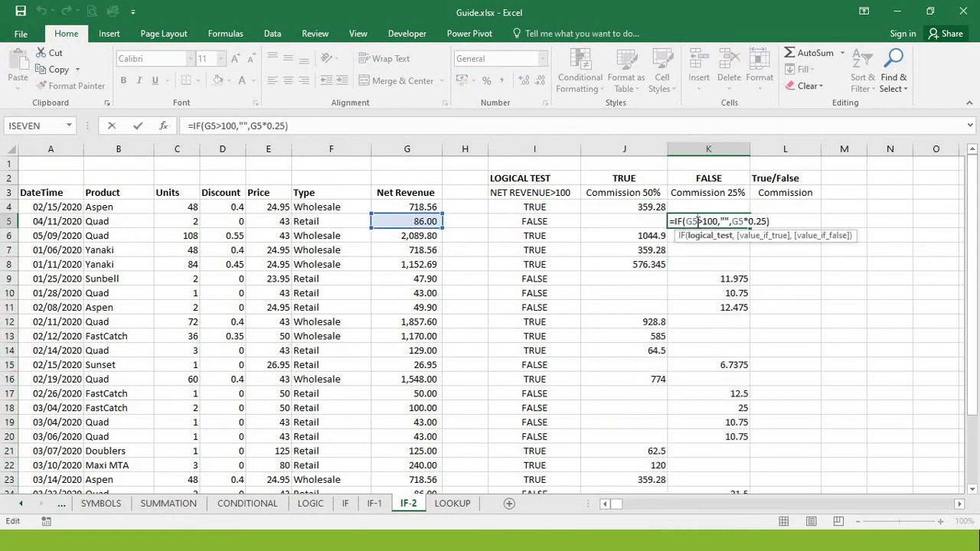
pyautogui.press('Escape')
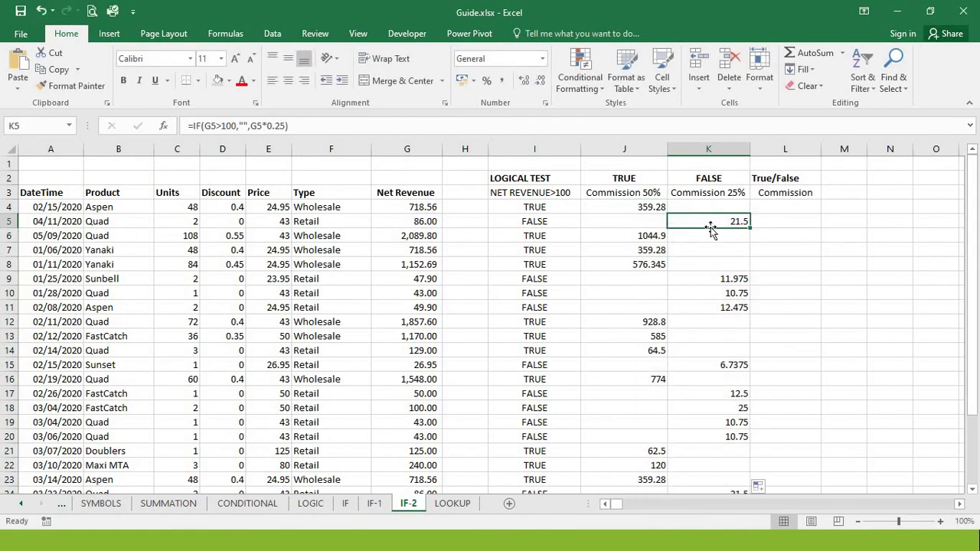
pyautogui.doubleClick(721, 280)
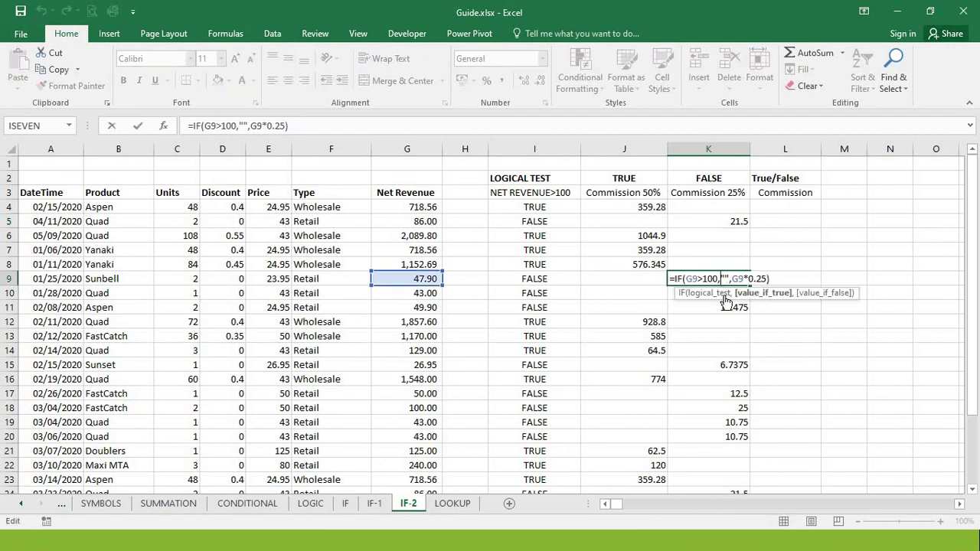
pyautogui.press('Escape')
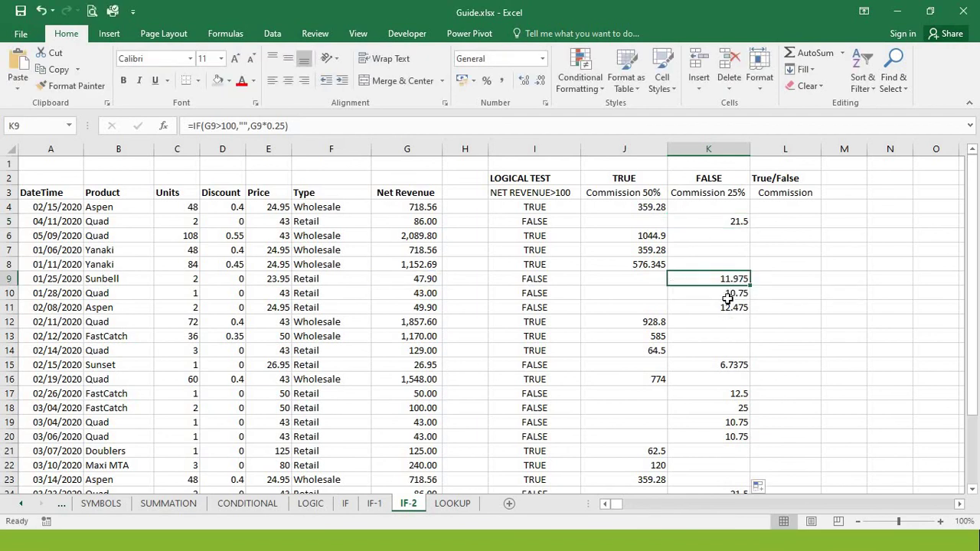
pyautogui.hotkey('ctrl', 'Down')
pyautogui.doubleClick(722, 263)
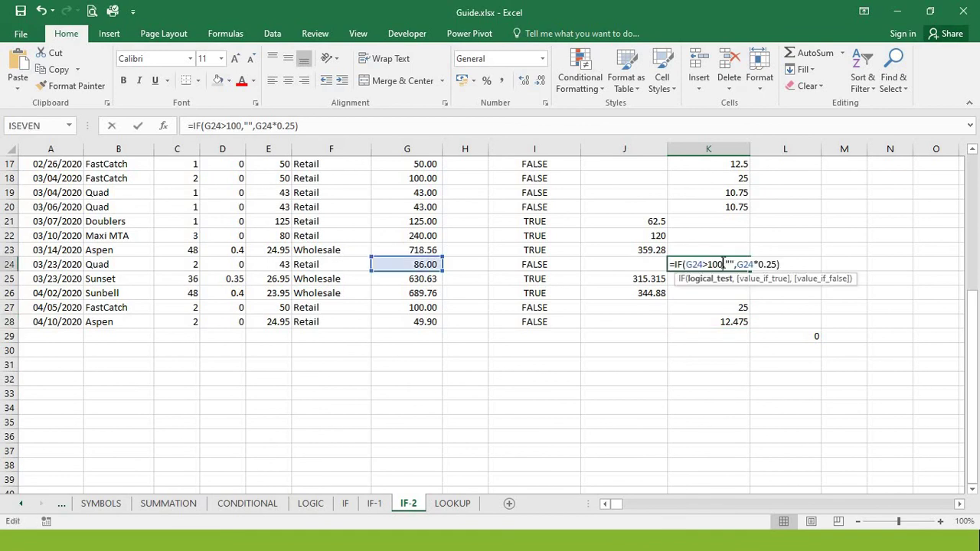
pyautogui.press('Escape')
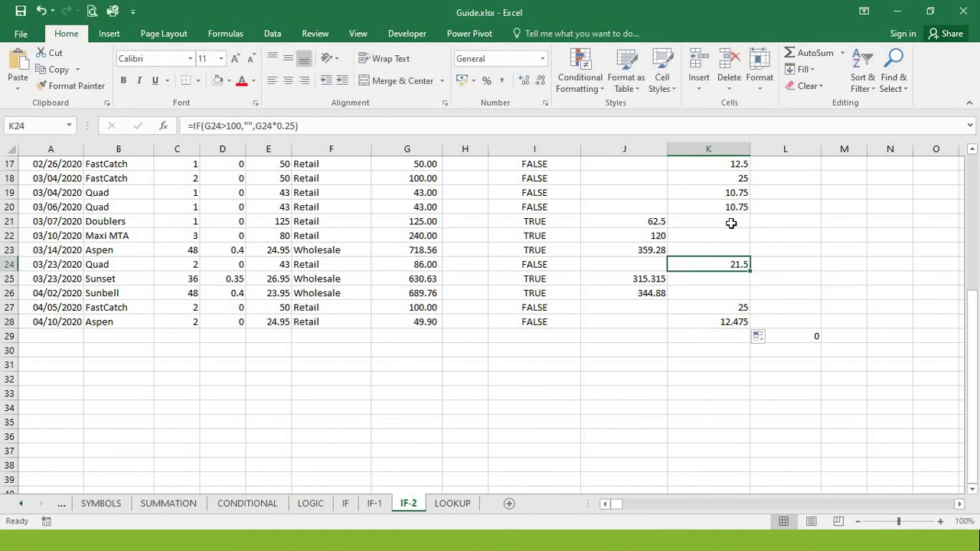
pyautogui.click(730, 222)
pyautogui.doubleClick(729, 221)
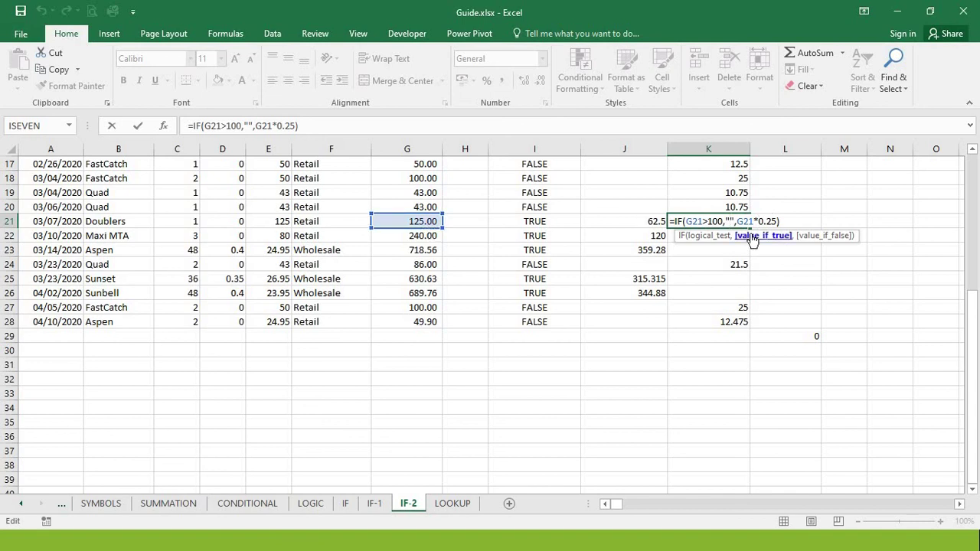
pyautogui.click(753, 239)
pyautogui.hotkey('ctrl', 'Return')
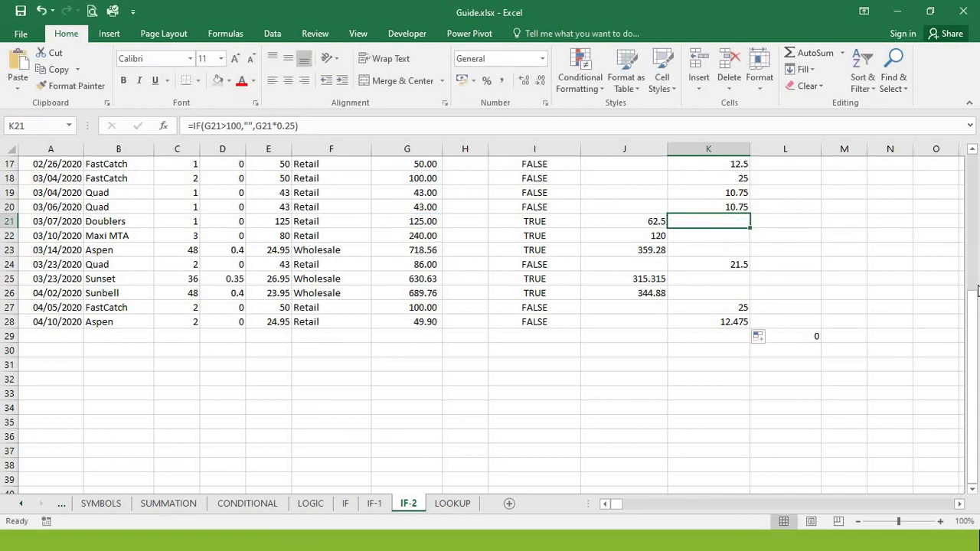
pyautogui.moveTo(977, 320); pyautogui.dragTo(784, 201)
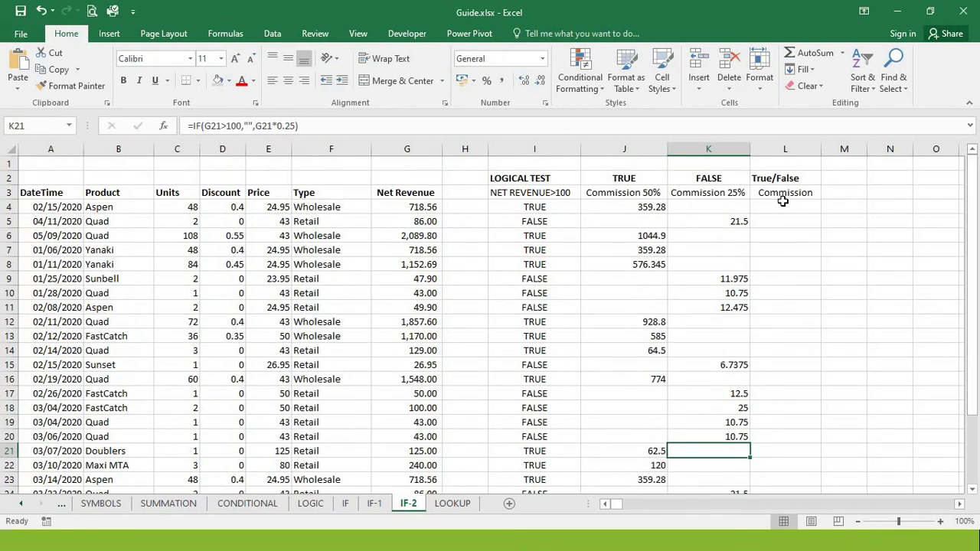
# Enter =IF(G4>100,G4*.5,G4*.25) in L4, showing a commission of 359.28.
pyautogui.click(785, 205)
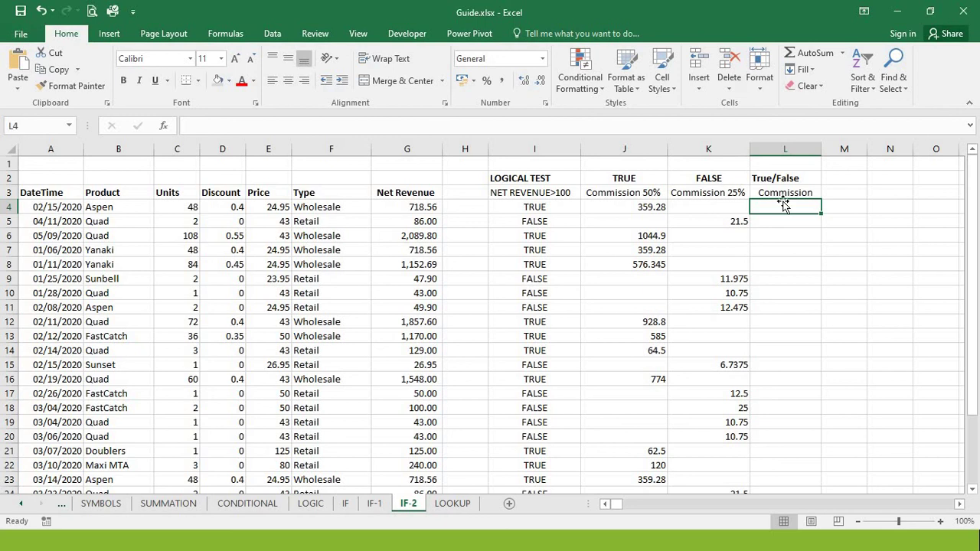
pyautogui.write('=if')
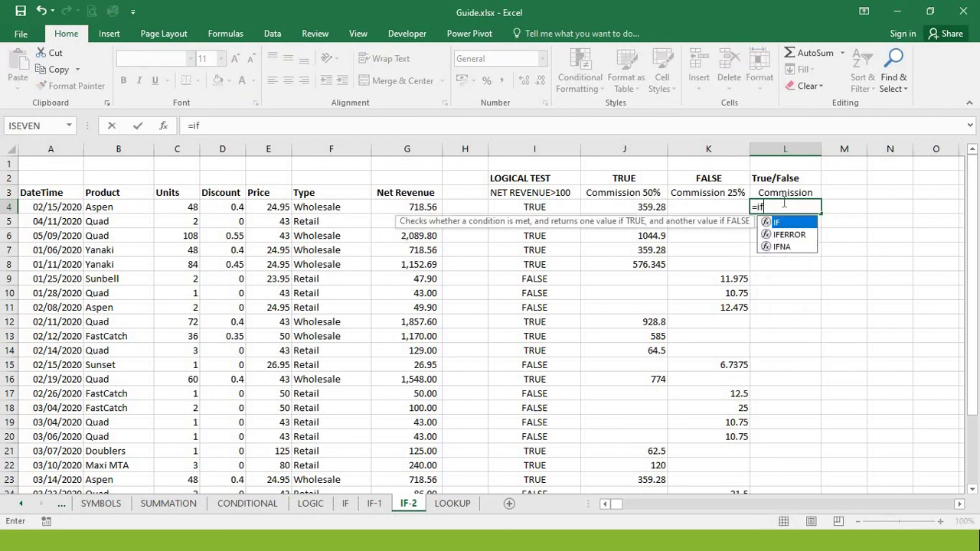
pyautogui.write('(')
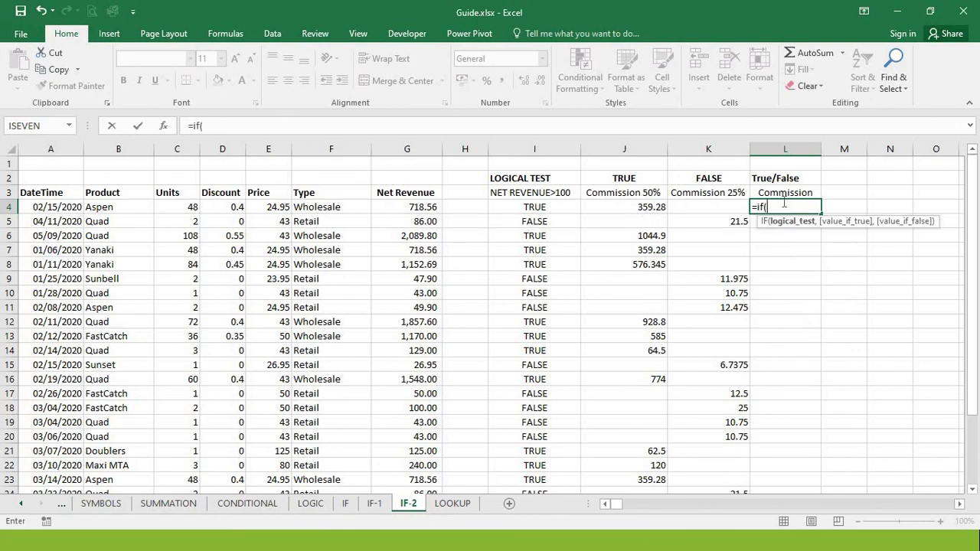
pyautogui.click(412, 211)
pyautogui.write('>')
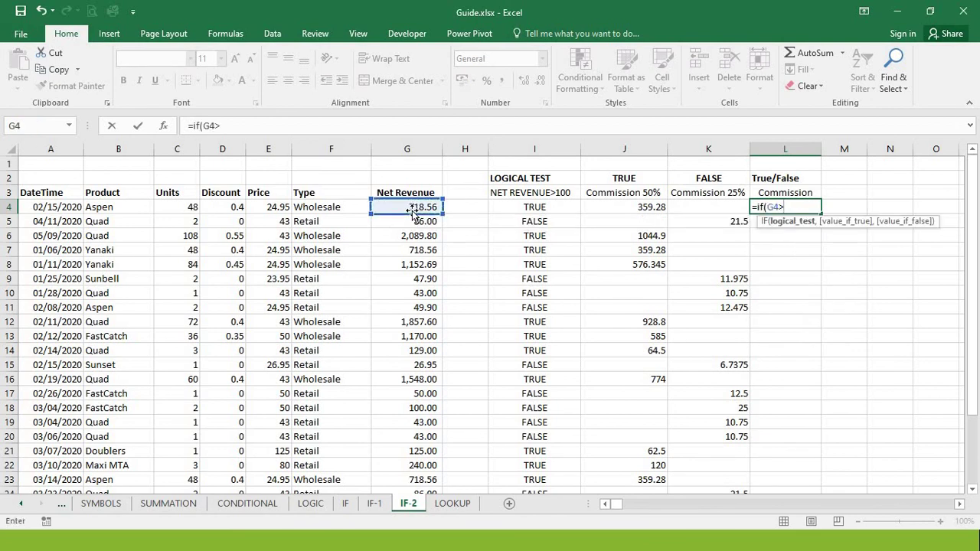
pyautogui.write('100,')
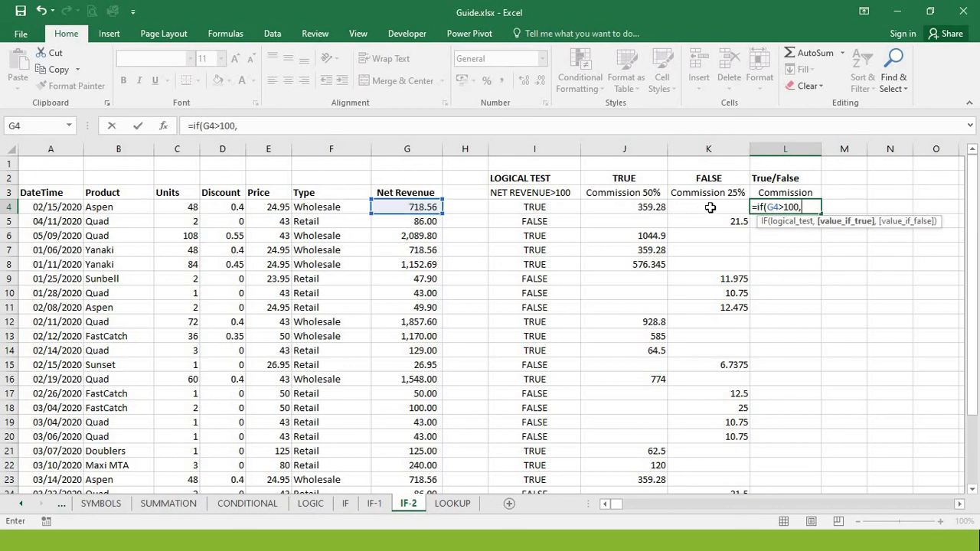
pyautogui.click(425, 206)
pyautogui.write('*')
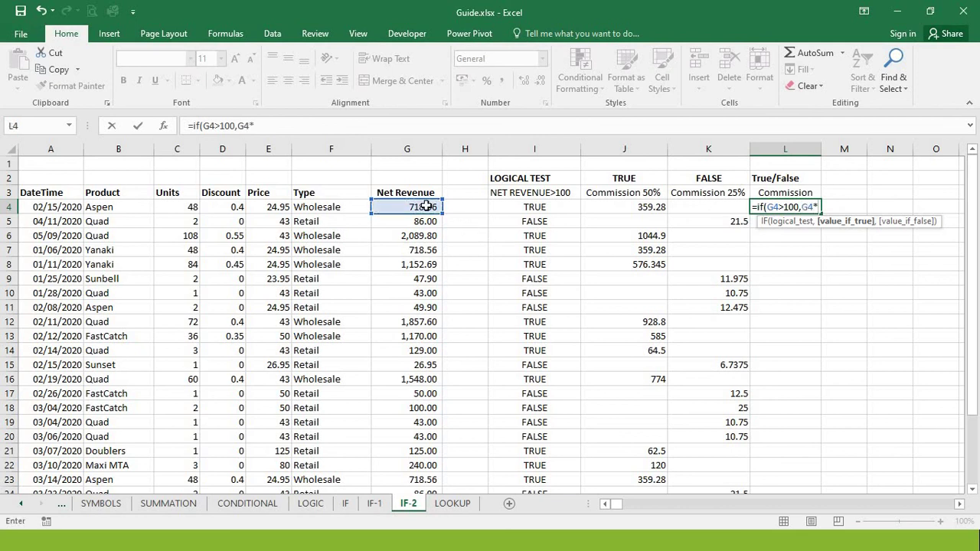
pyautogui.write('.5,')
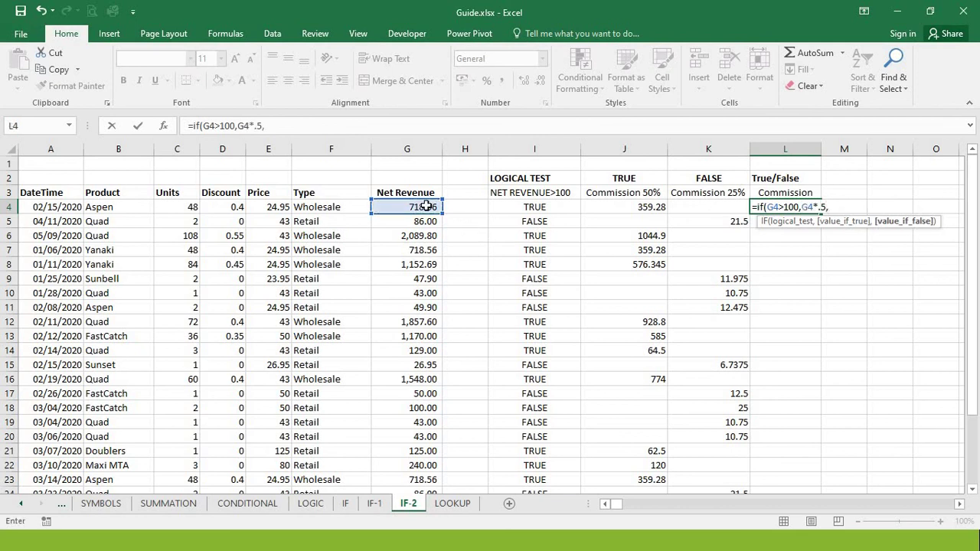
pyautogui.click(425, 206)
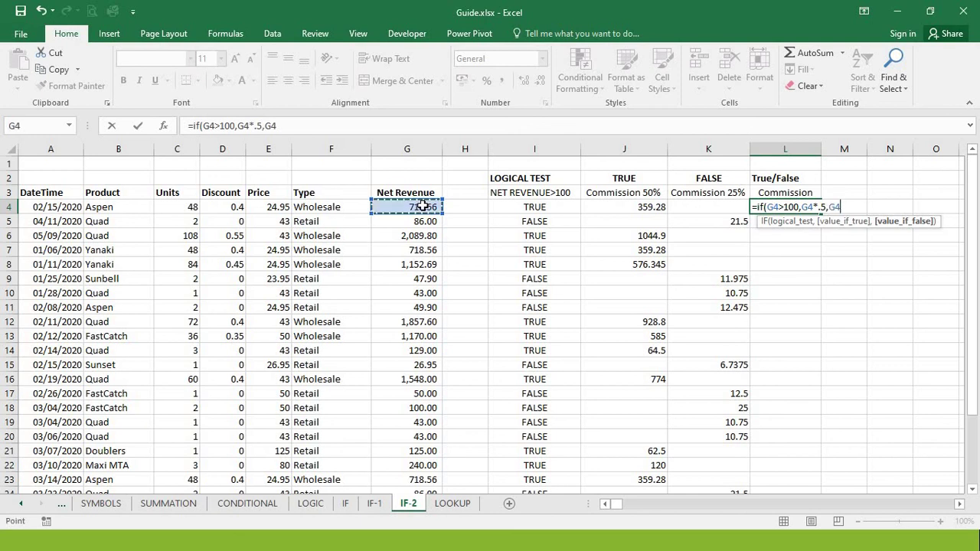
pyautogui.write('*')
pyautogui.write('.25')
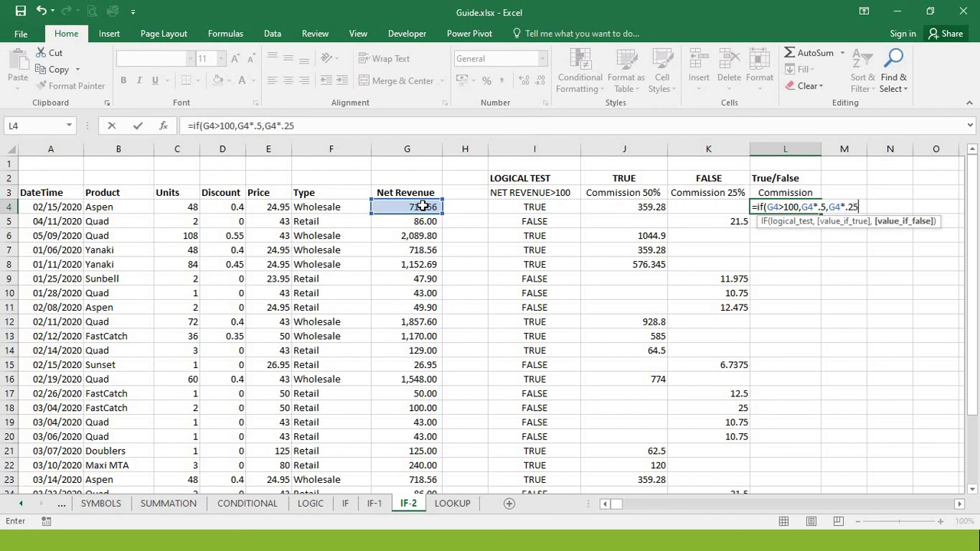
pyautogui.press('Return')
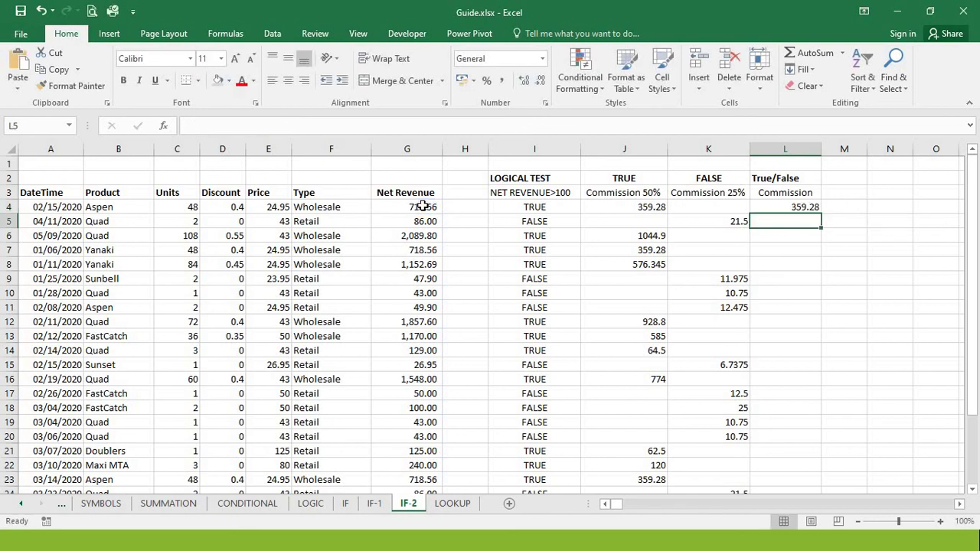
# Fill the combined commission formula from L4 down to L28.
pyautogui.click(810, 205)
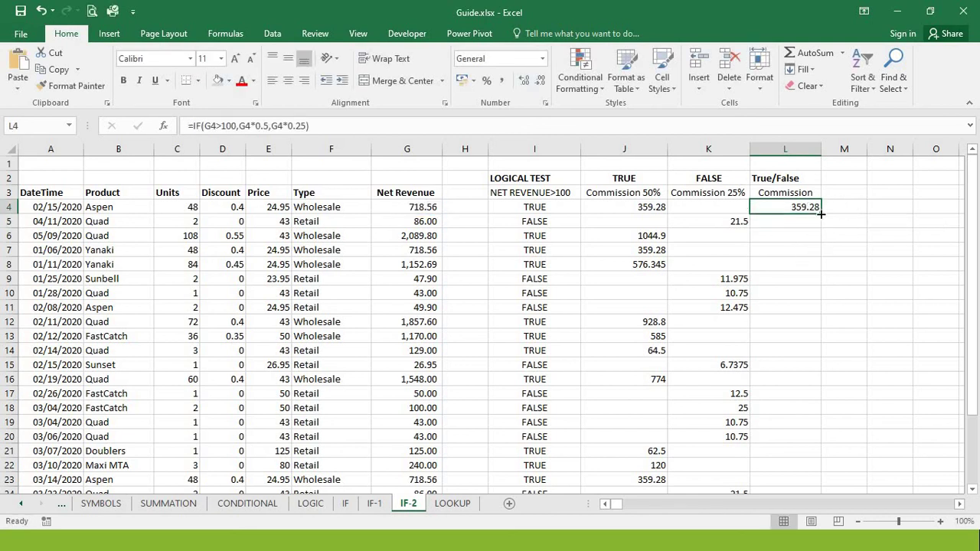
pyautogui.moveTo(821, 213); pyautogui.dragTo(824, 454)
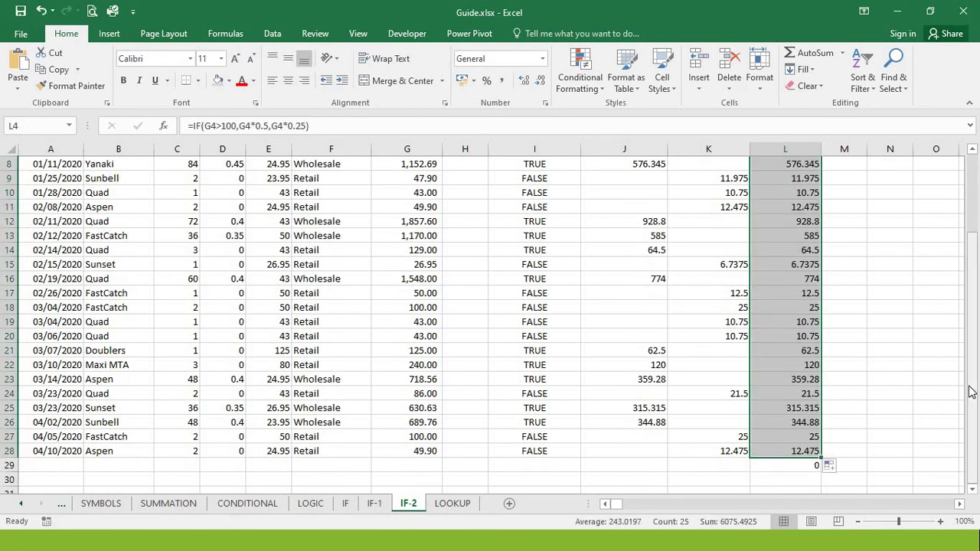
pyautogui.moveTo(972, 391); pyautogui.dragTo(976, 281)
# Check the column L commission results around L9, such as 1044.9 and 21.5.
pyautogui.click(814, 282)
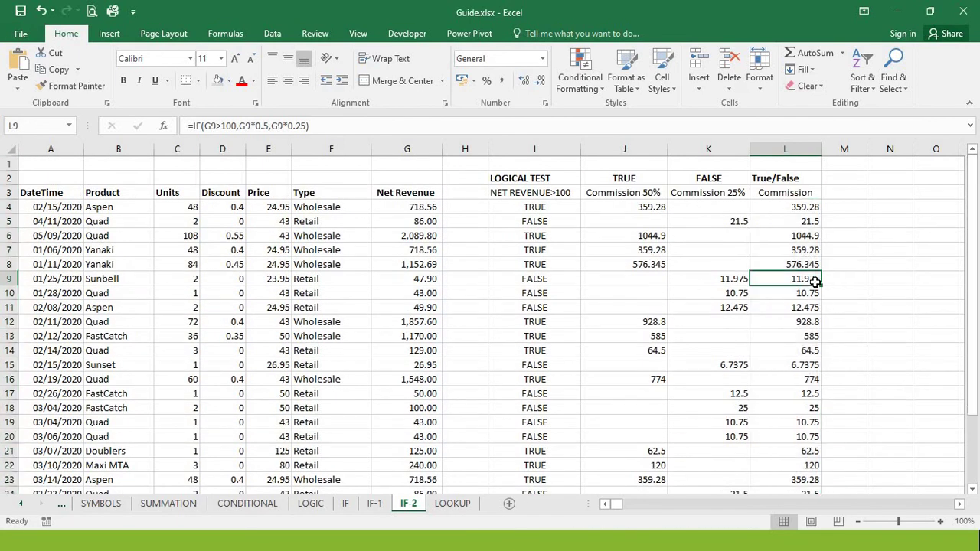
pyautogui.press('Up')
pyautogui.press('Up')
pyautogui.press('Up')
pyautogui.press('Up')
pyautogui.press('Down')
pyautogui.press('Down')
pyautogui.press('Down')
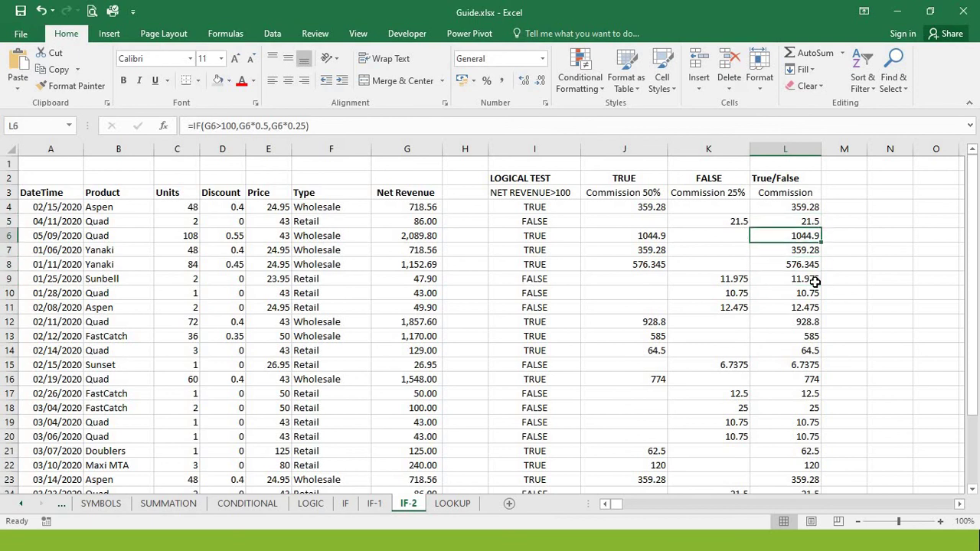
pyautogui.press('Up')
pyautogui.press('Up')
pyautogui.press('Up')
pyautogui.press('Down')
pyautogui.press('Down')
pyautogui.press('Down')
pyautogui.press('Down')
pyautogui.press('Down')
pyautogui.press('Down')
pyautogui.press('Down')
pyautogui.press('Down')
pyautogui.press('Down')
pyautogui.press('Down')
pyautogui.press('Down')
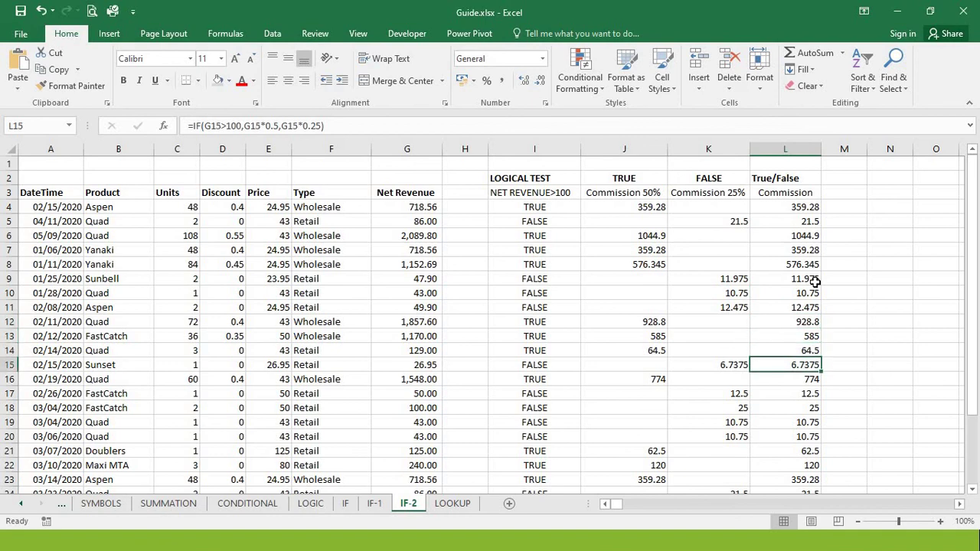